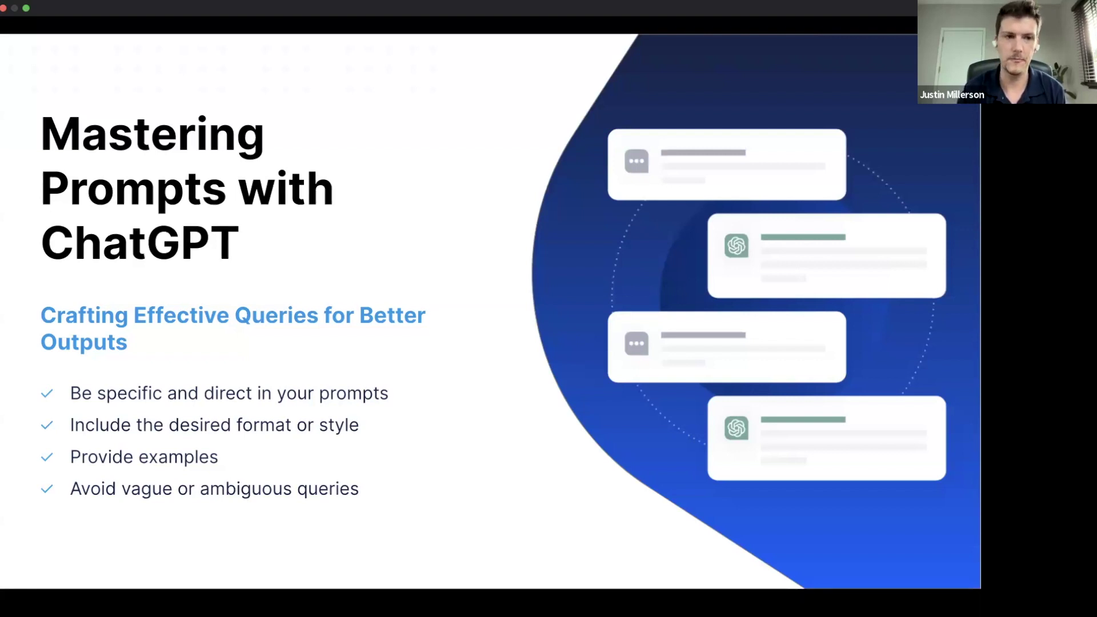
# Advance the shared slides past The Limits of ChatGPT to the ChatGPT in Action slide.
pyautogui.press('Right')
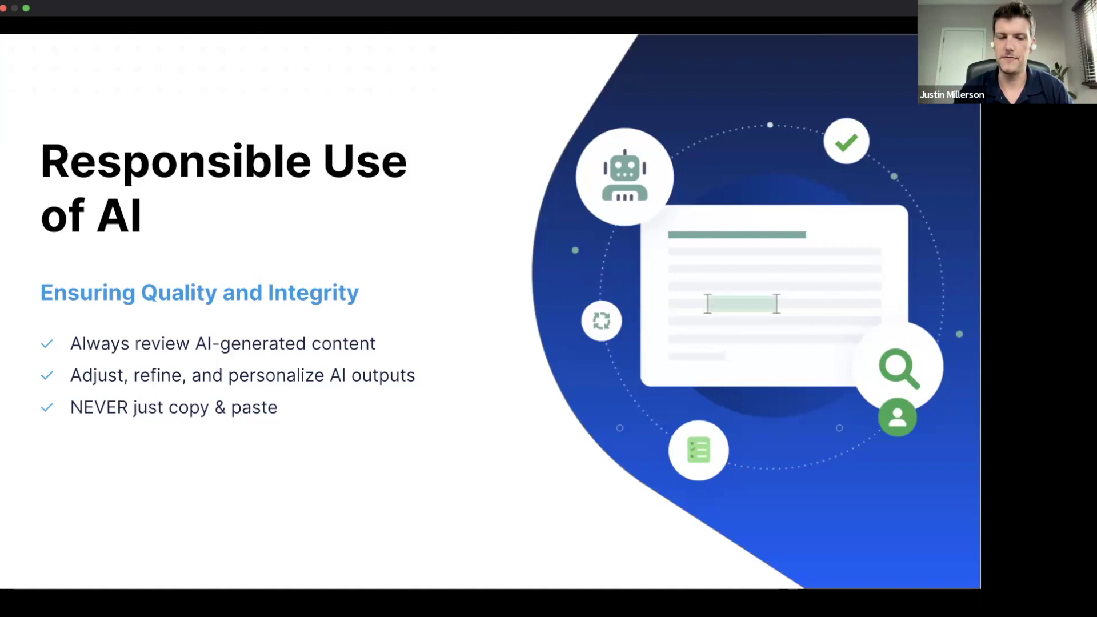
pyautogui.press('Right')
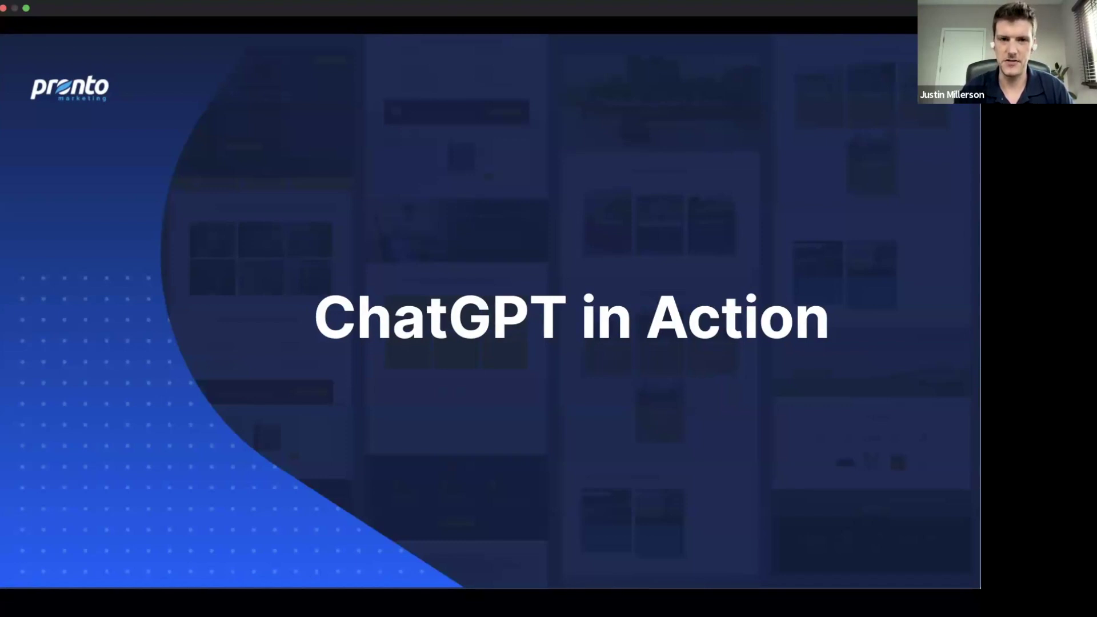
# Advance to the 'Walkthrough: Service Page Outline + First Draft' slide with its sample SEO prompt.
pyautogui.press('Right')
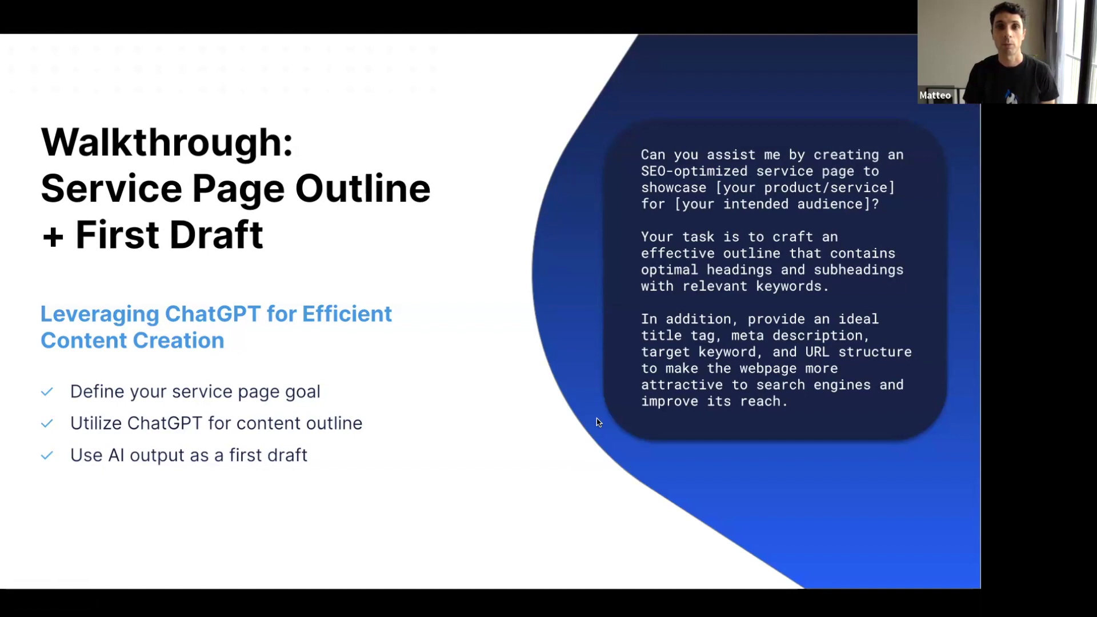
# Go back briefly to the ChatGPT in Action title slide.
pyautogui.click(601, 416)
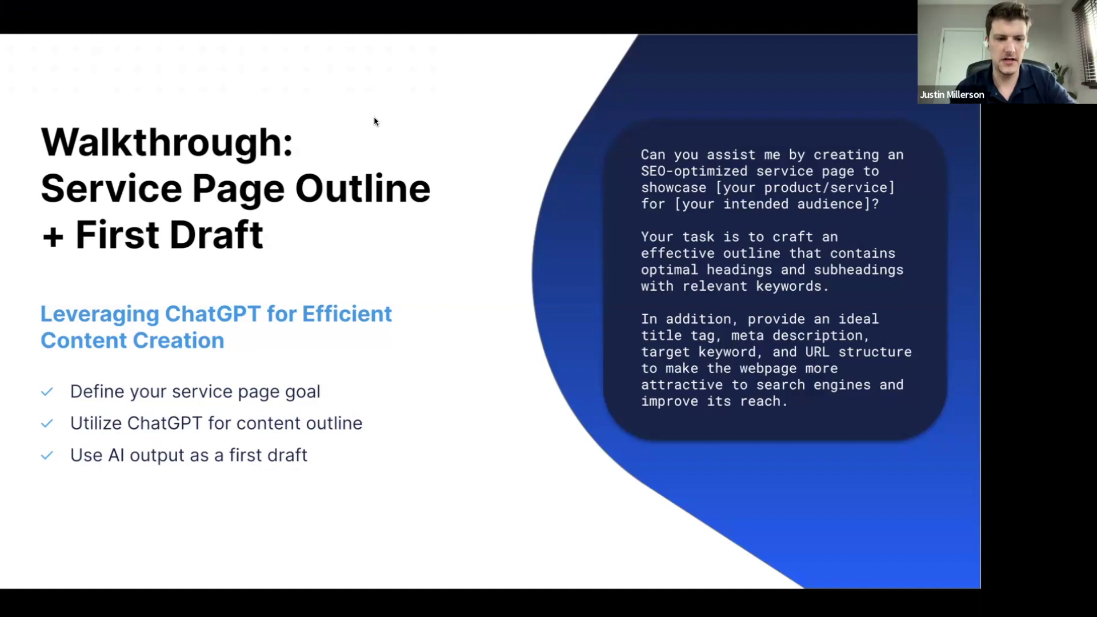
# Exit the full-screen slideshow and switch to the blank GPT-3.5 ChatGPT chat in the Arc sidebar.
pyautogui.press('Escape')
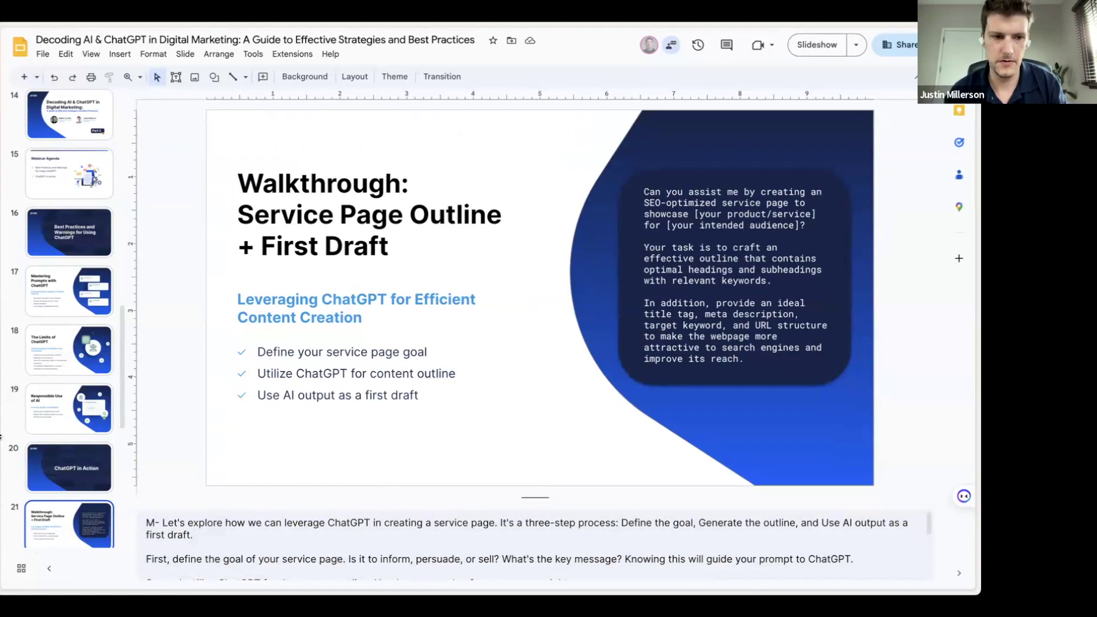
pyautogui.moveTo(2, 543)
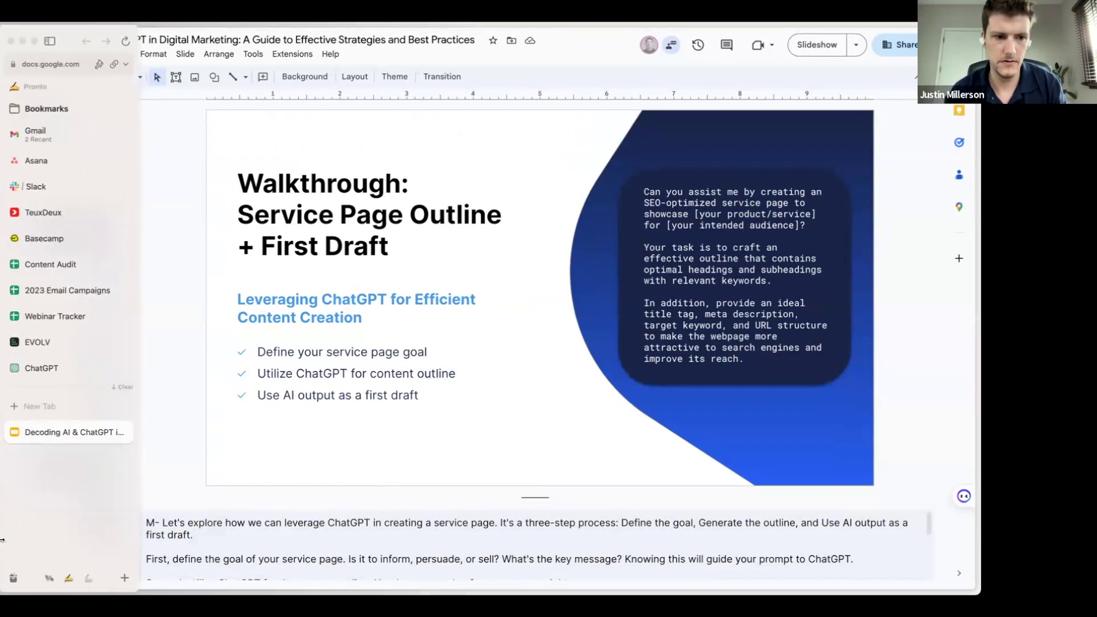
pyautogui.click(47, 579)
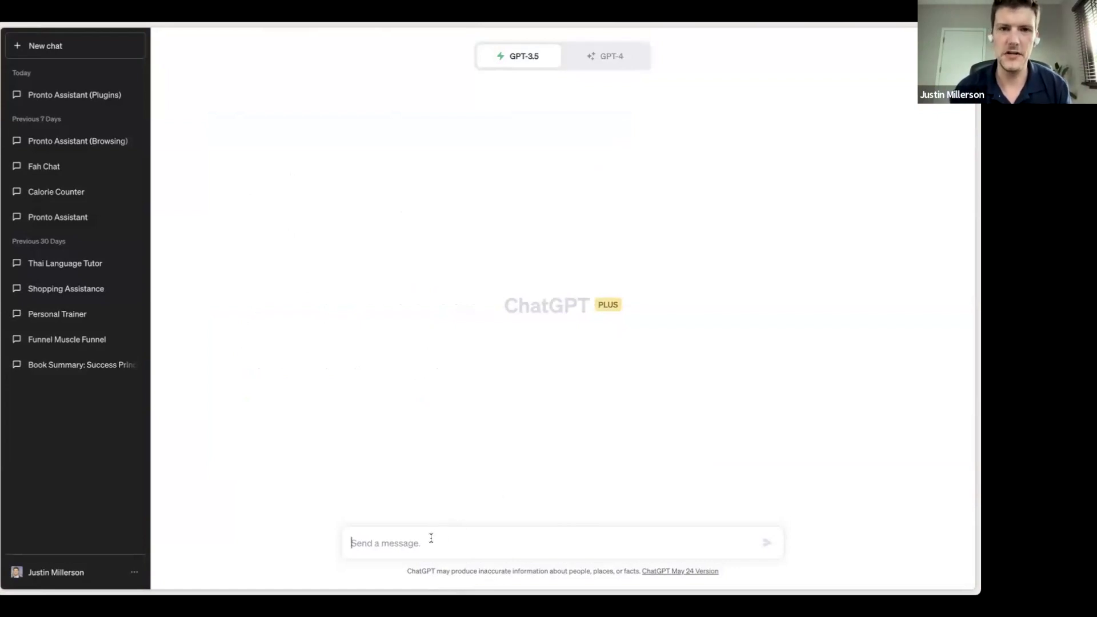
# Paste the three-paragraph SEO prompt for Orange County law-firm managed IT services into the message box.
pyautogui.moveTo(529, 68)
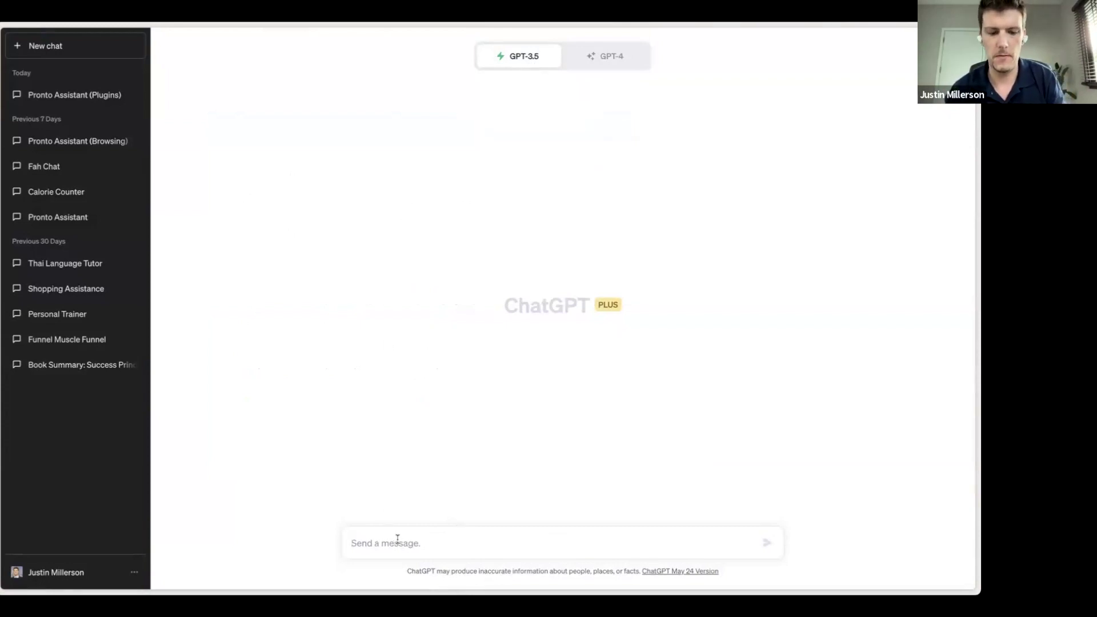
pyautogui.write('Can you assist me by creating an SEO-optimized service page to showcase our managed IT services for law firms in Orange County?  Your task is to craft an effective outline that contains optimal headings and subheadings with relevant keywords.  In addition, provide an ideal title tag, meta description, target keyword, and URL structure to make the webpage more attractive to search engines and improve its reach.')
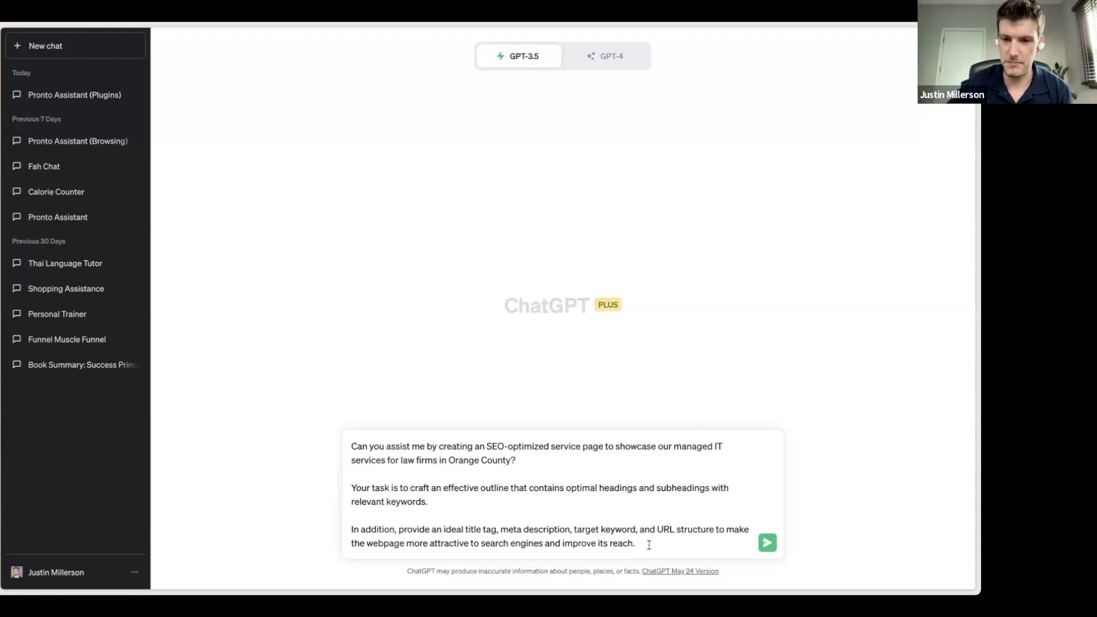
# Send the SEO prompt and scroll back up to the returned Title tag line.
pyautogui.press('Return')
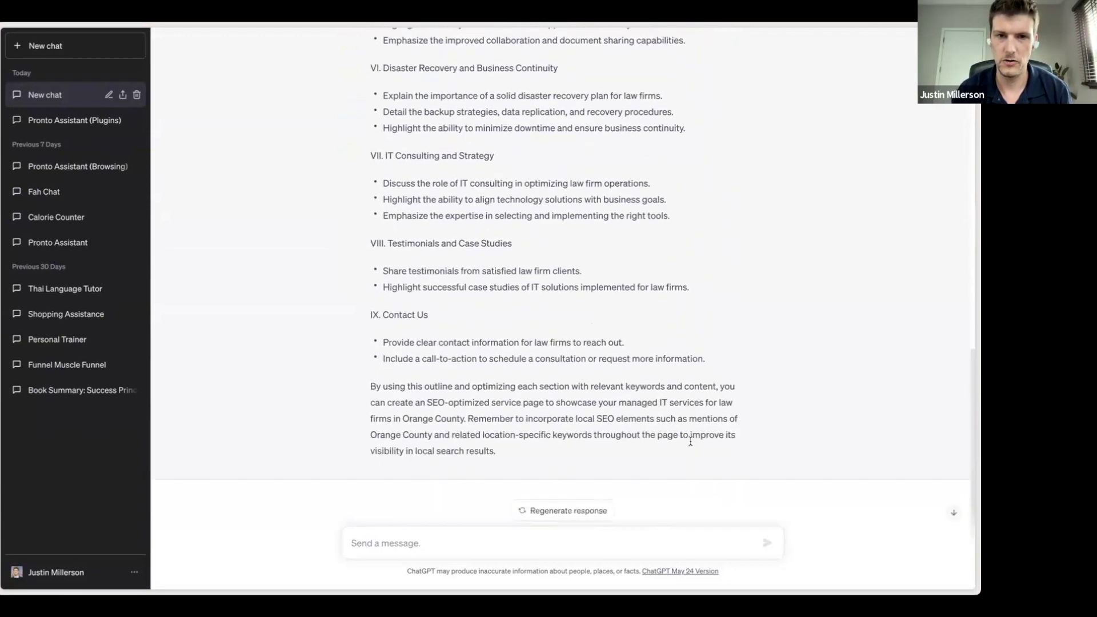
pyautogui.scroll(15, 691, 443)
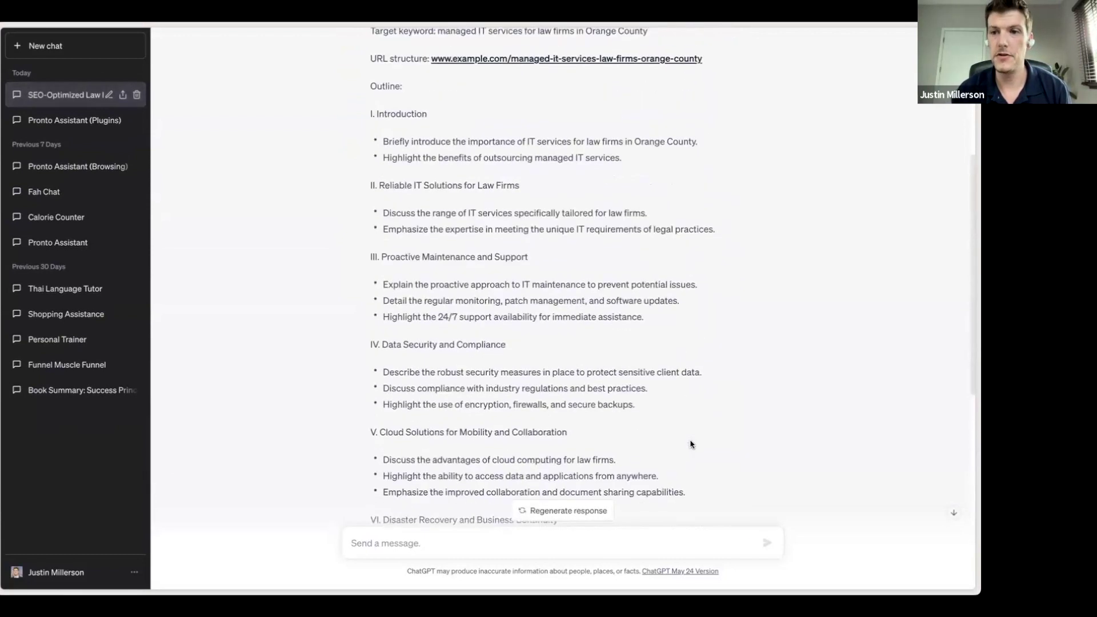
pyautogui.scroll(2, 690, 444)
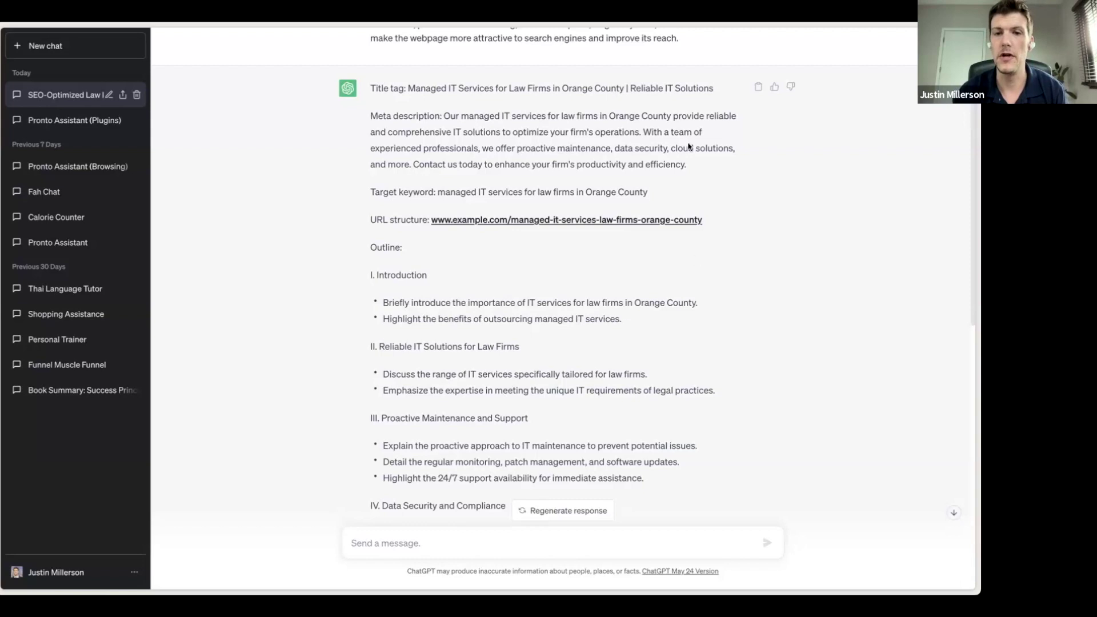
pyautogui.moveTo(630, 89); pyautogui.dragTo(680, 89)
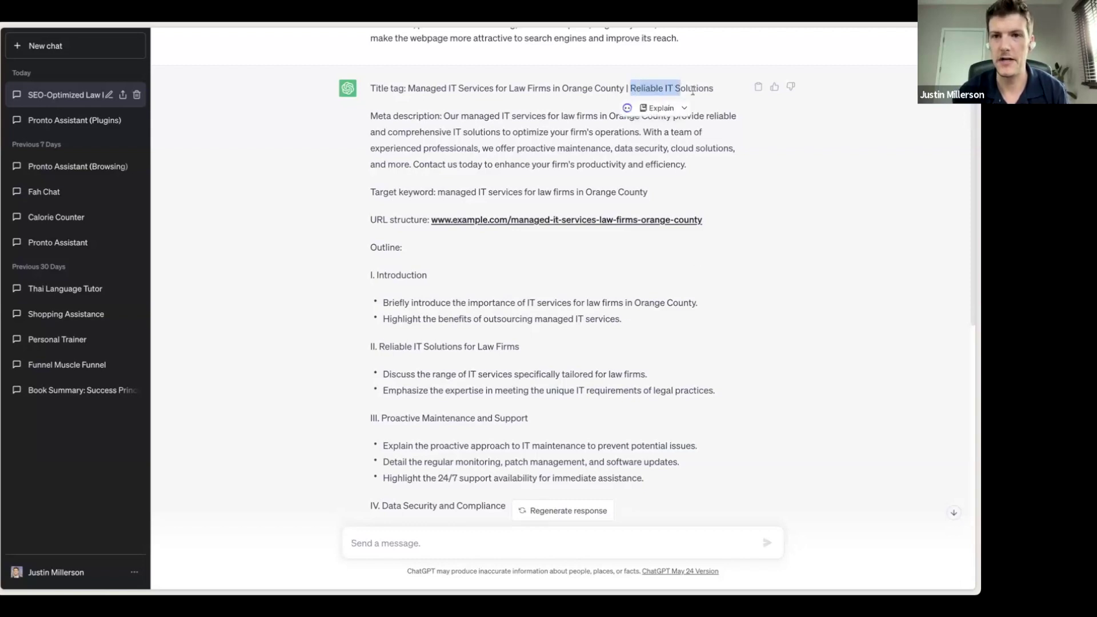
pyautogui.click(694, 89)
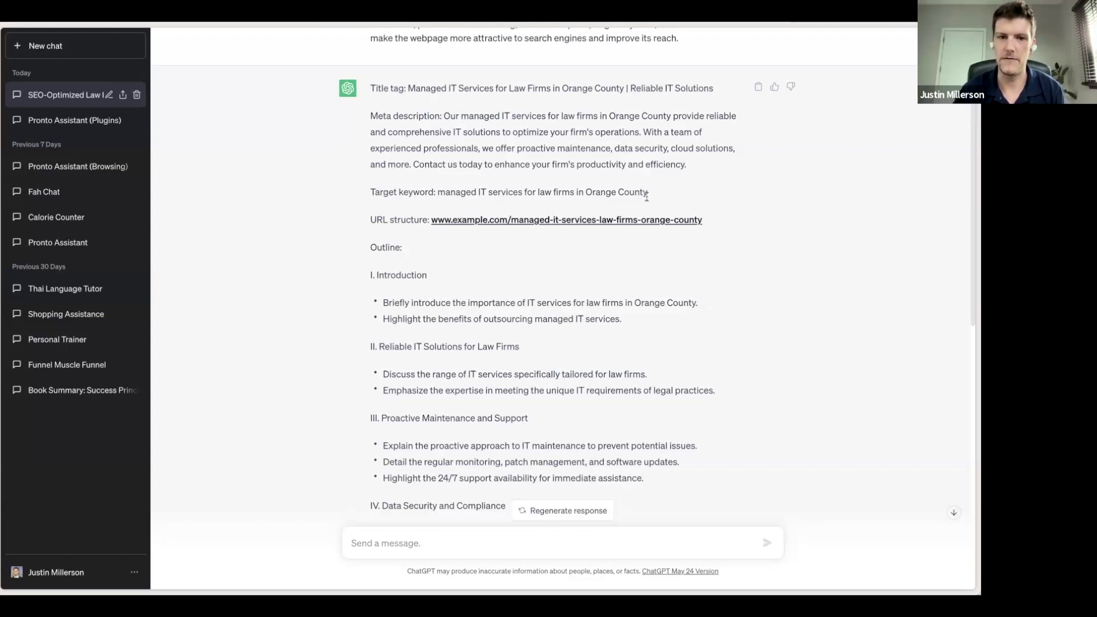
pyautogui.scroll(-1, 646, 196)
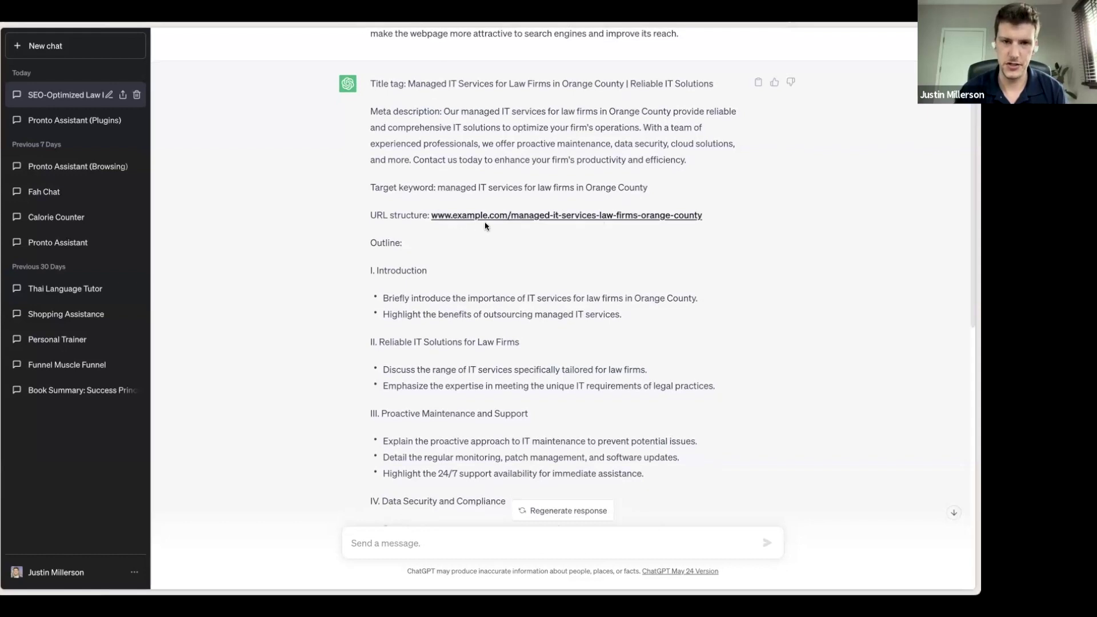
pyautogui.scroll(-1, 497, 224)
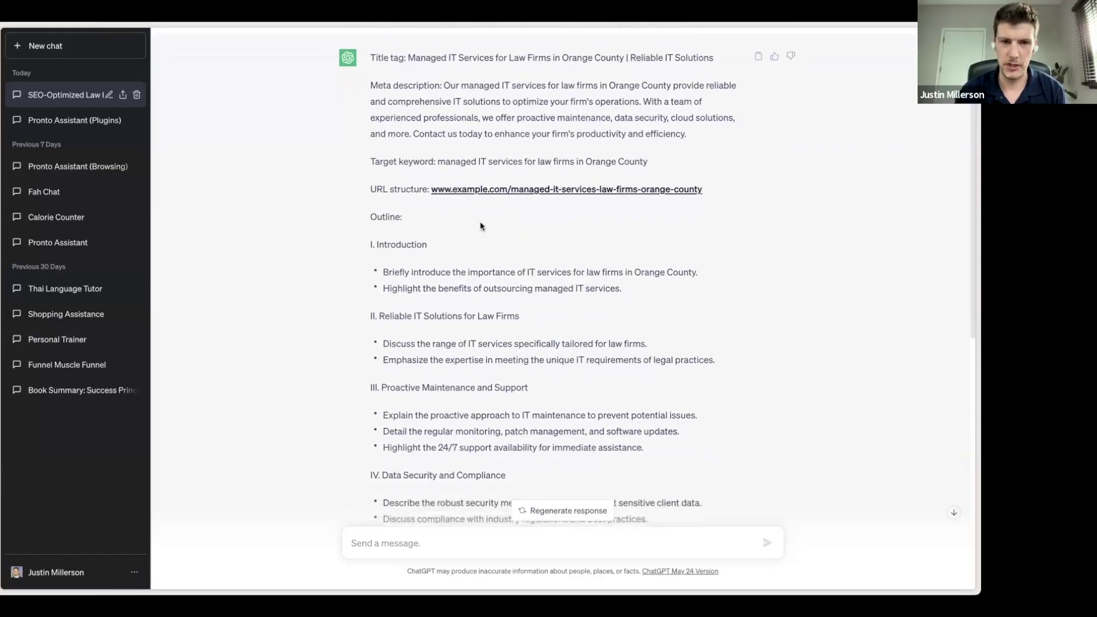
pyautogui.scroll(-1, 437, 221)
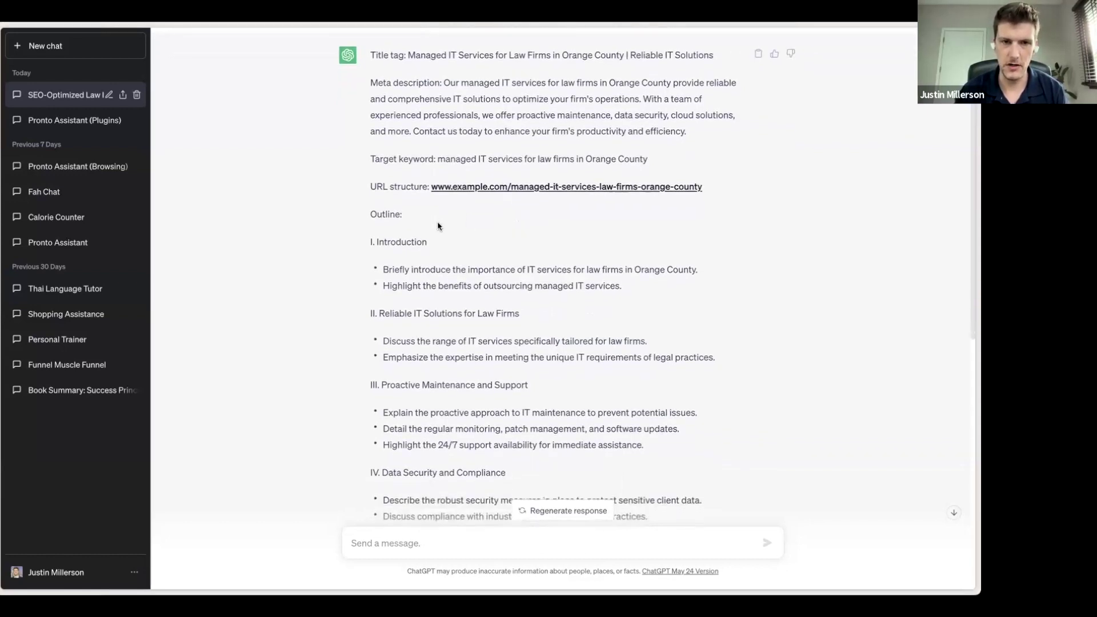
pyautogui.scroll(-1, 498, 223)
pyautogui.scroll(-1, 551, 227)
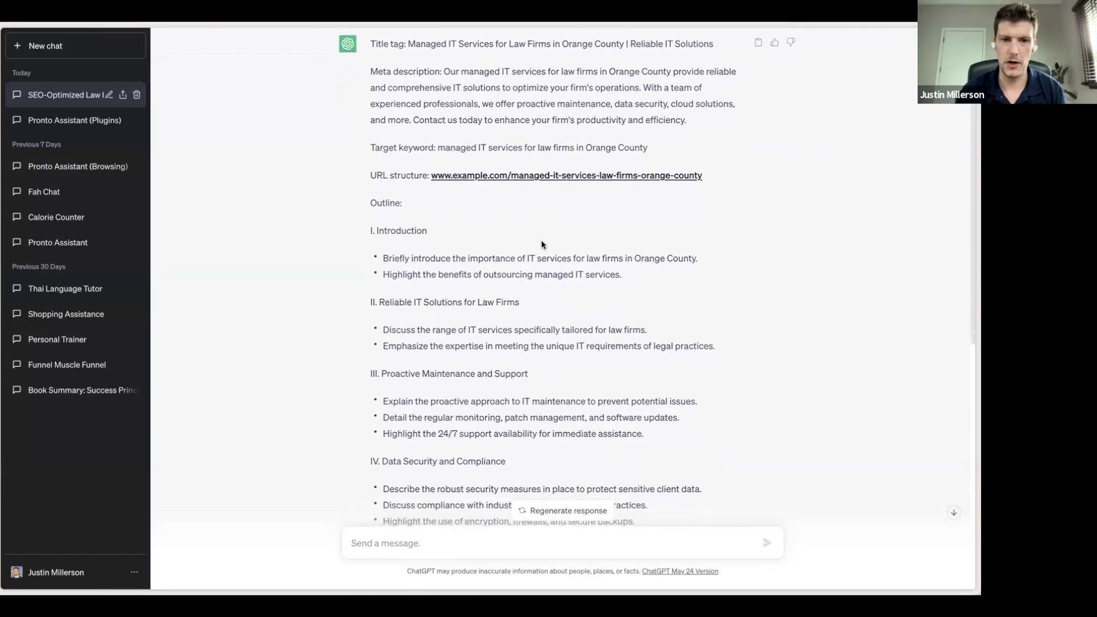
pyautogui.moveTo(353, 239); pyautogui.dragTo(403, 234)
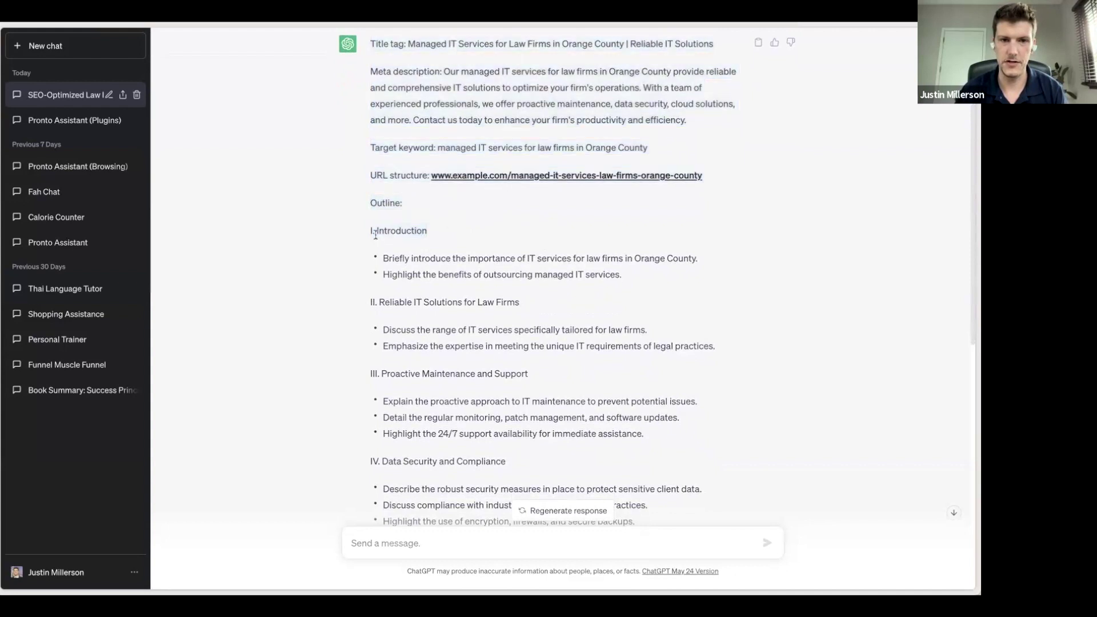
pyautogui.doubleClick(374, 232)
pyautogui.doubleClick(411, 232)
pyautogui.click(400, 235)
pyautogui.scroll(-1, 423, 229)
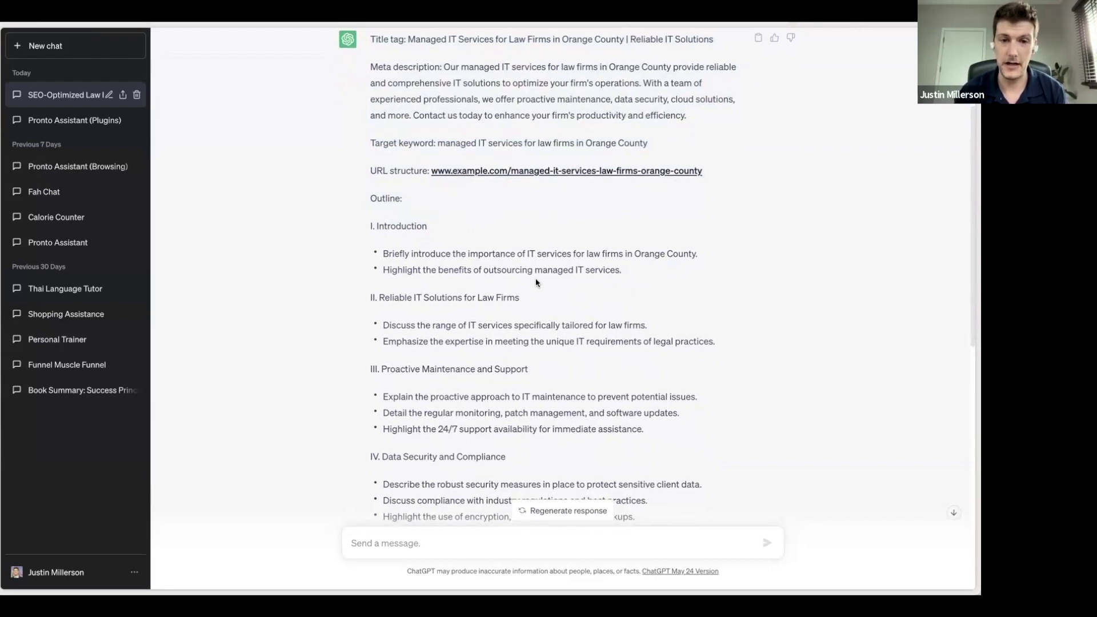
pyautogui.scroll(-1, 554, 277)
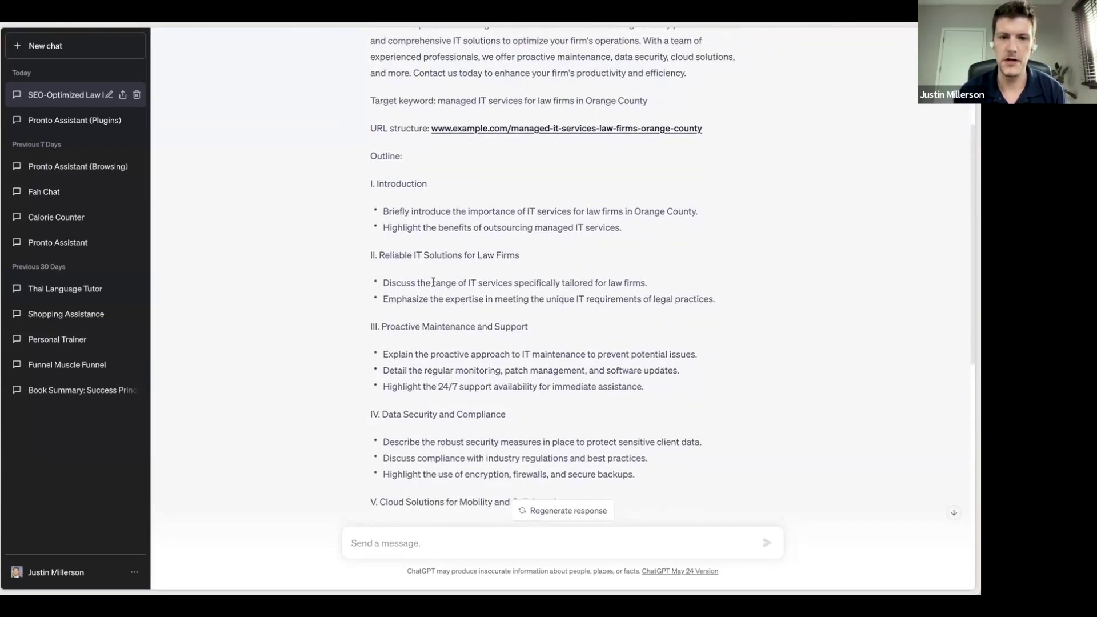
pyautogui.scroll(-1, 441, 307)
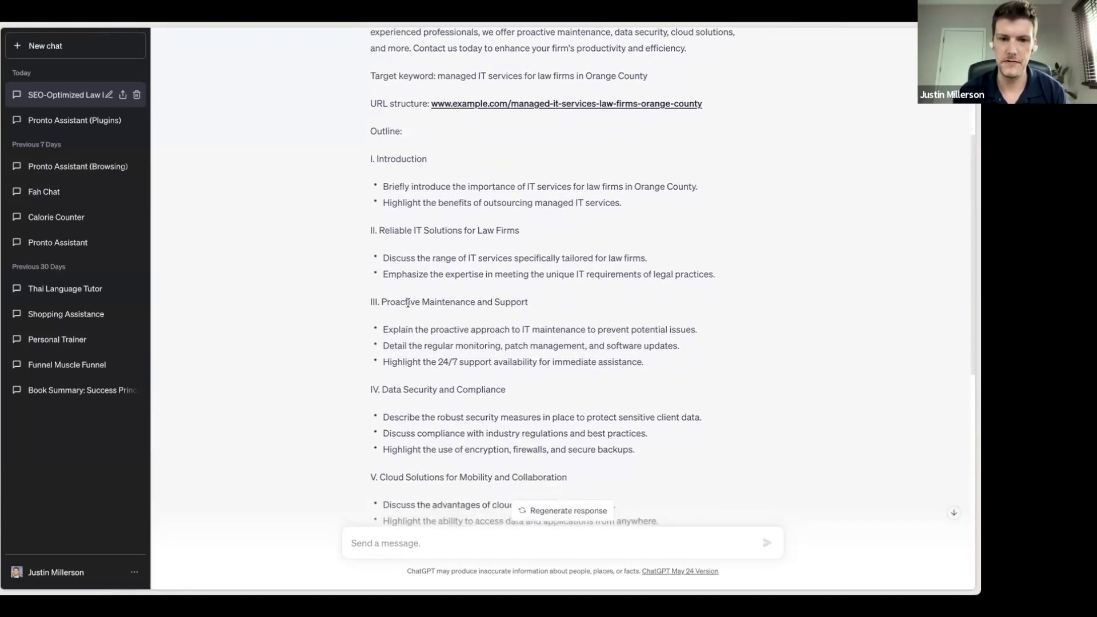
pyautogui.scroll(-1, 416, 274)
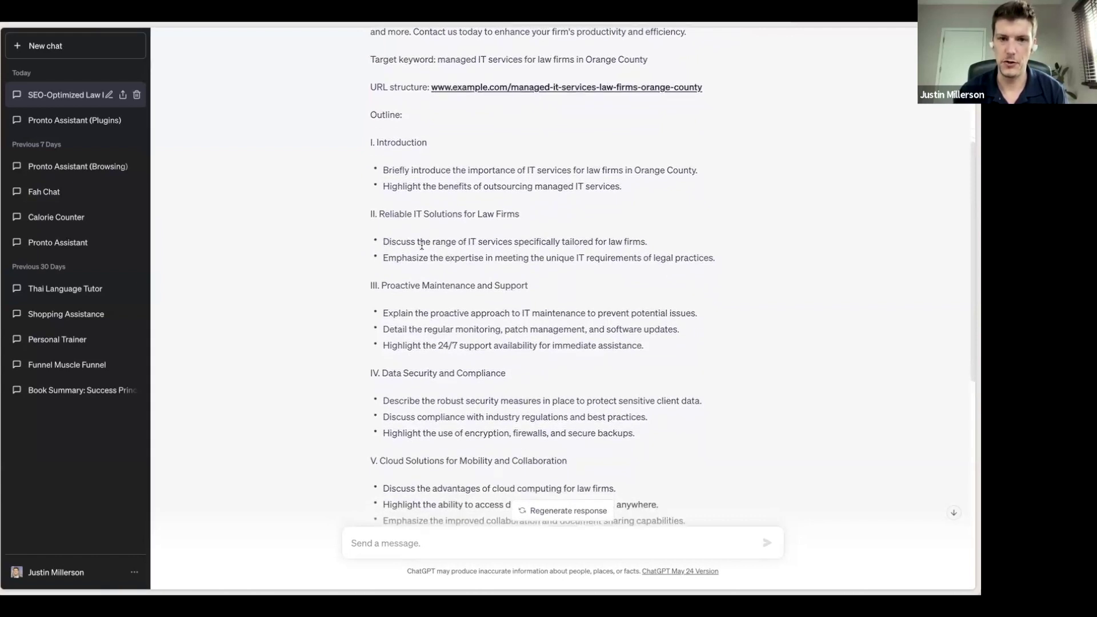
pyautogui.scroll(-2, 422, 245)
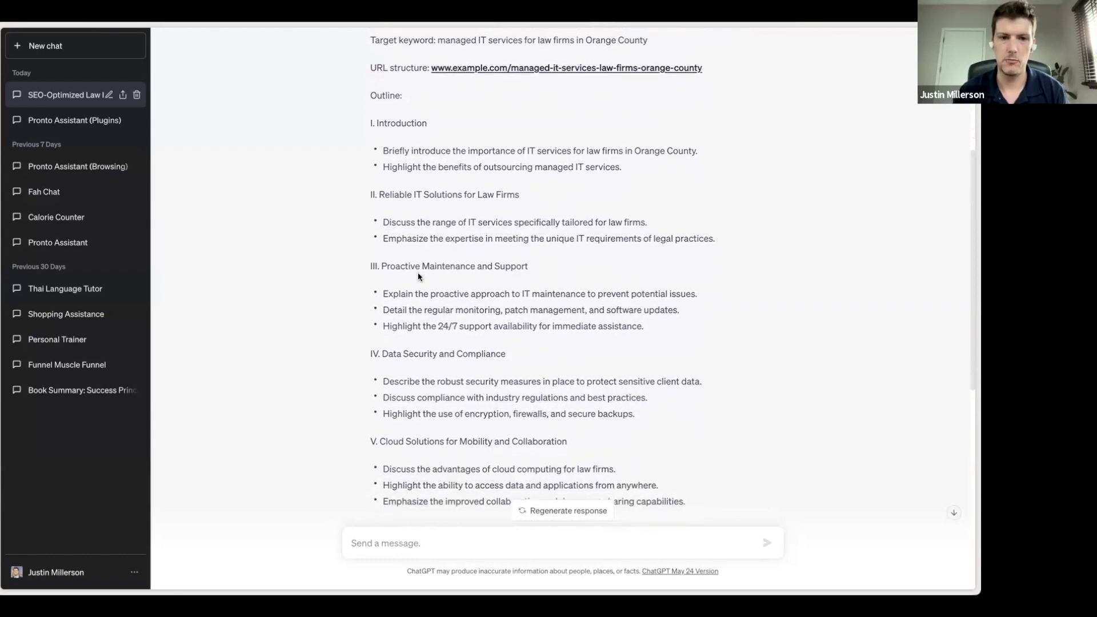
pyautogui.scroll(-3, 492, 270)
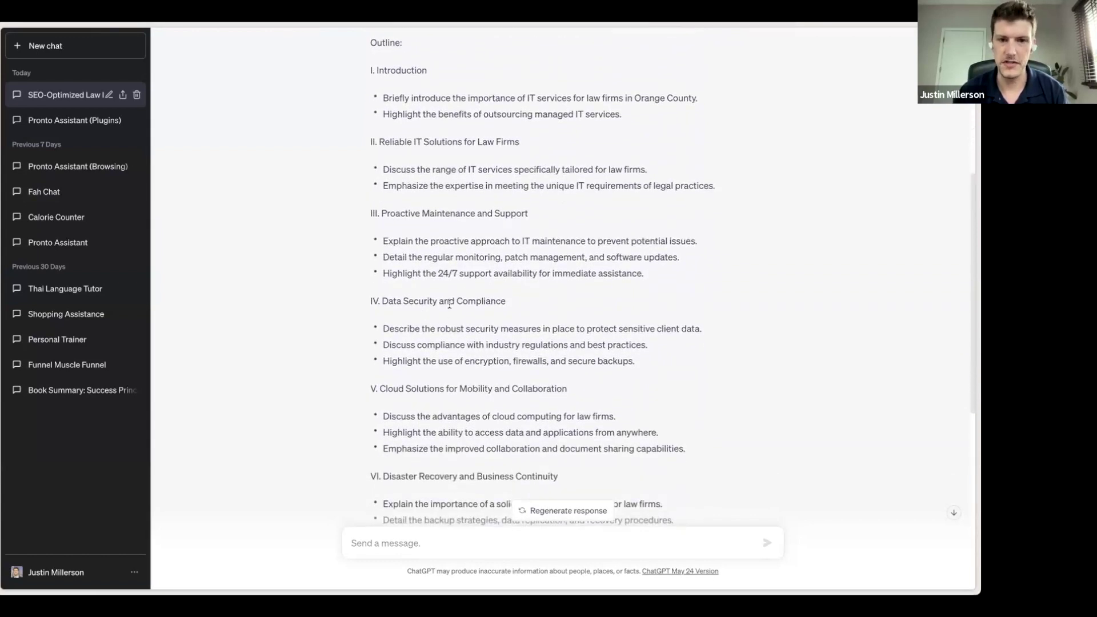
pyautogui.scroll(-1, 439, 355)
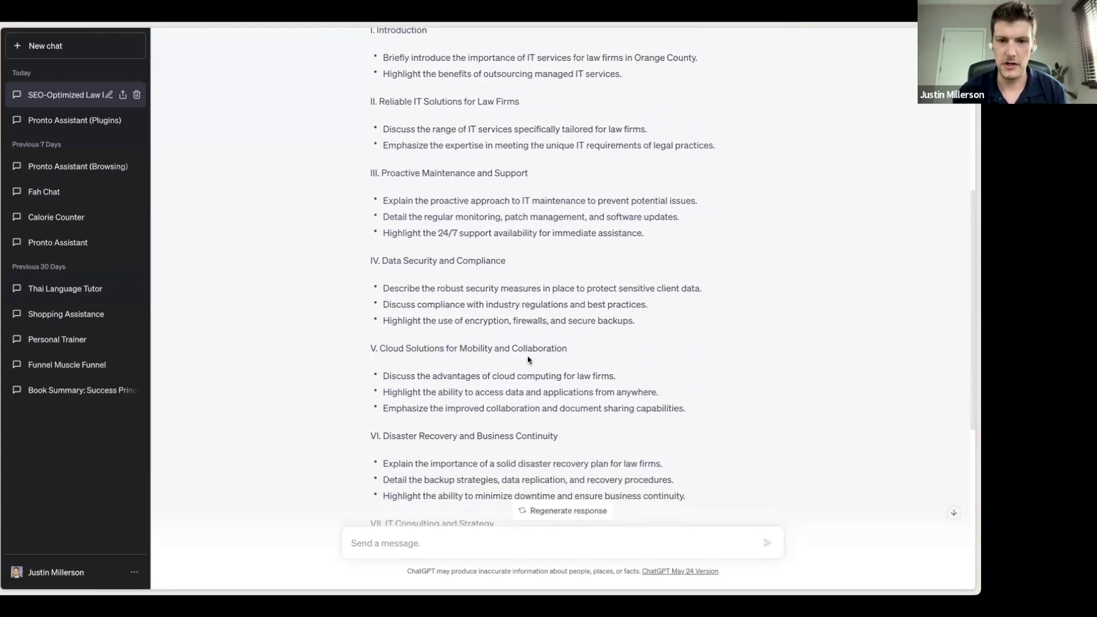
pyautogui.scroll(-8, 530, 361)
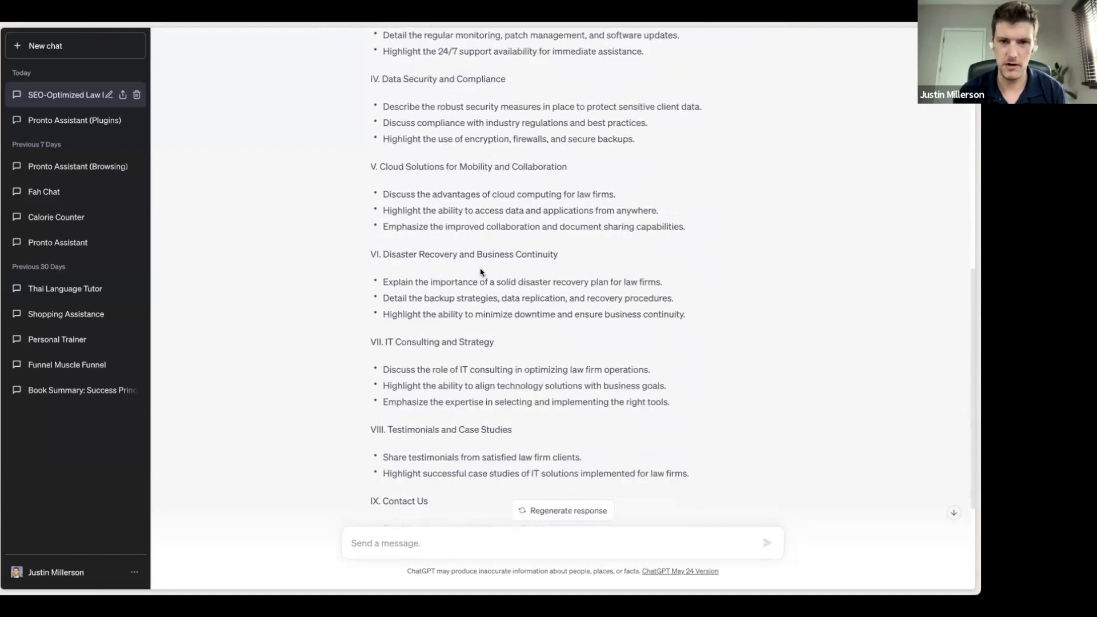
pyautogui.scroll(-1, 533, 268)
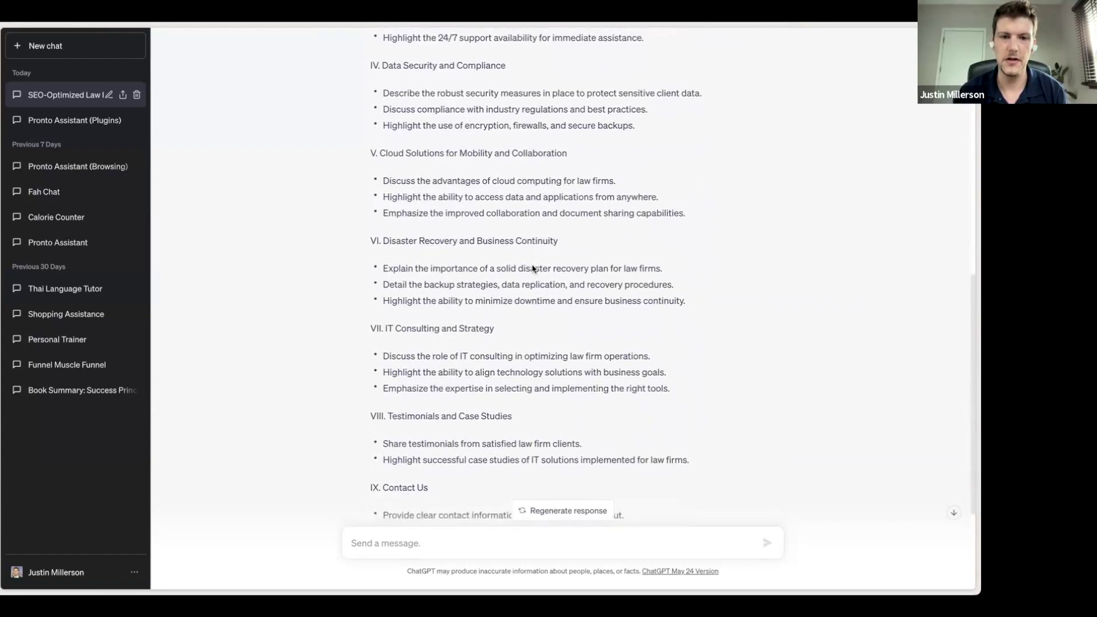
pyautogui.scroll(-3, 481, 335)
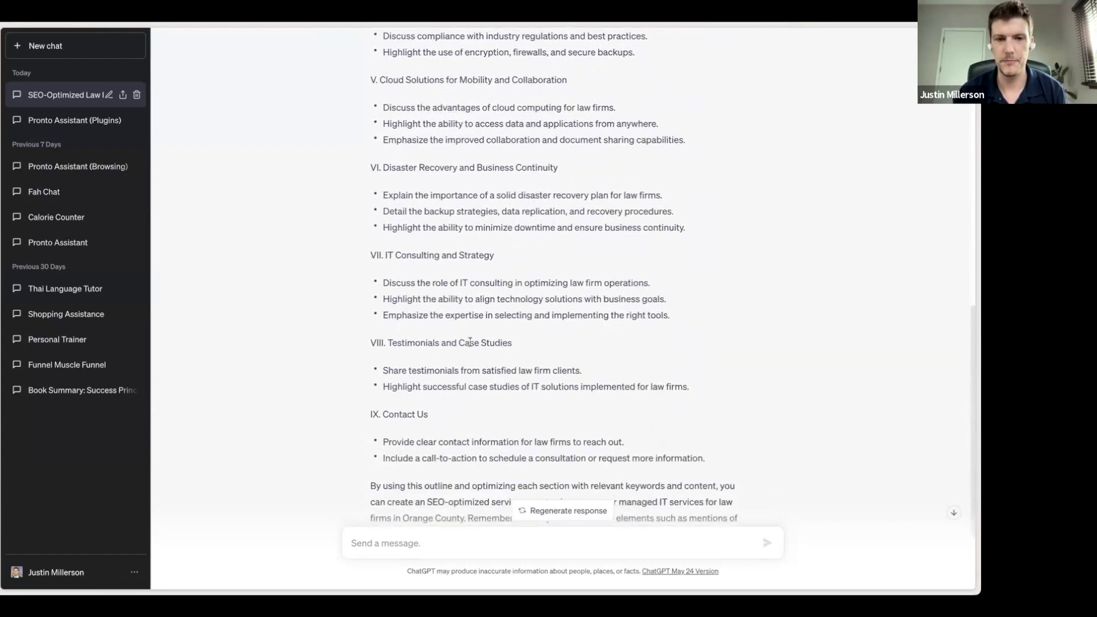
pyautogui.scroll(2, 469, 343)
pyautogui.scroll(1, 472, 348)
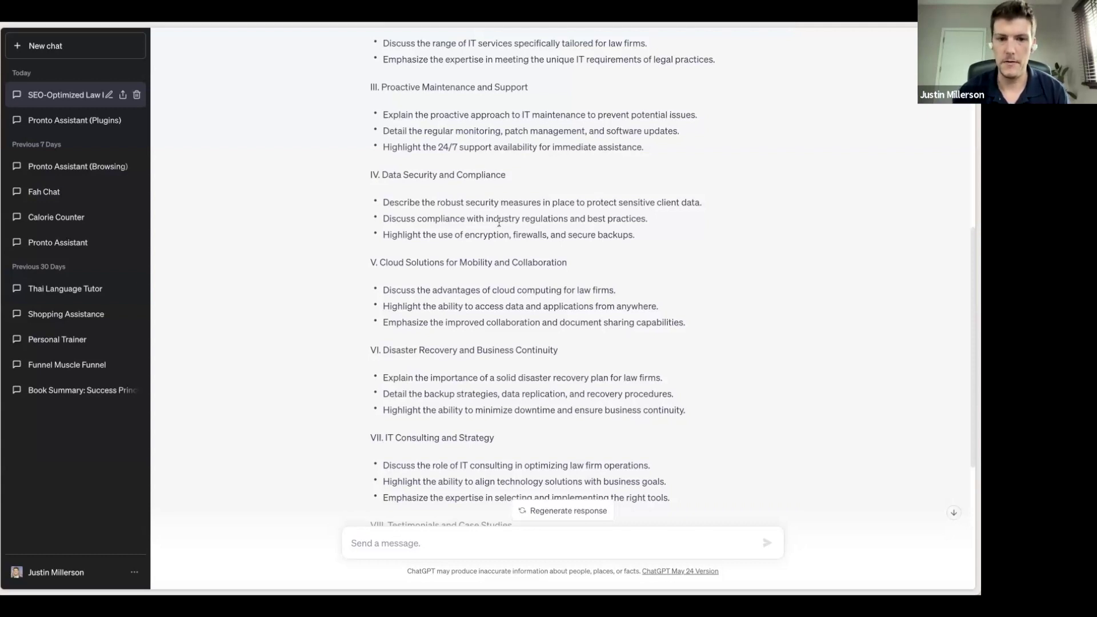
pyautogui.scroll(-5, 499, 223)
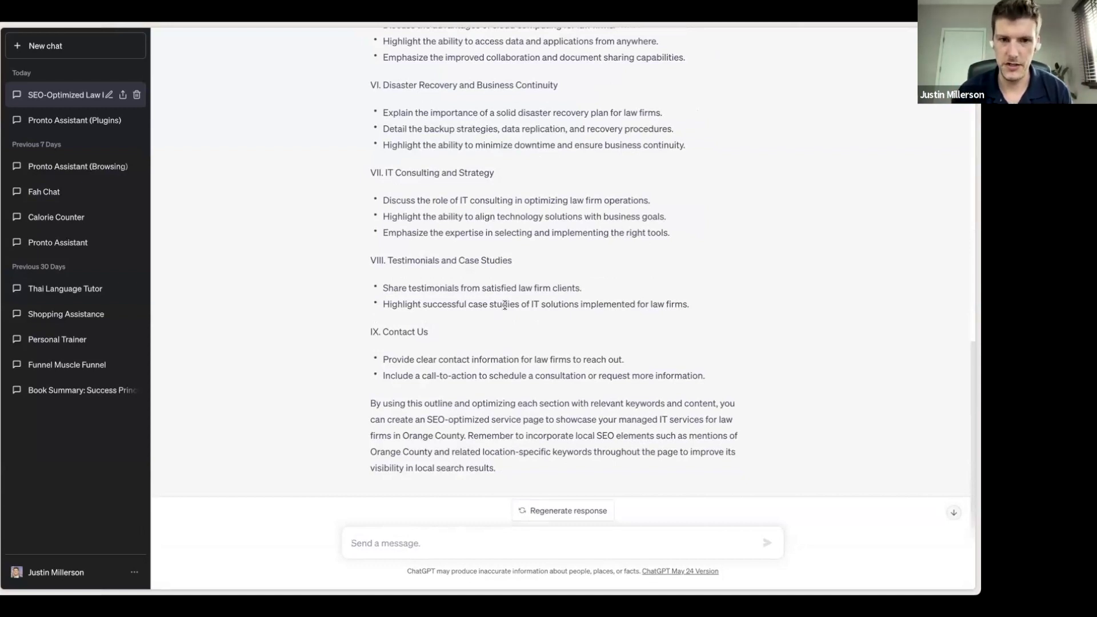
# Type a first-draft request based on the outline, noting the IT company also provides VOIP and MS365 services.
pyautogui.scroll(1, 505, 304)
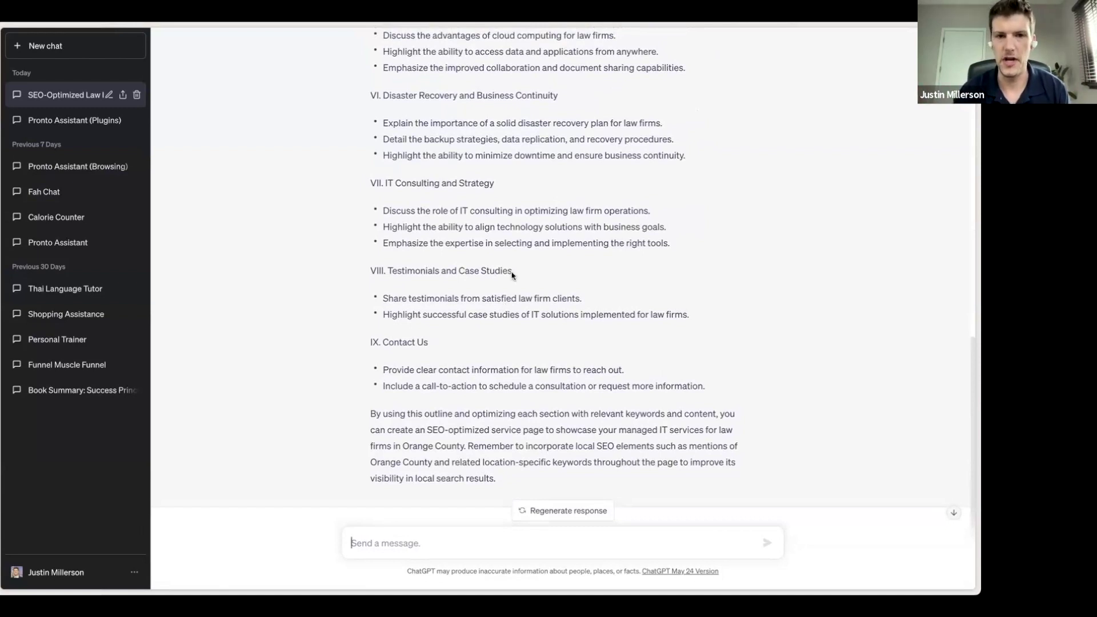
pyautogui.scroll(1, 532, 293)
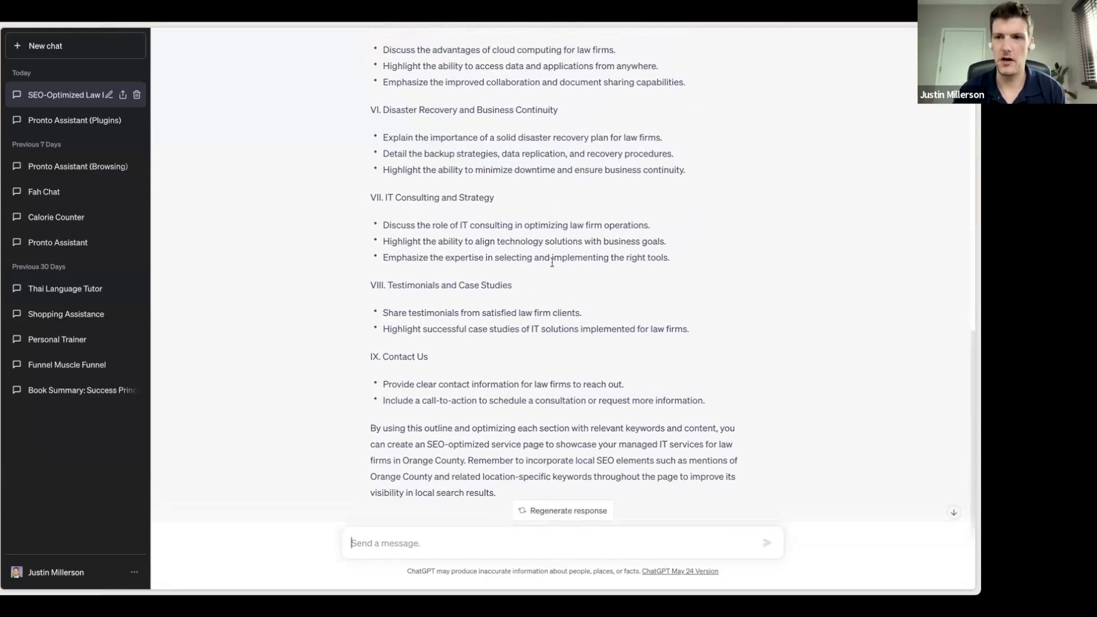
pyautogui.scroll(1, 554, 260)
pyautogui.scroll(2, 556, 256)
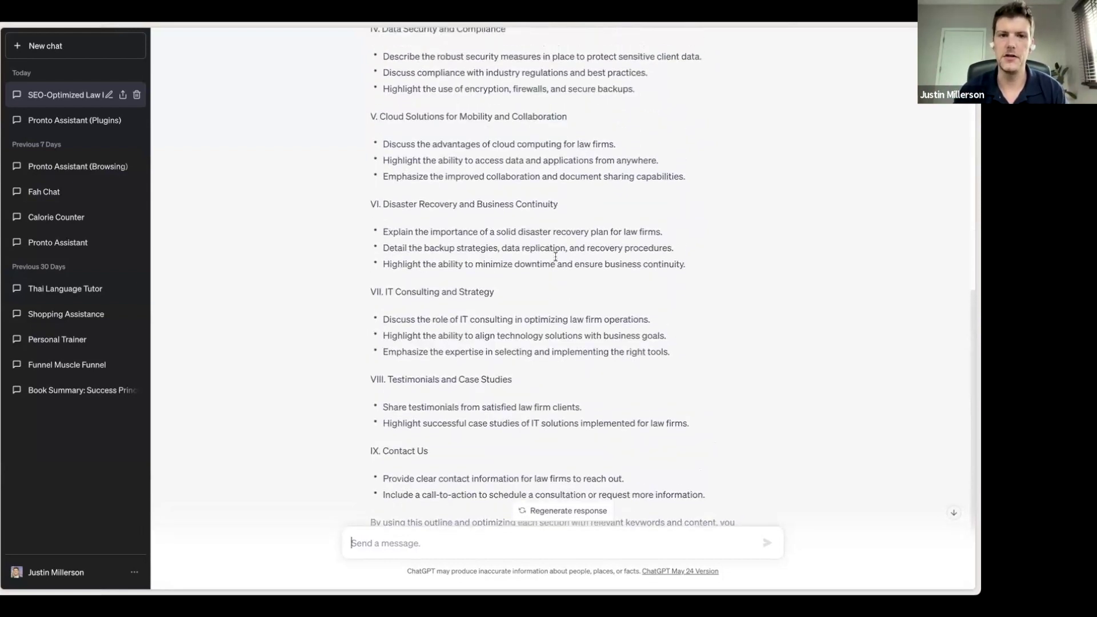
pyautogui.scroll(1, 556, 260)
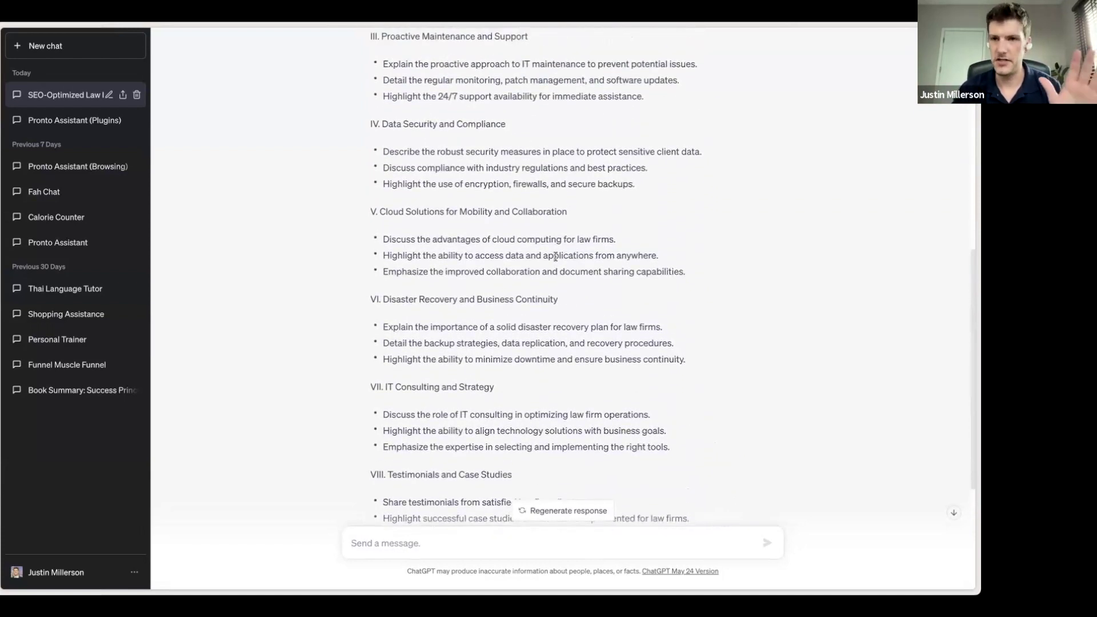
pyautogui.scroll(2, 555, 256)
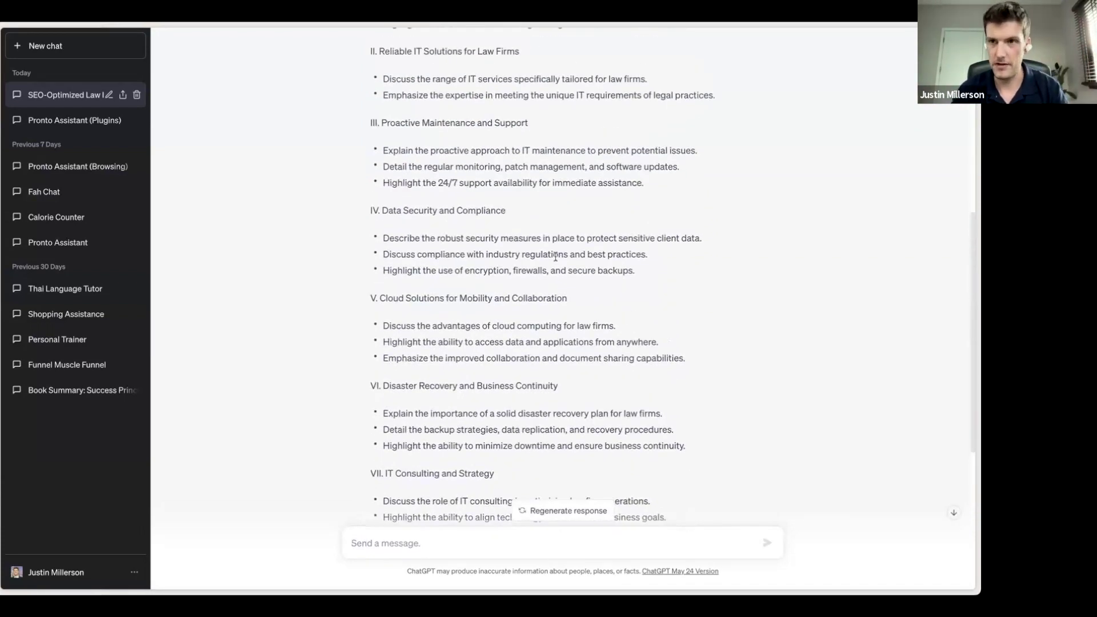
pyautogui.scroll(-5, 555, 256)
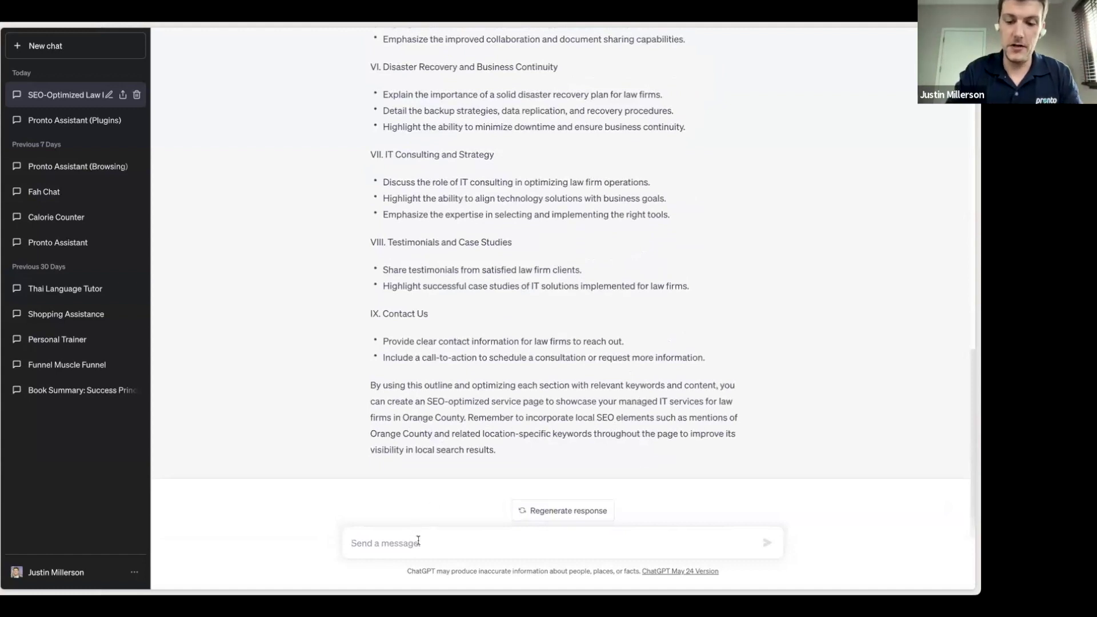
pyautogui.write('Please w')
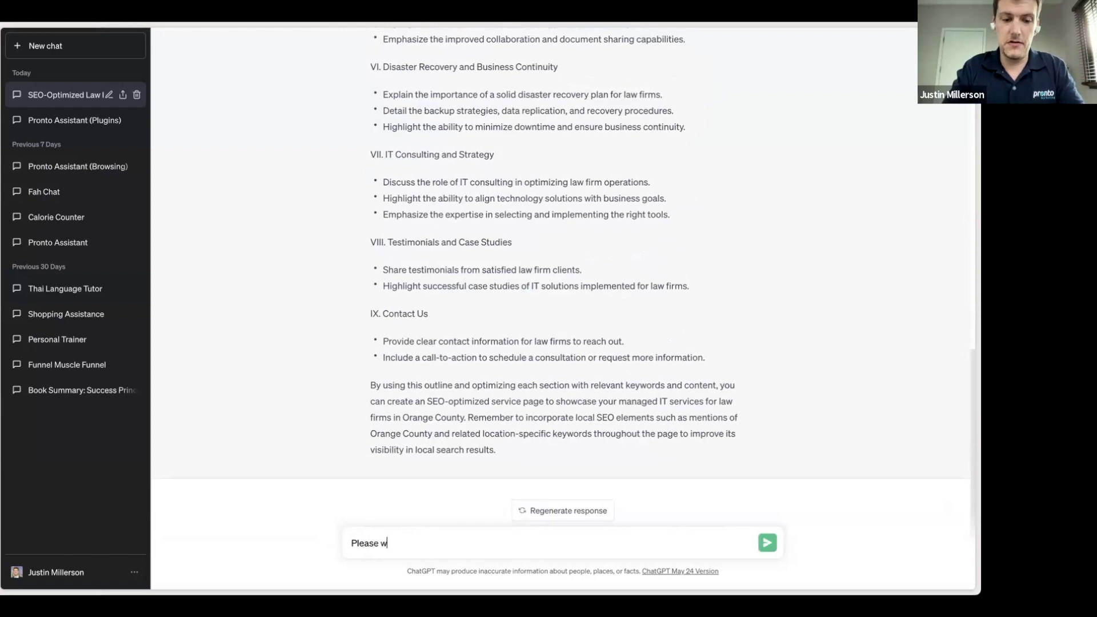
pyautogui.write('rite a ')
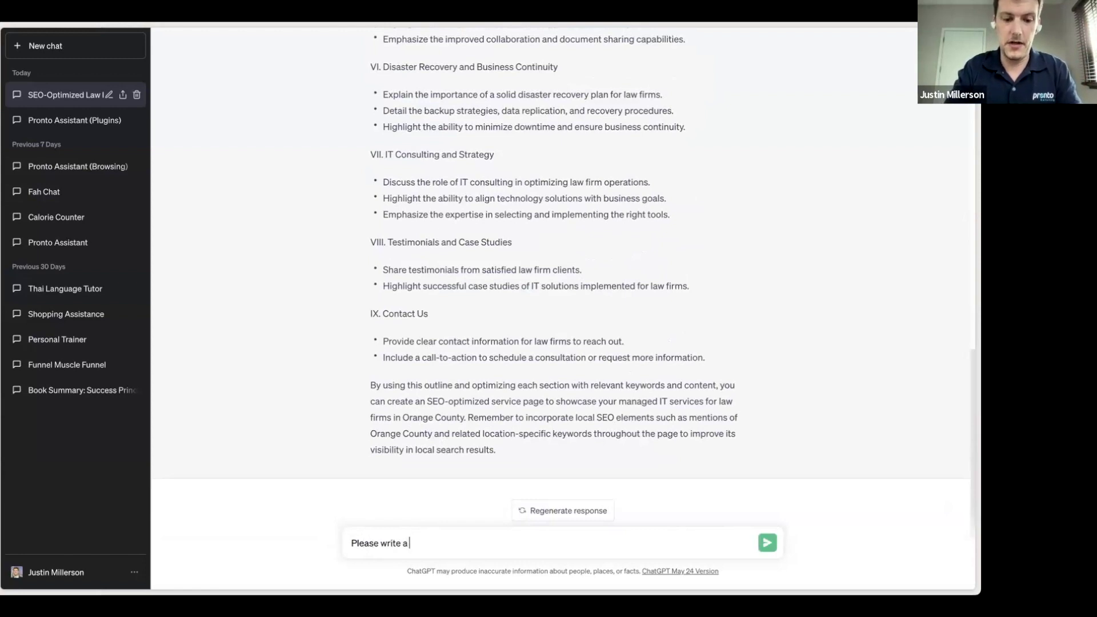
pyautogui.write('fi')
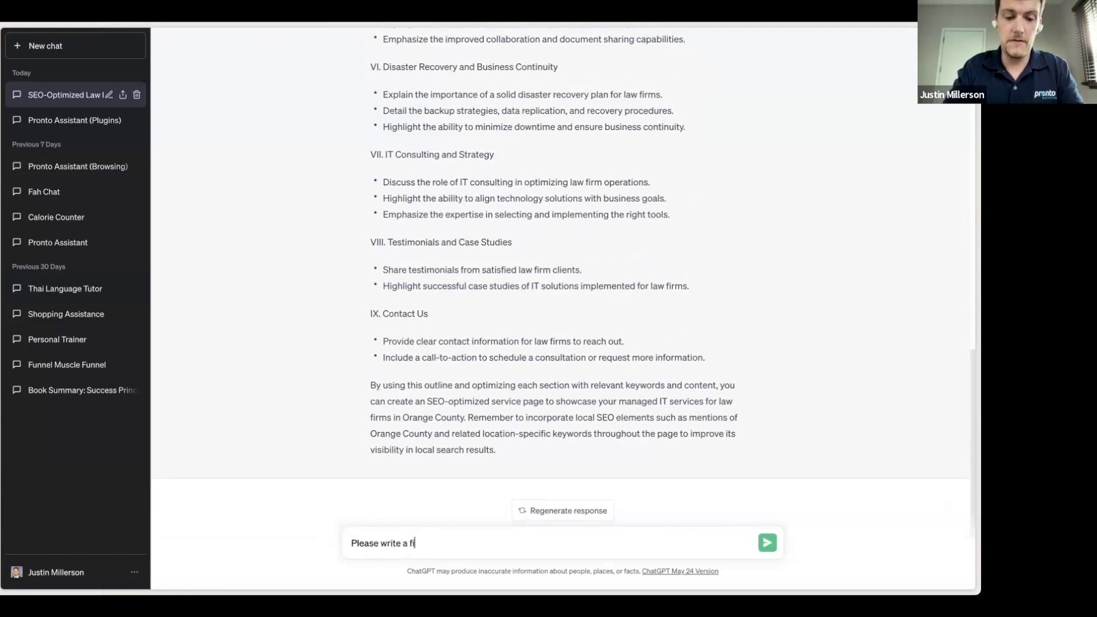
pyautogui.write('rst draft ')
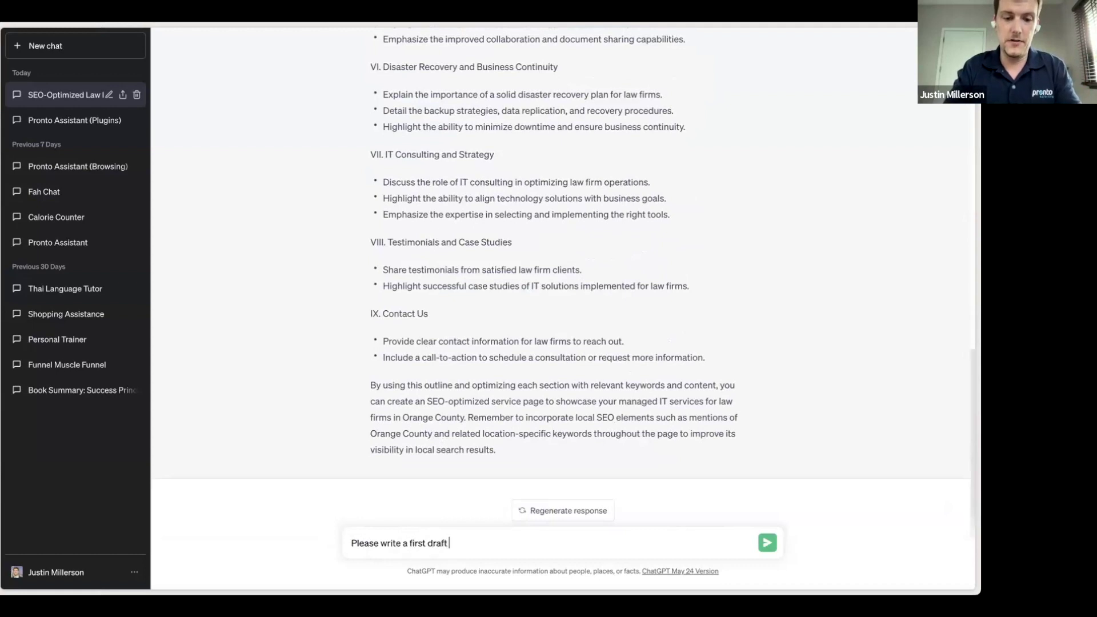
pyautogui.write('based on th')
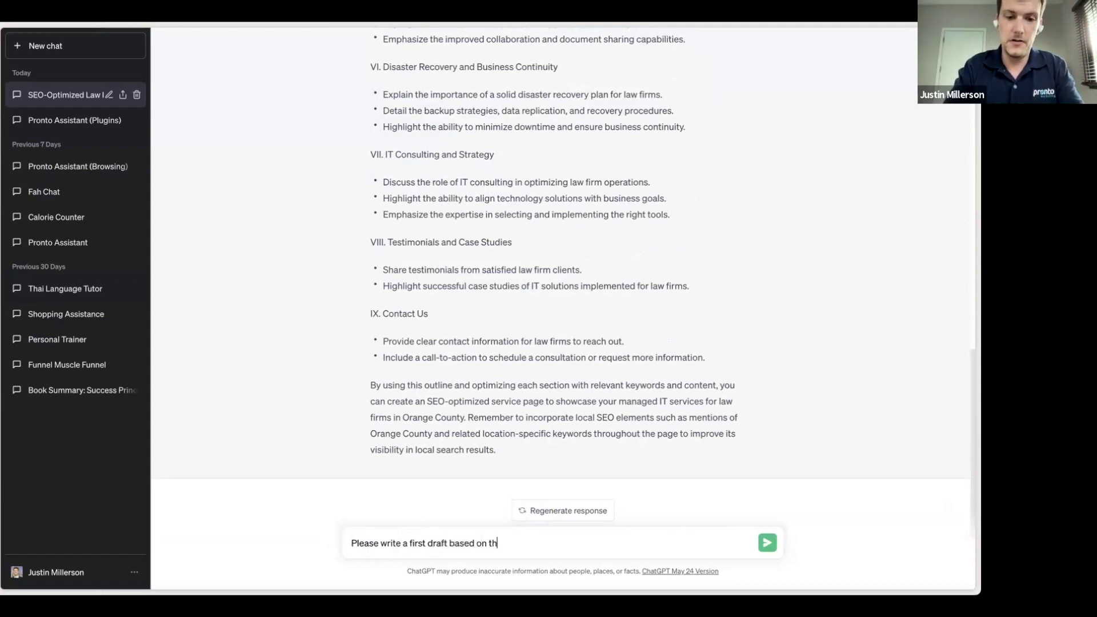
pyautogui.write('e outline in')
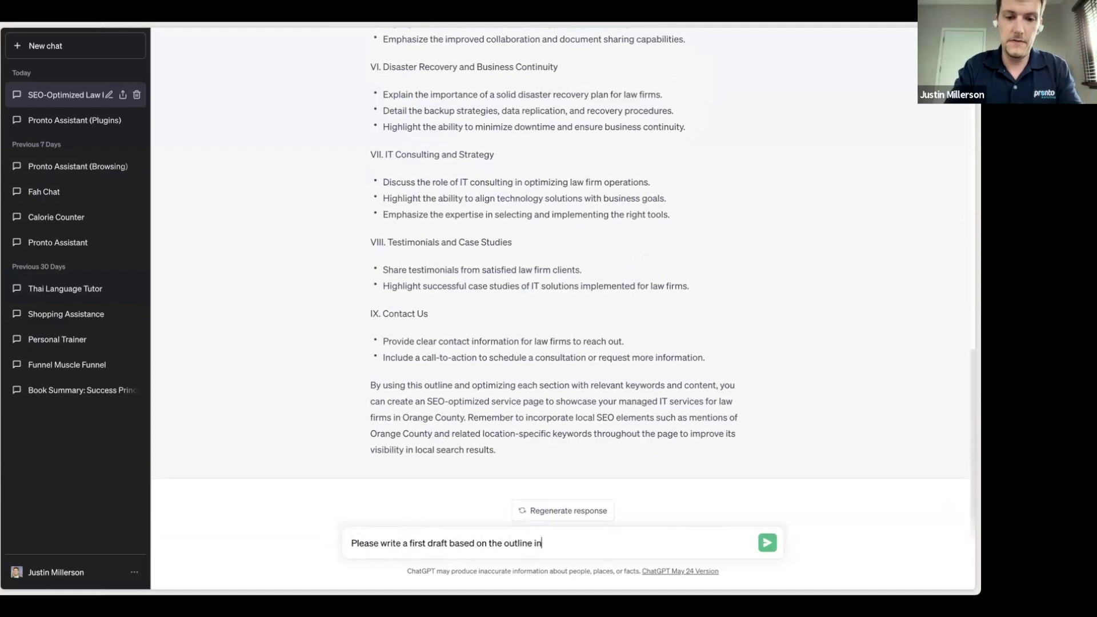
pyautogui.write('fo giv')
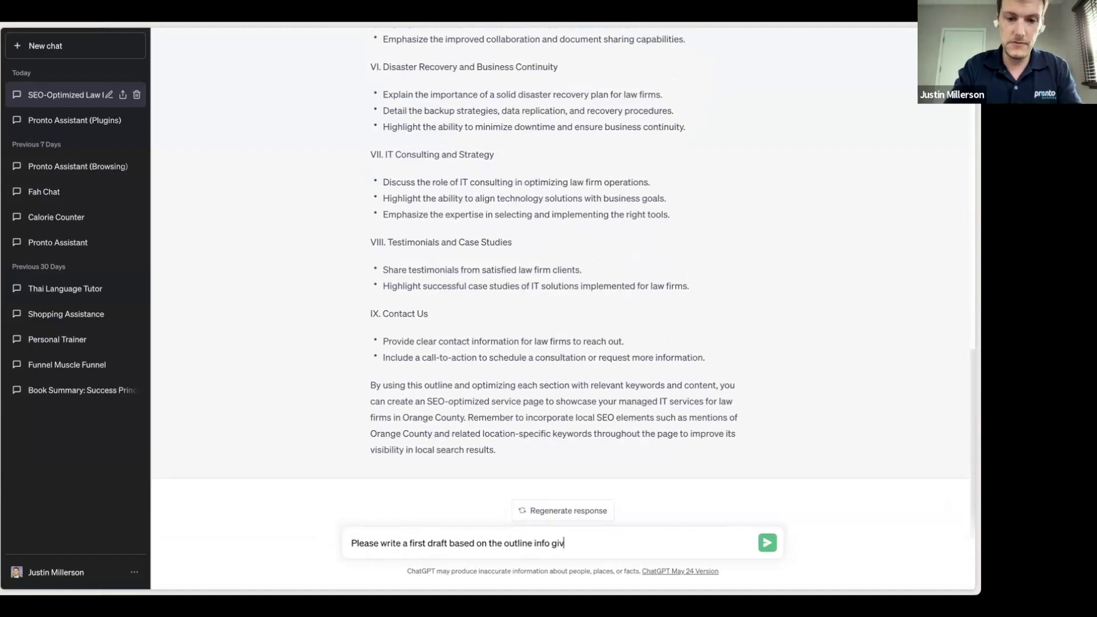
pyautogui.write('en above')
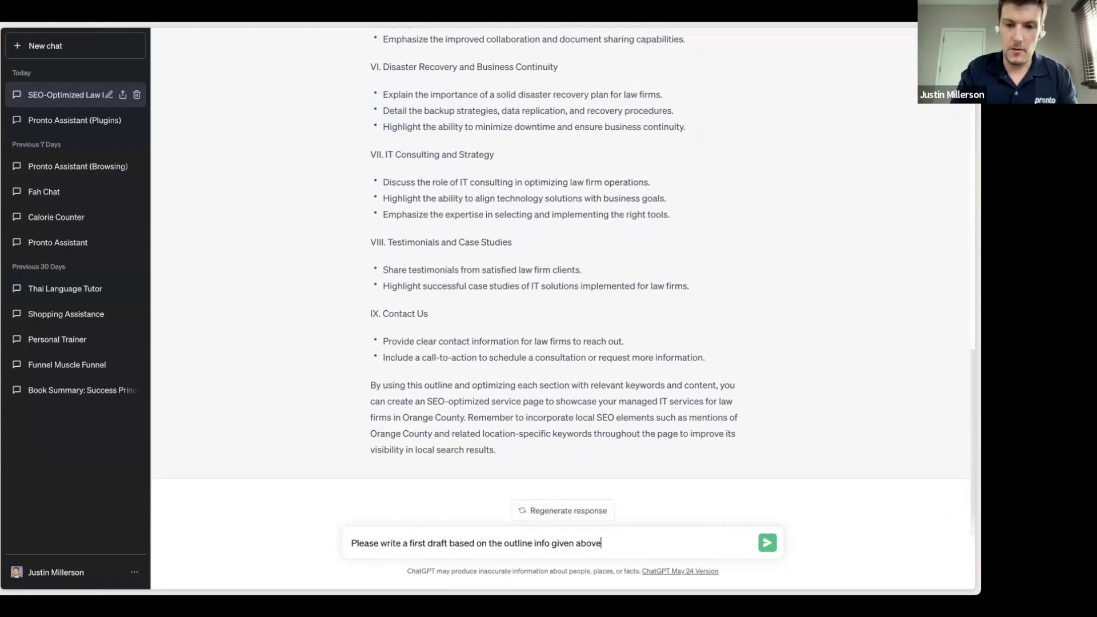
pyautogui.write('. Our ')
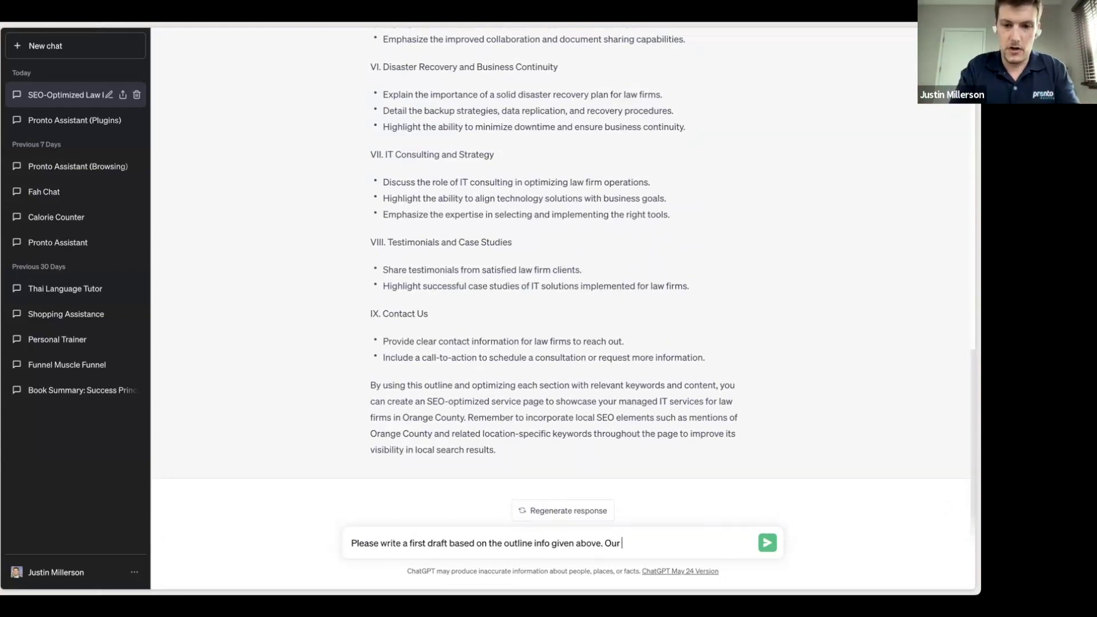
pyautogui.write('It')
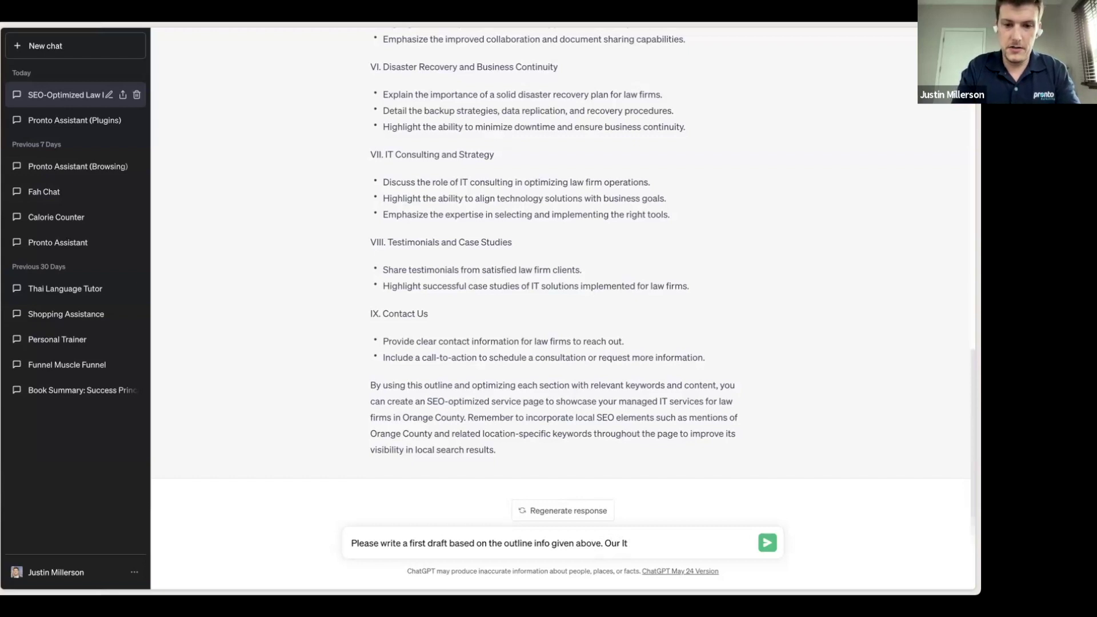
pyautogui.press('BackSpace')
pyautogui.write('T comp')
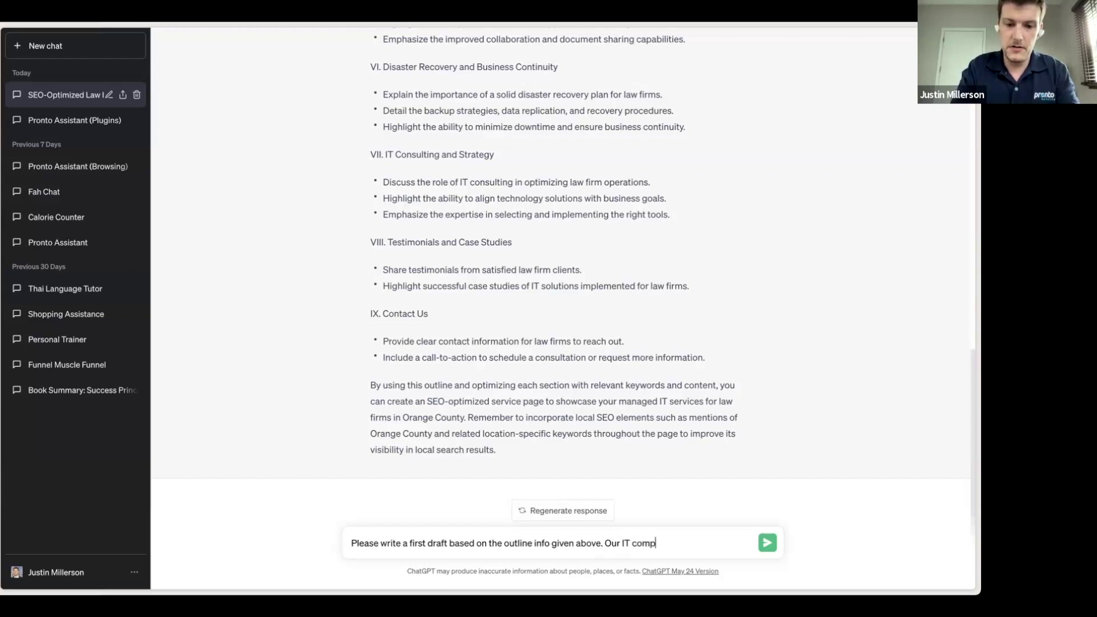
pyautogui.write('anyy also ')
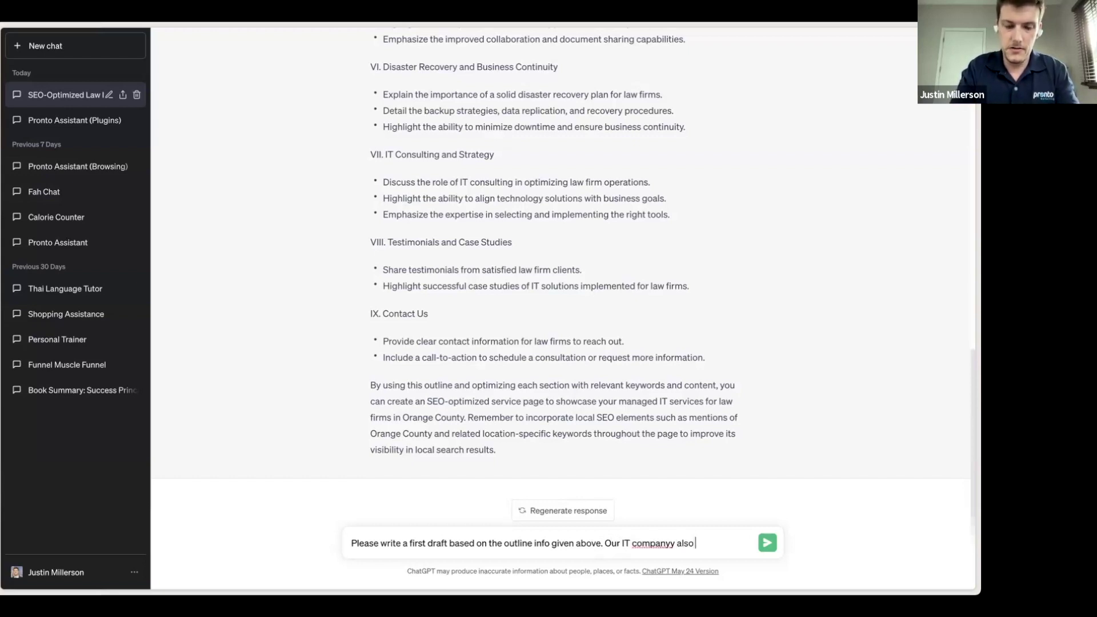
pyautogui.write('provides')
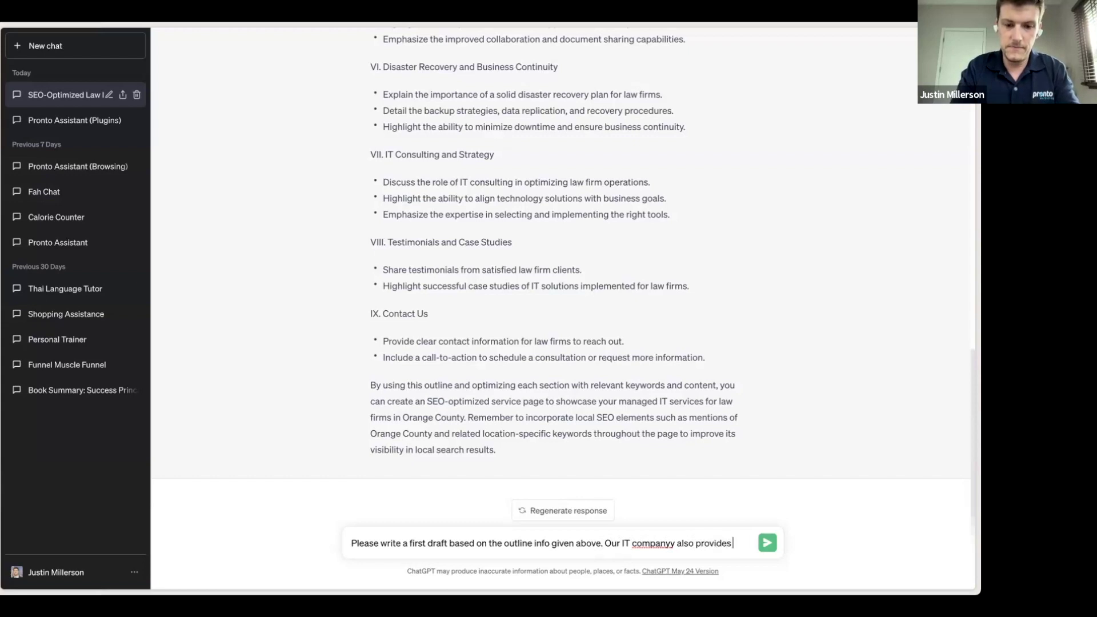
pyautogui.write('VOIP se')
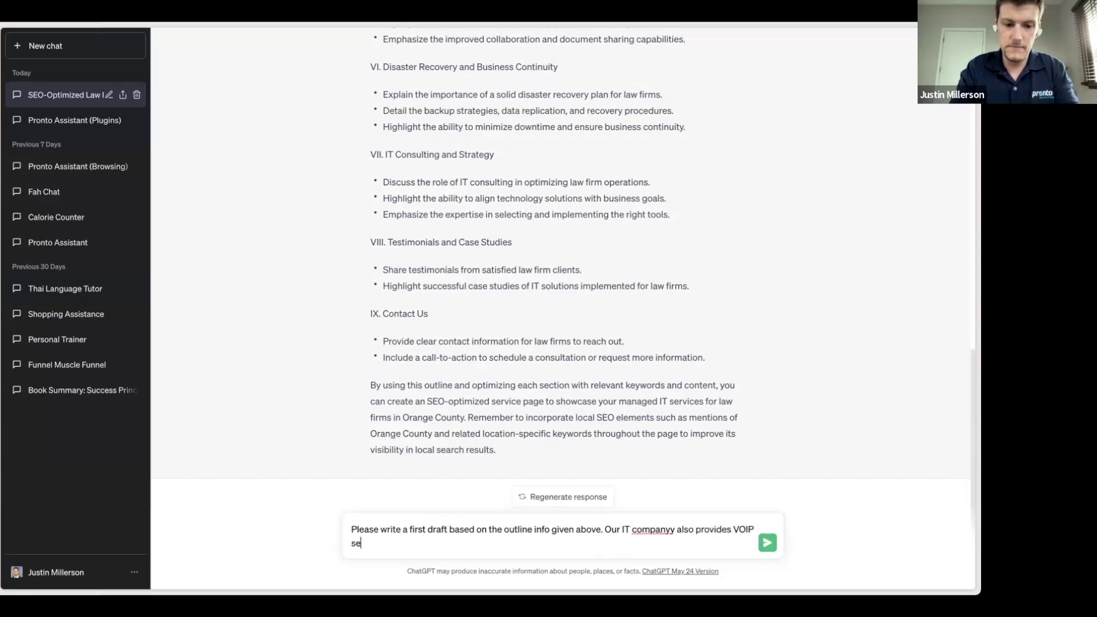
pyautogui.write('rvices and ')
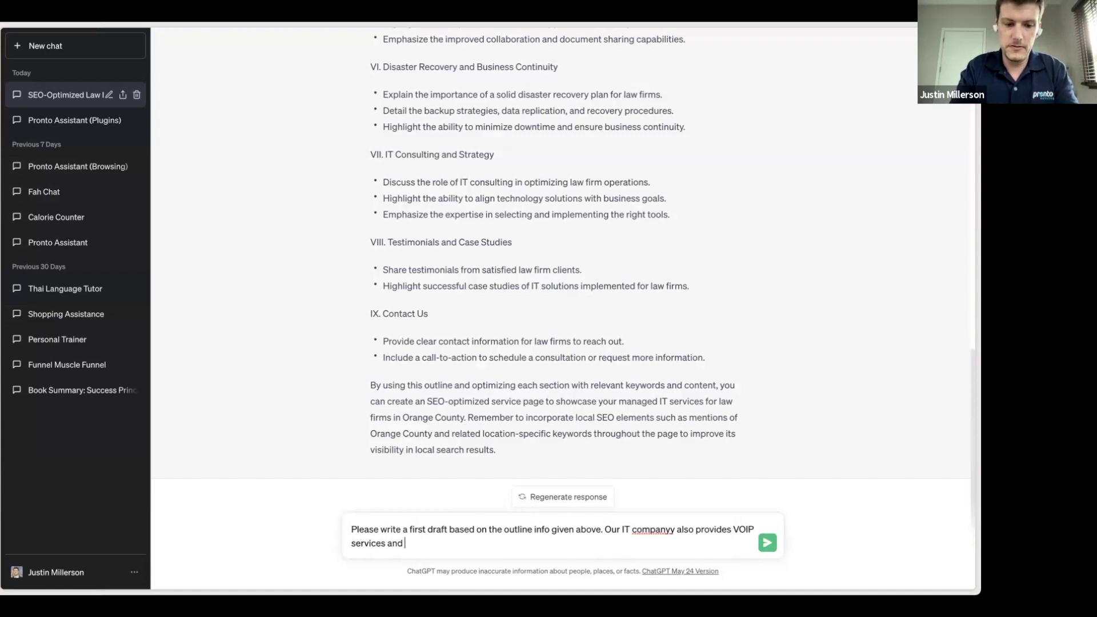
pyautogui.write('MS3')
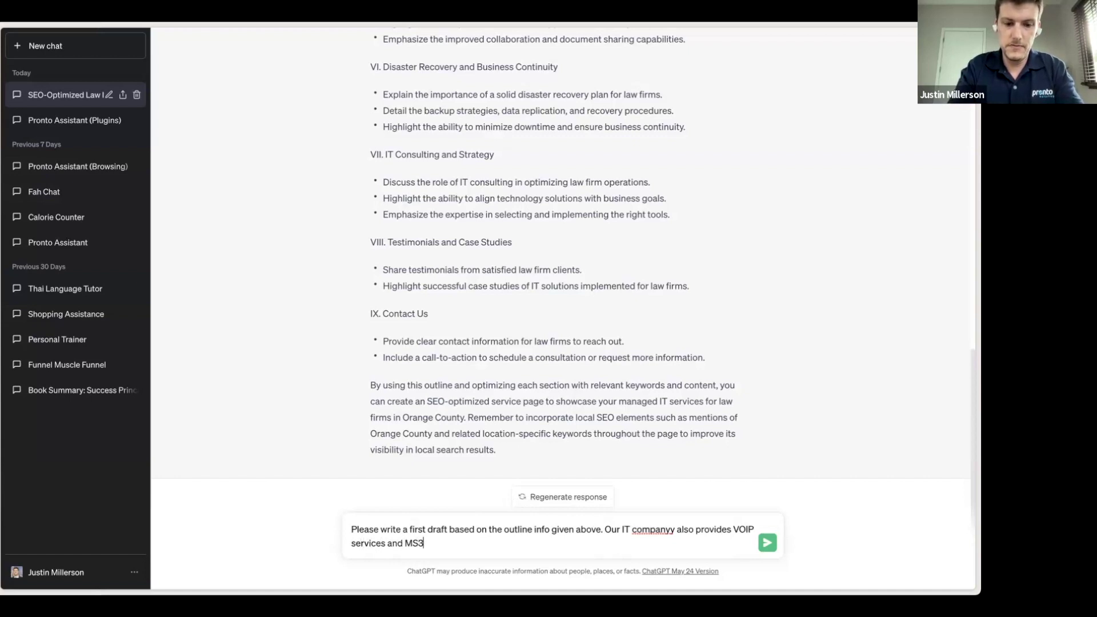
pyautogui.write('65 ')
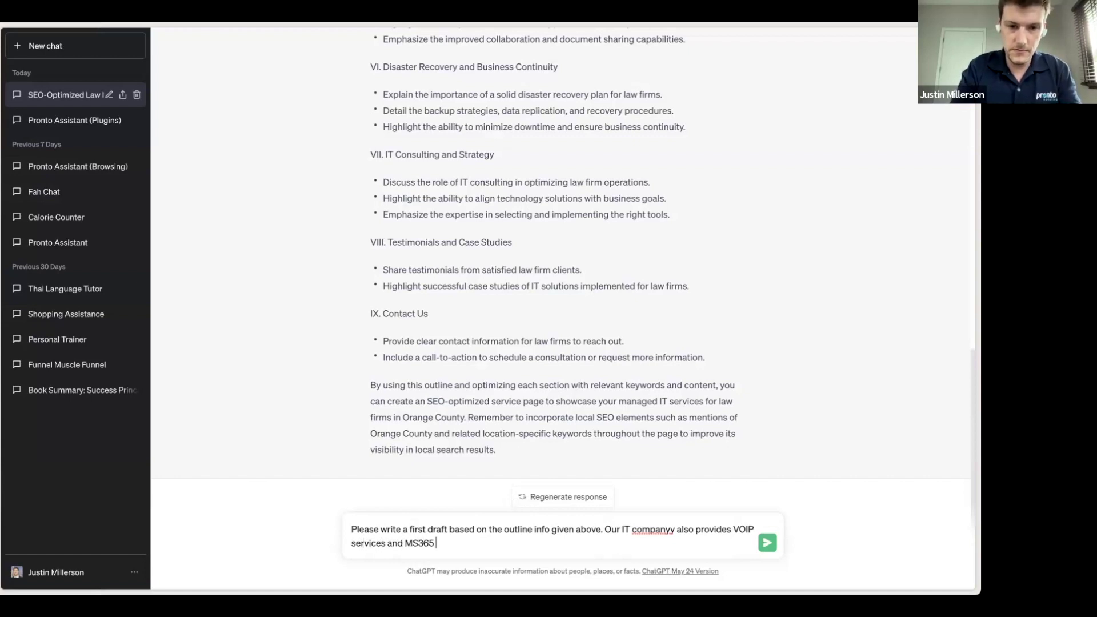
pyautogui.write('services')
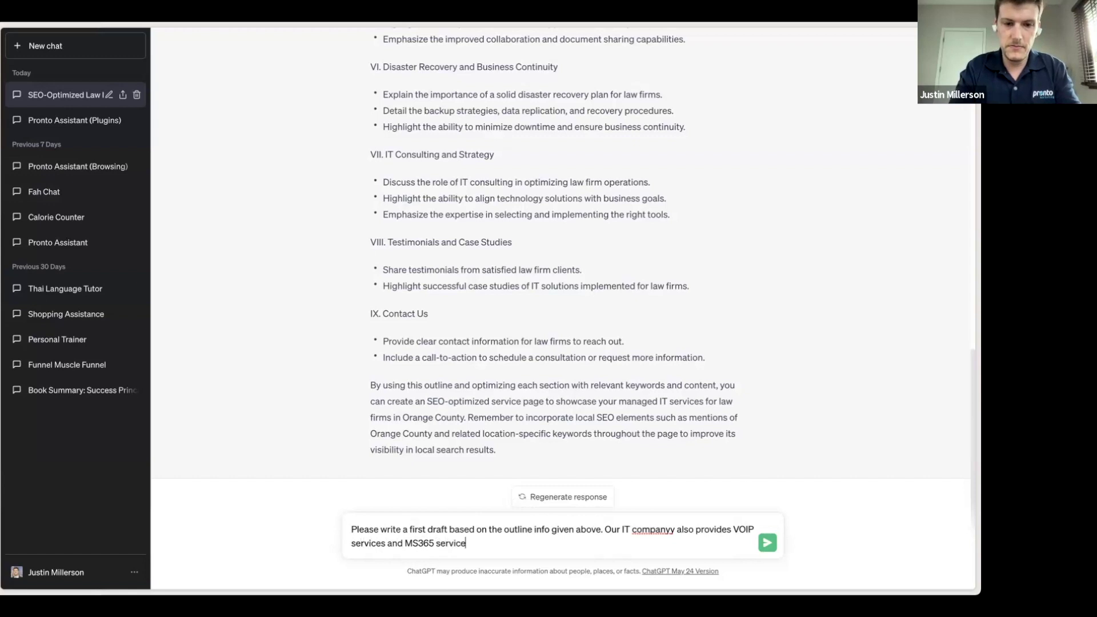
# Correct the misspelled 'companyy' to 'company' and send the first-draft request.
pyautogui.rightClick(646, 530)
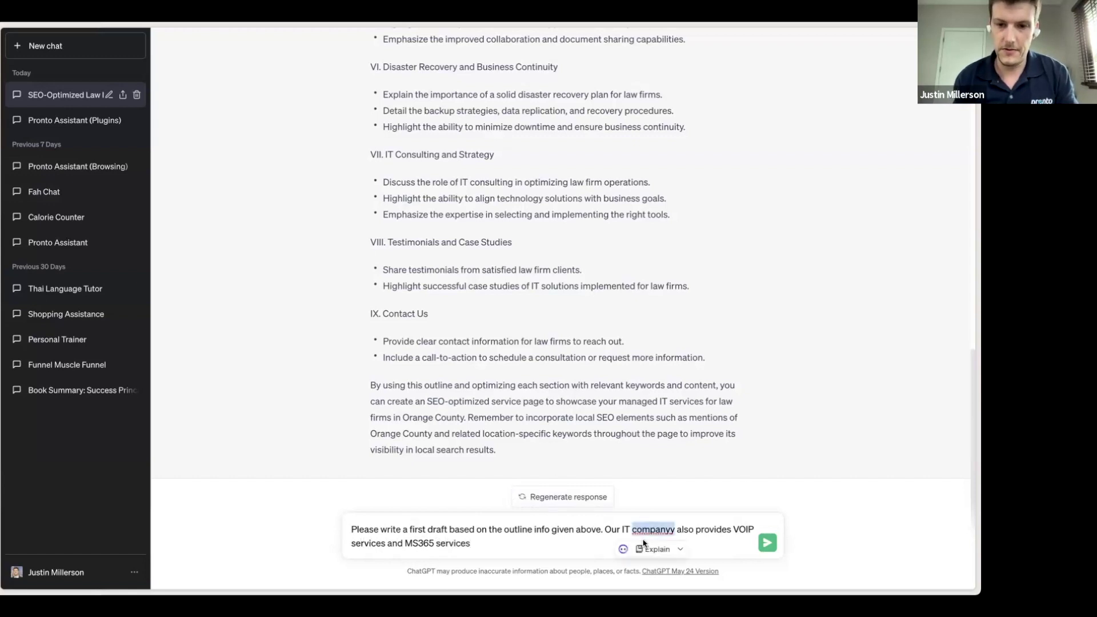
pyautogui.click(671, 348)
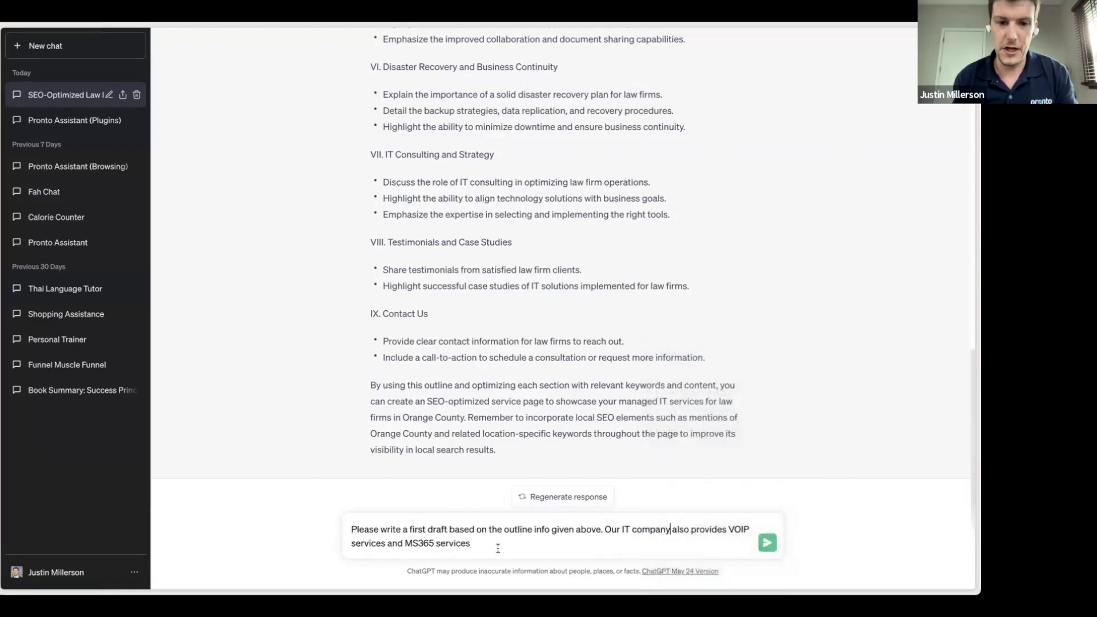
pyautogui.click(768, 542)
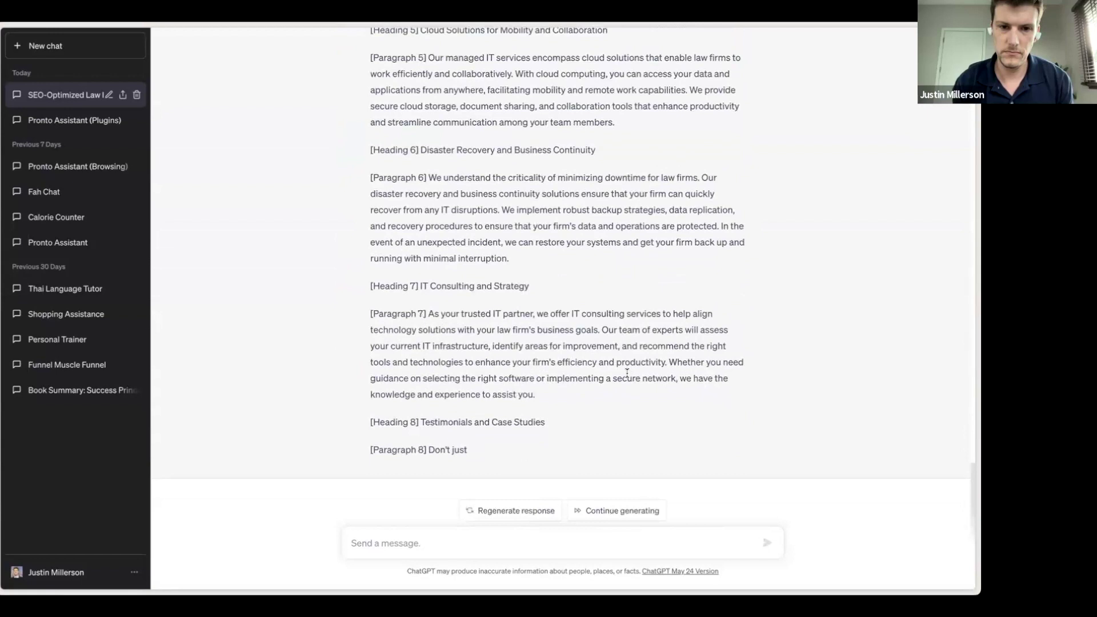
# Let the draft continue past Paragraph 8, then scroll through it from the title tag.
pyautogui.click(620, 512)
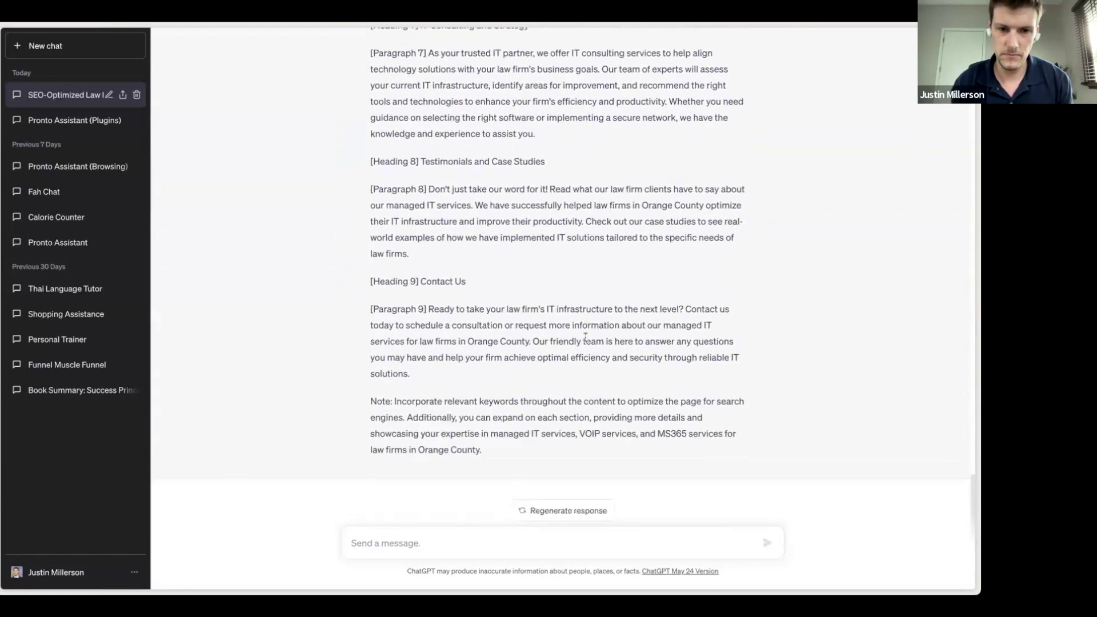
pyautogui.scroll(10, 585, 337)
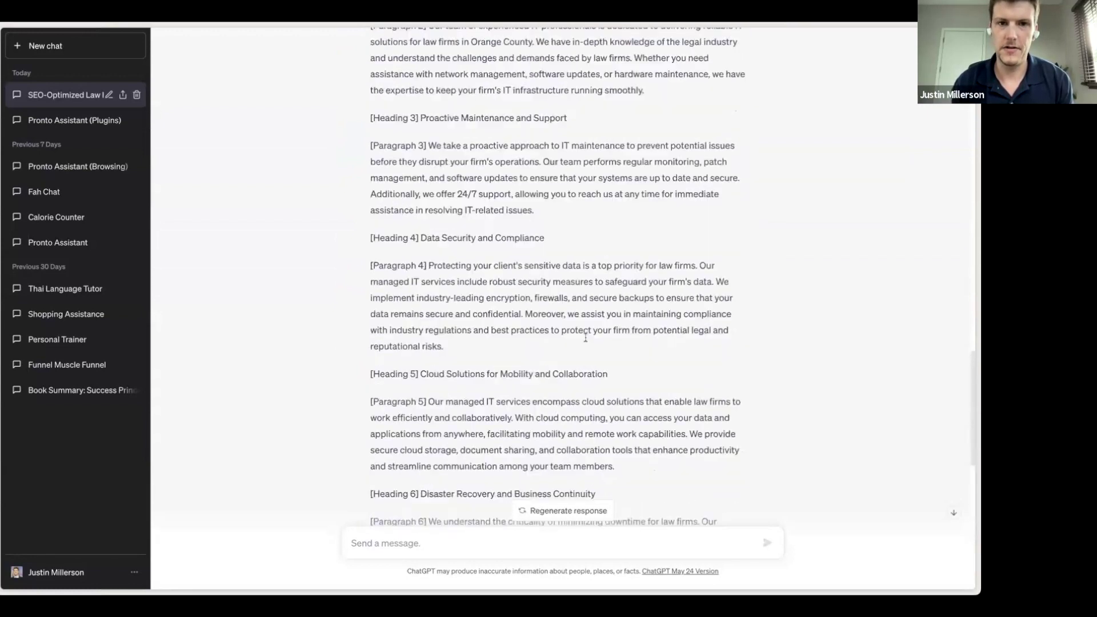
pyautogui.scroll(7, 585, 338)
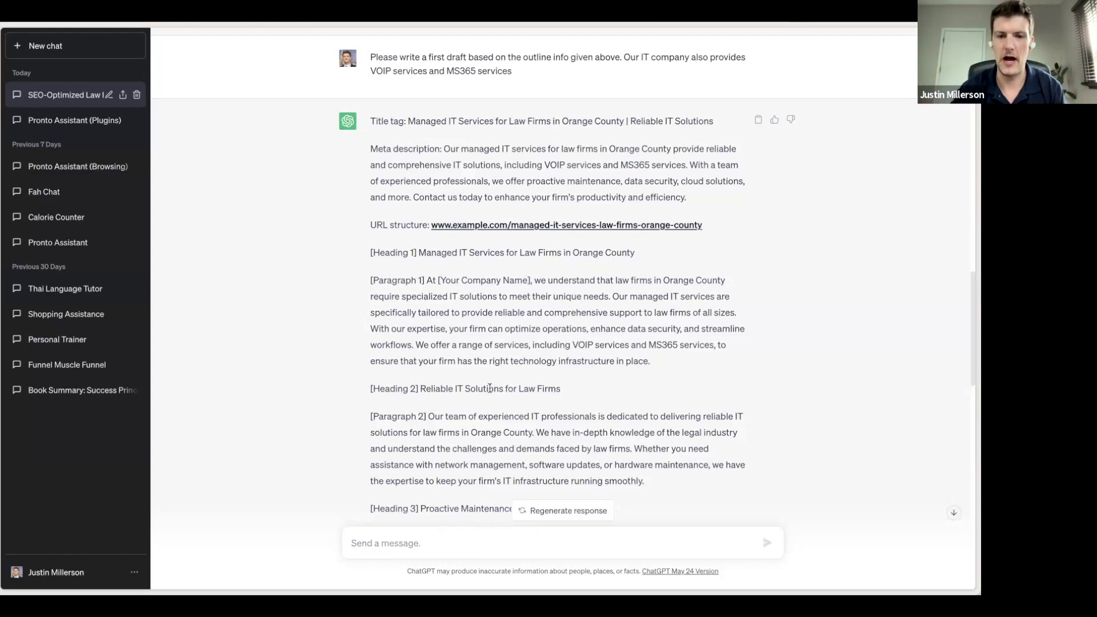
pyautogui.scroll(-2, 503, 320)
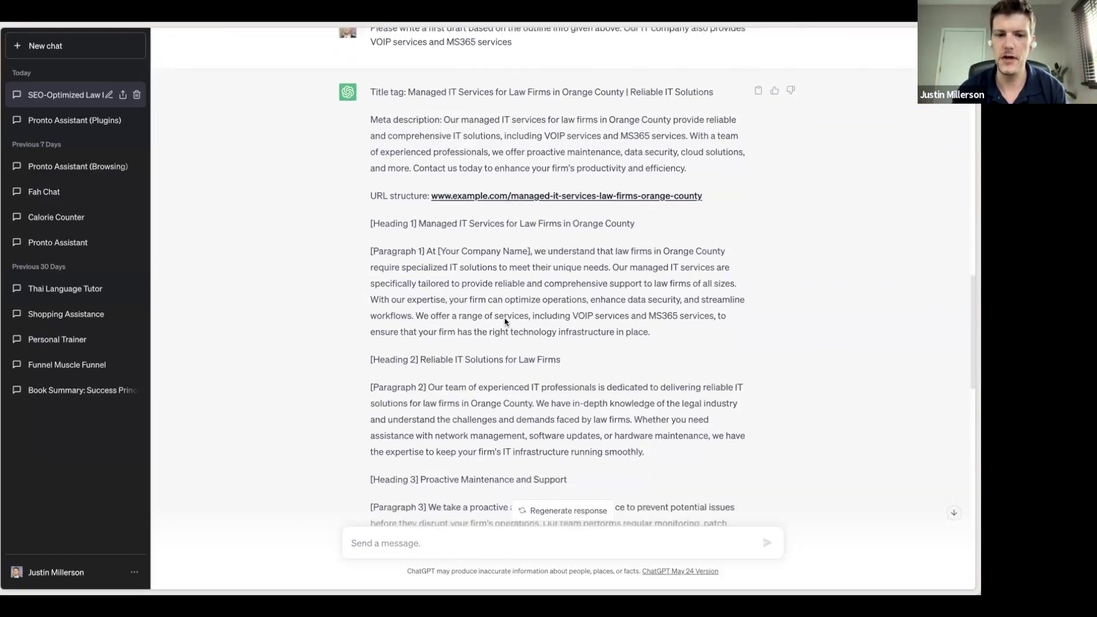
pyautogui.scroll(-1, 506, 321)
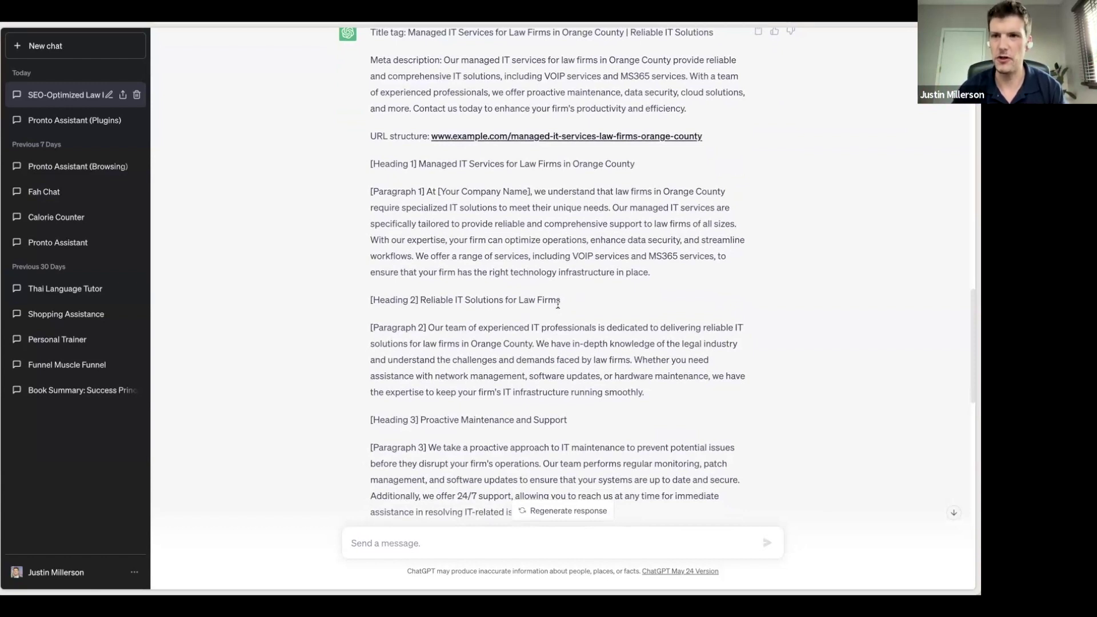
pyautogui.scroll(1, 560, 301)
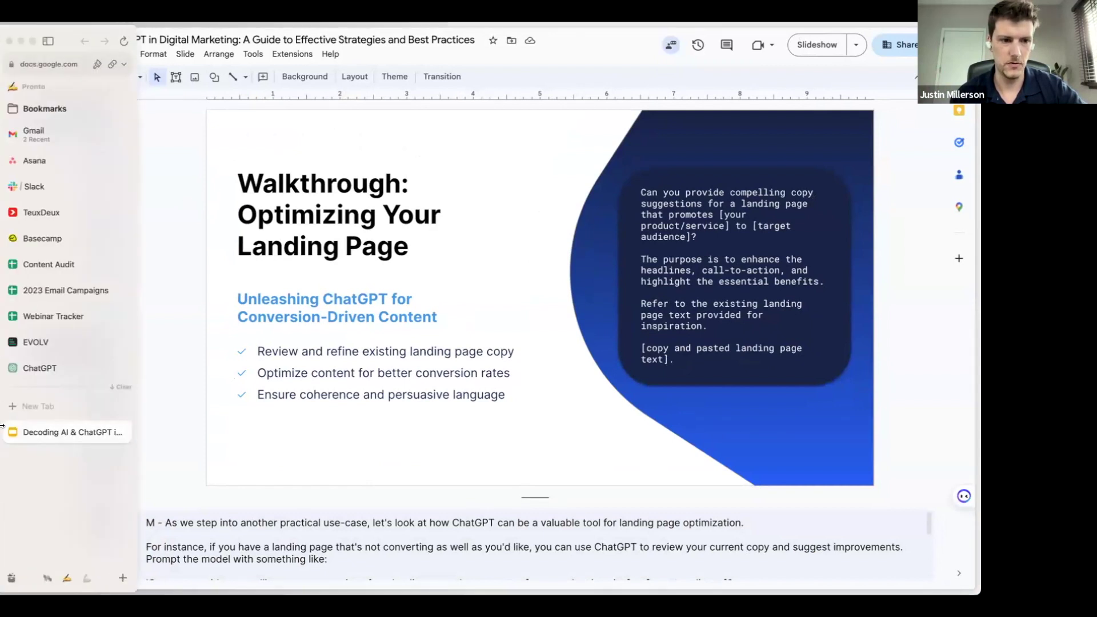
# In a new ChatGPT chat, paste and send the three-part blog outline prompt for Orange County law firms.
pyautogui.moveTo(9, 570)
pyautogui.click(47, 581)
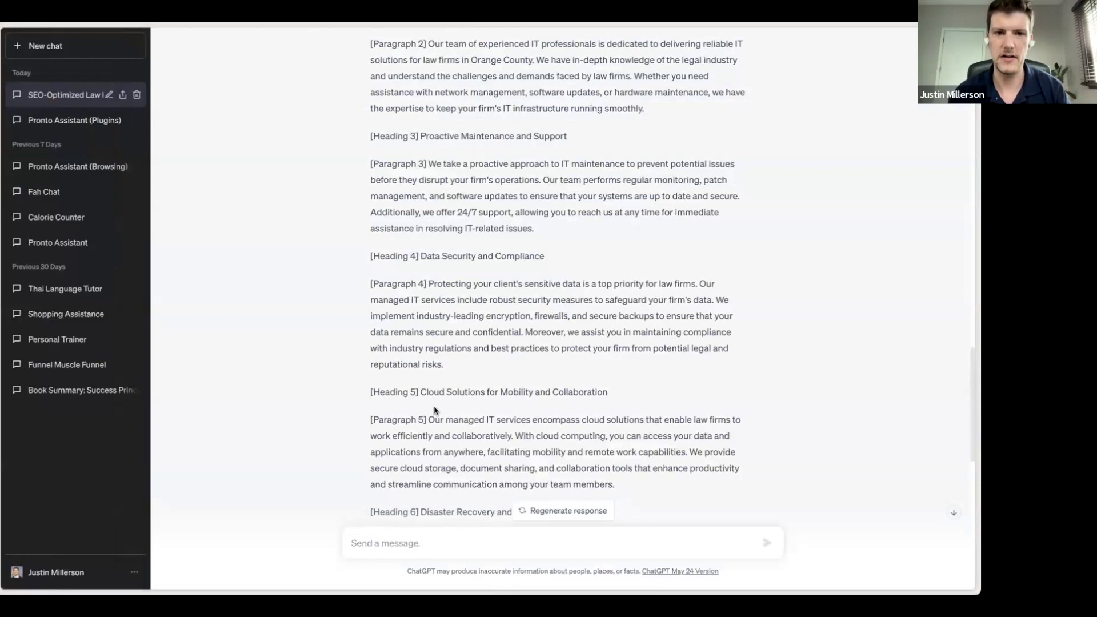
pyautogui.scroll(3, 431, 407)
pyautogui.scroll(-5, 434, 407)
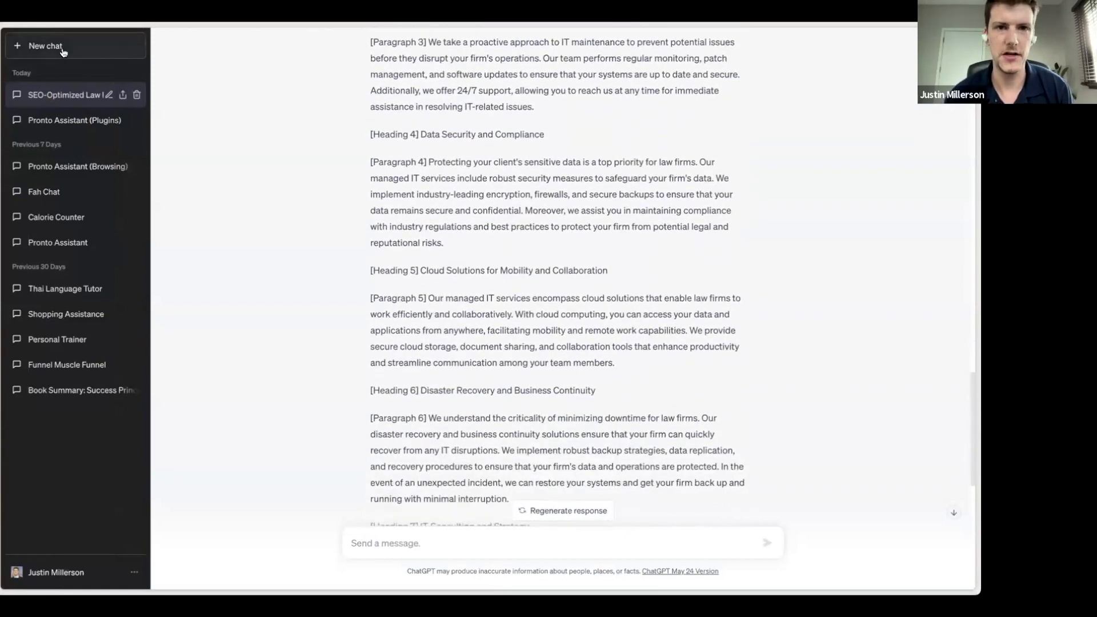
pyautogui.click(63, 53)
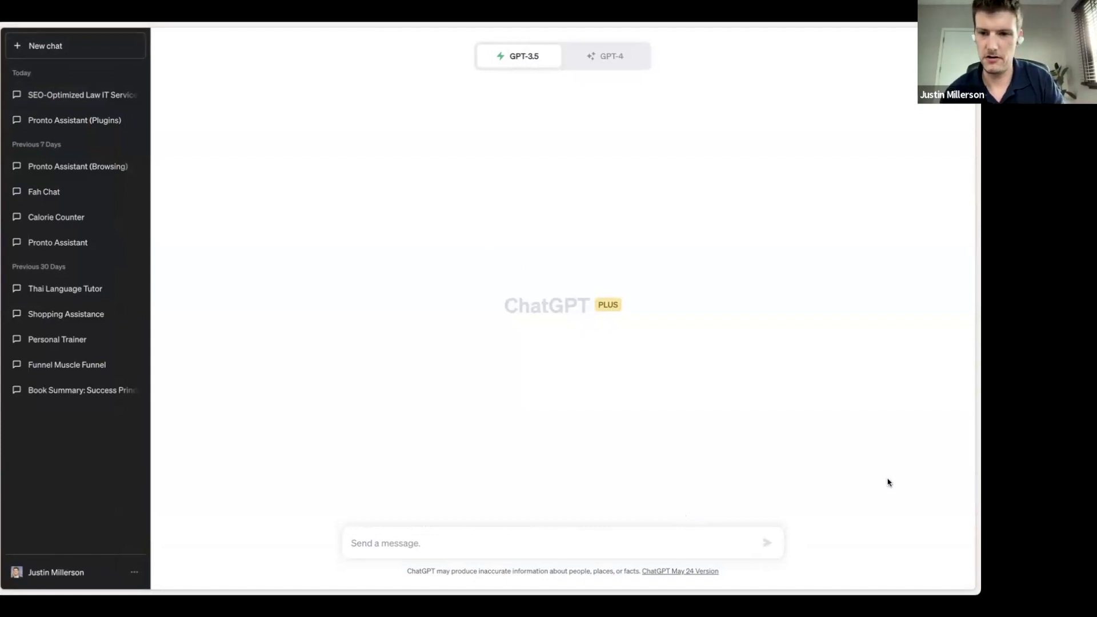
pyautogui.click(442, 542)
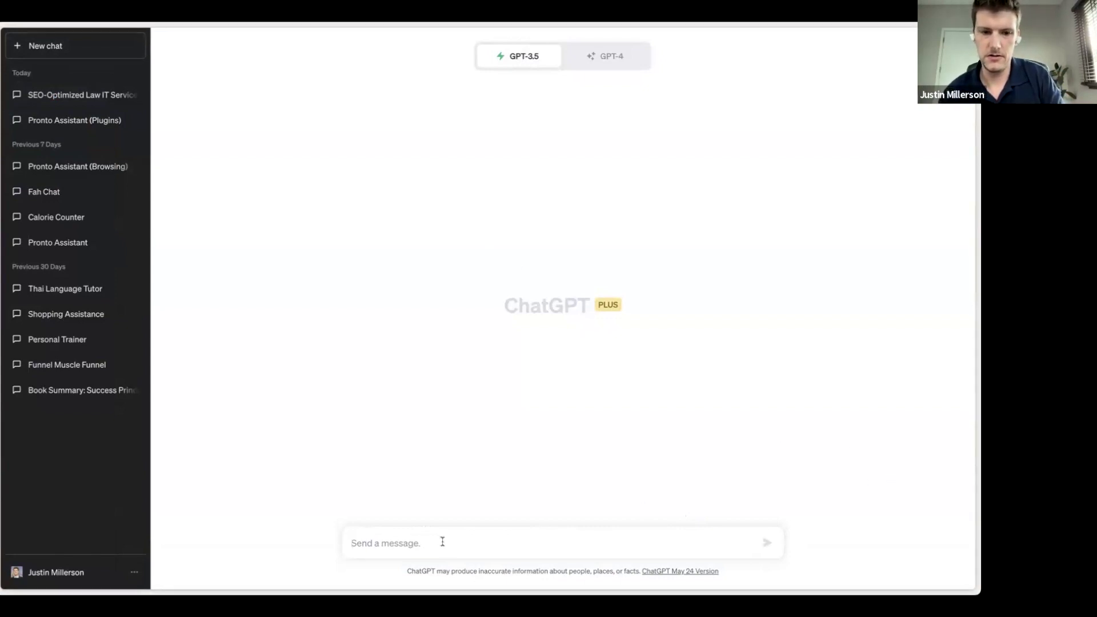
pyautogui.write('Create a detailed outline for a blog post about the benefits of managed IT services for law firms in Orange County. Break the outline down in sections.  Suggest a primary keyword, a title tag, meta description, and URL structure for the blog outline you just provided  Suggest visuals for this blog post, including a suggestion for the feature image.')
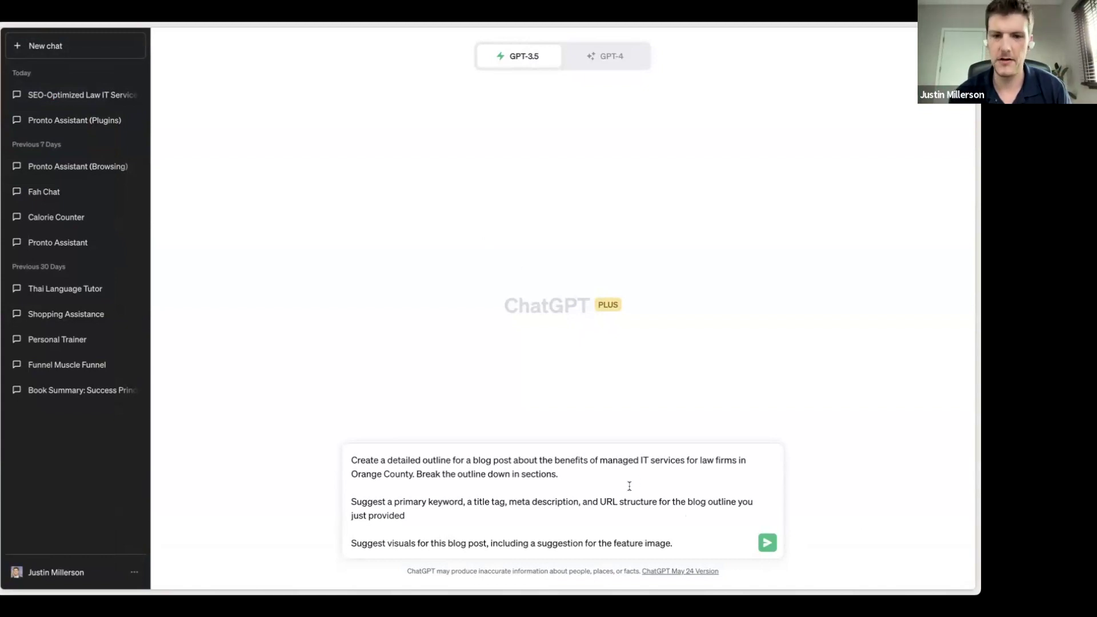
pyautogui.click(766, 547)
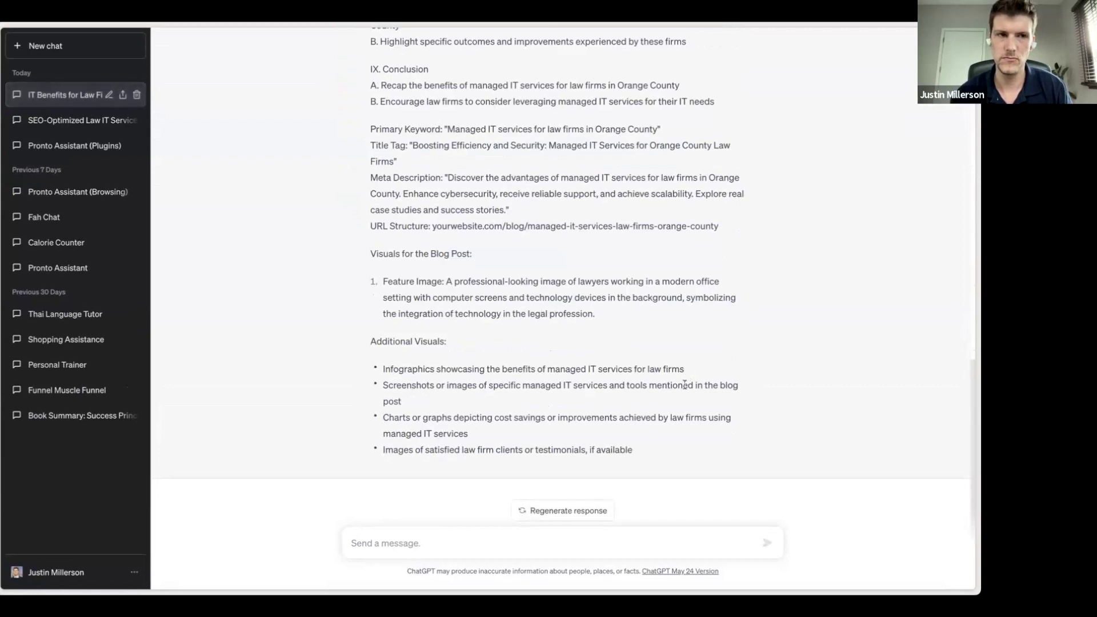
pyautogui.scroll(1, 685, 381)
pyautogui.scroll(10, 685, 385)
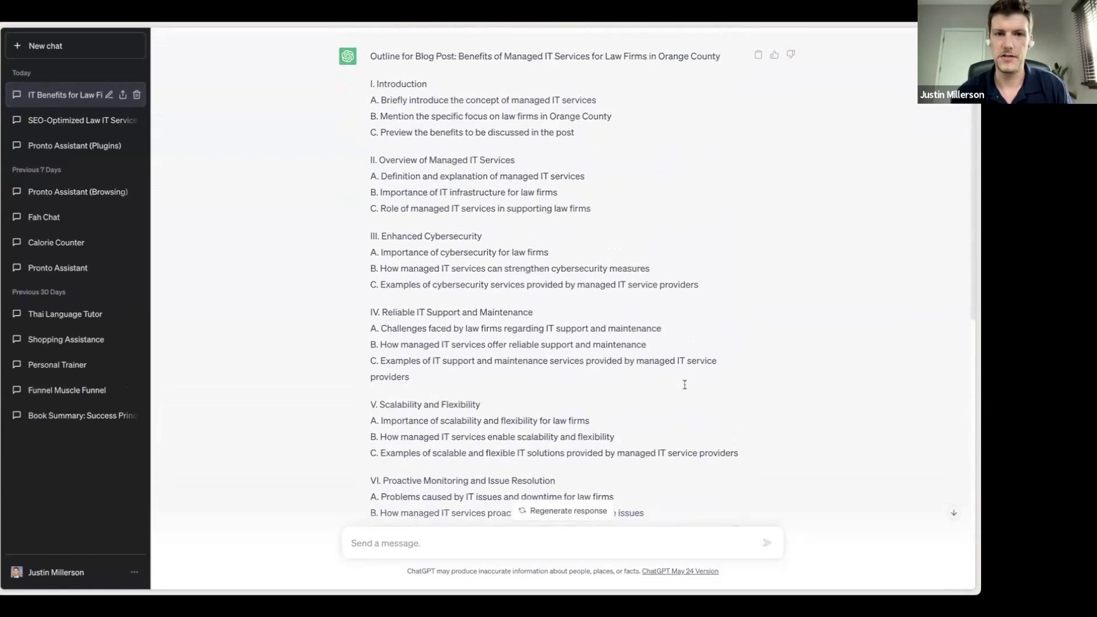
pyautogui.scroll(1, 679, 382)
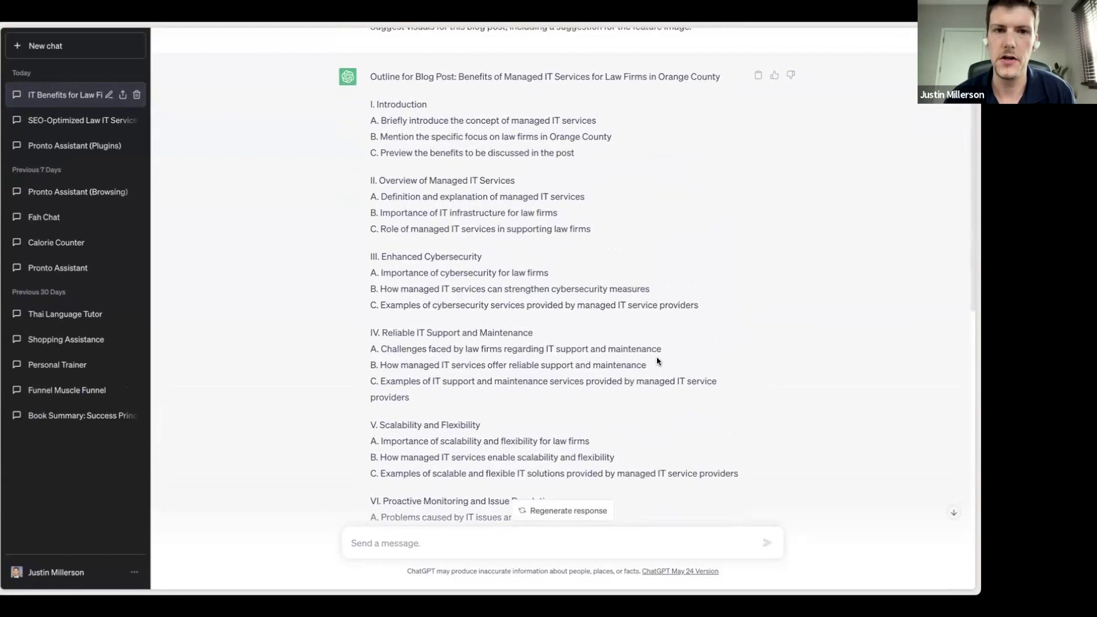
pyautogui.scroll(1, 657, 361)
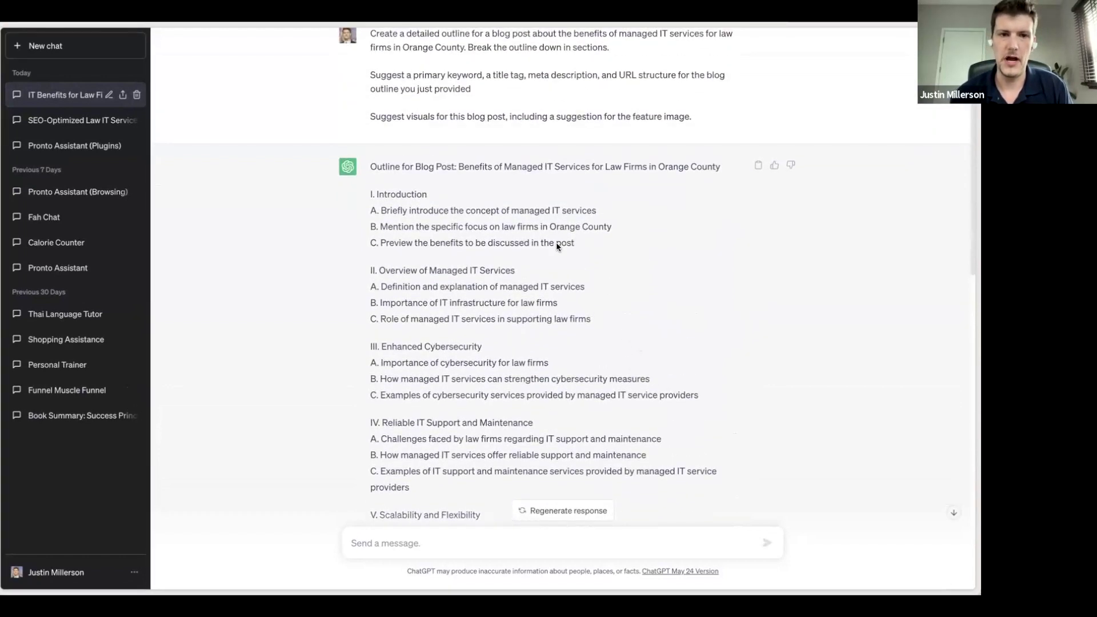
pyautogui.moveTo(437, 195); pyautogui.dragTo(370, 197)
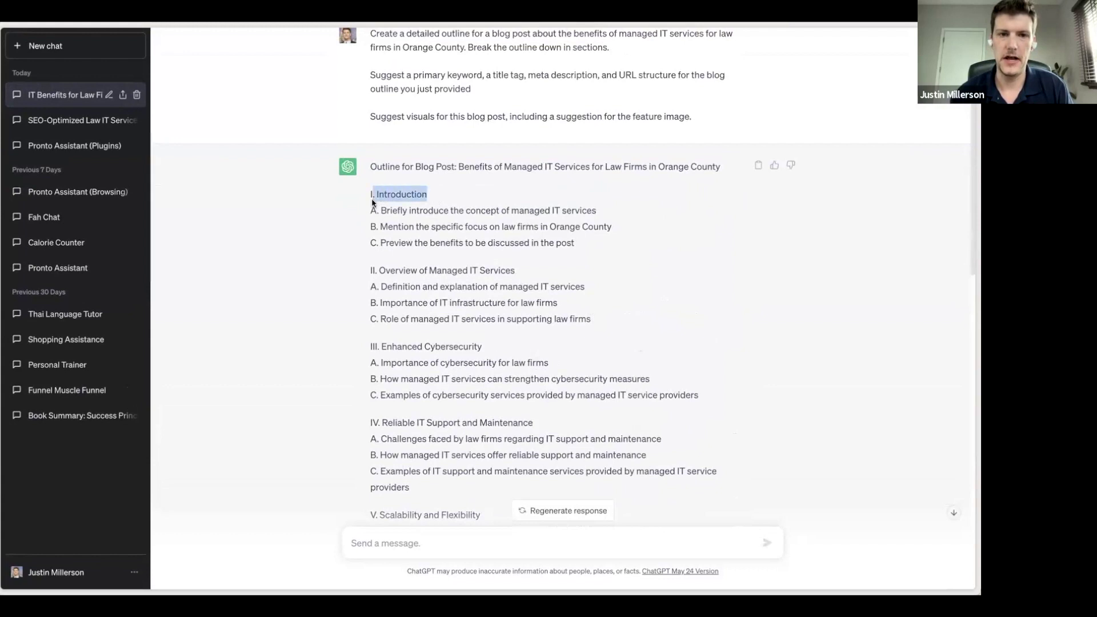
pyautogui.click(393, 195)
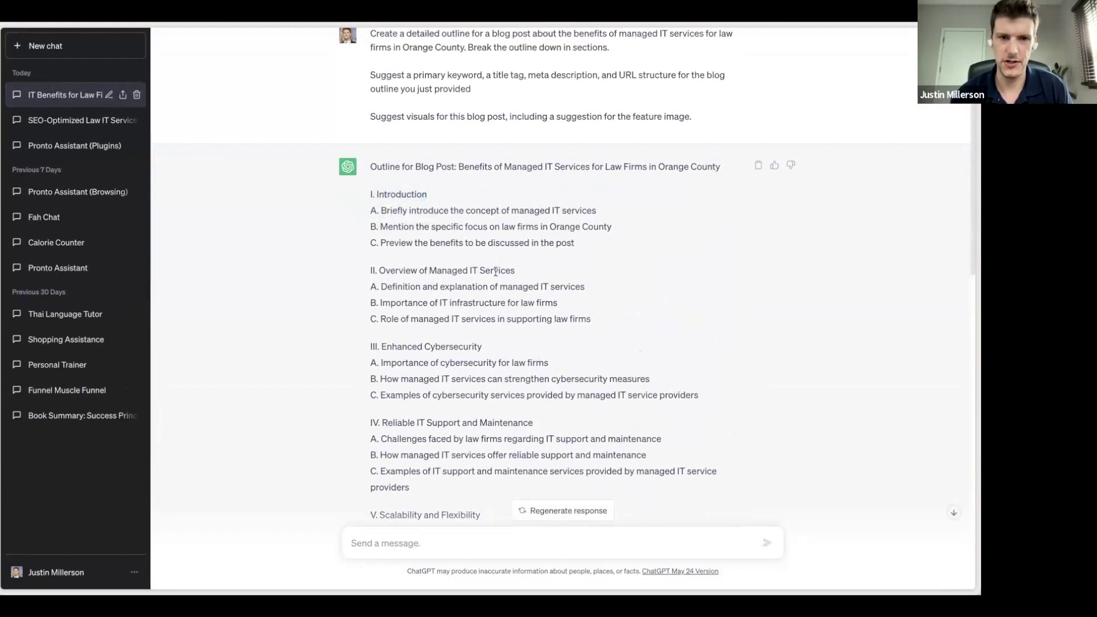
pyautogui.moveTo(527, 272); pyautogui.dragTo(501, 271)
pyautogui.click(491, 344)
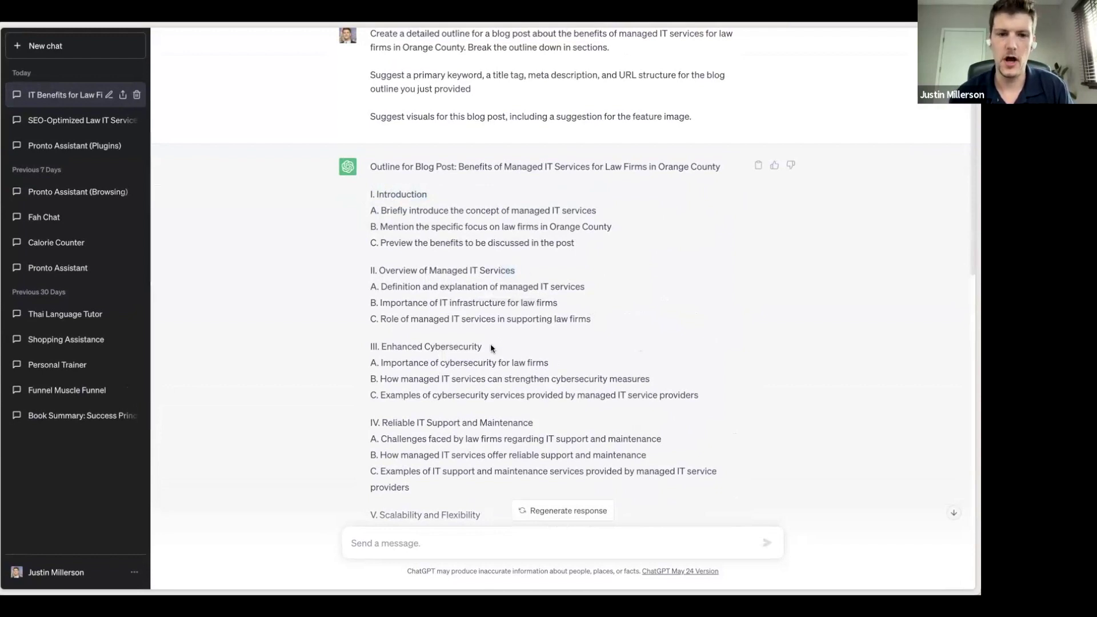
pyautogui.scroll(-1, 487, 340)
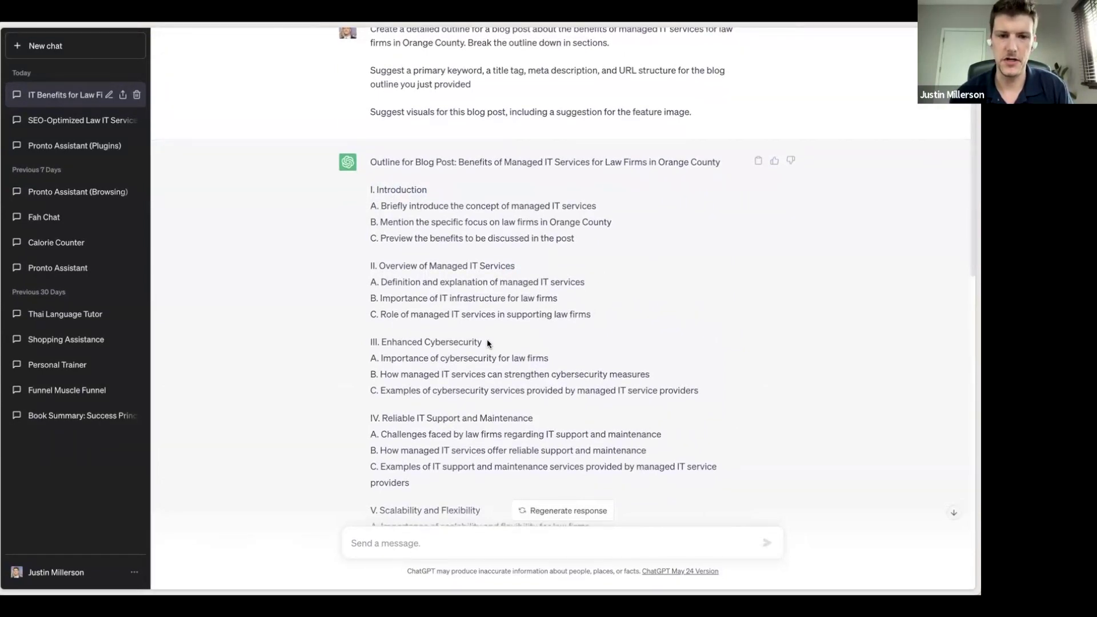
pyautogui.scroll(-1, 487, 342)
pyautogui.scroll(-5, 483, 376)
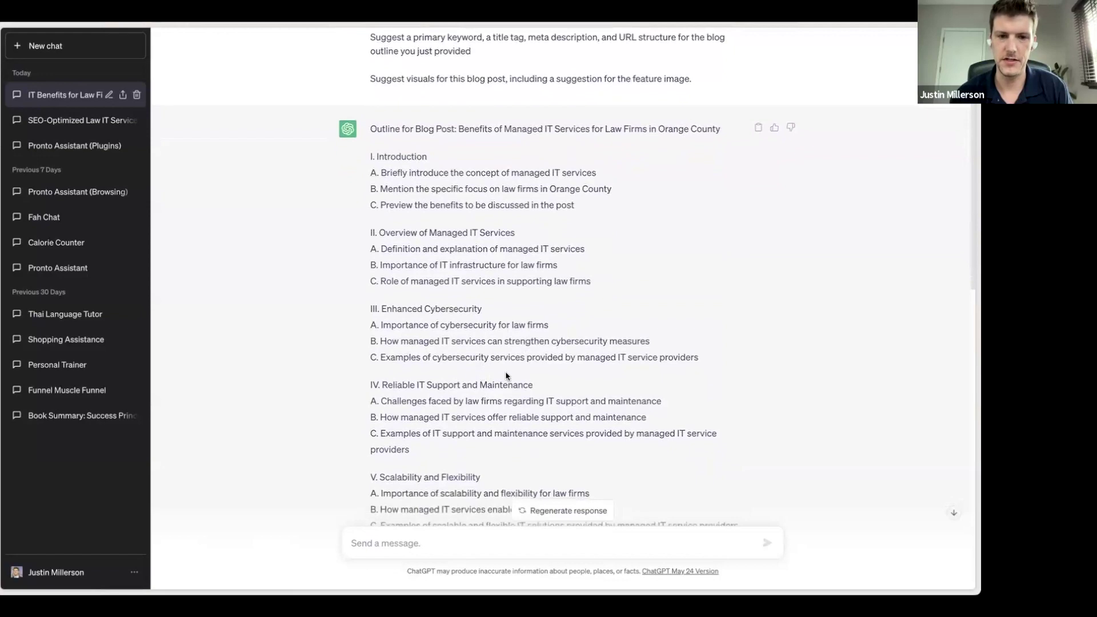
pyautogui.scroll(-5, 492, 377)
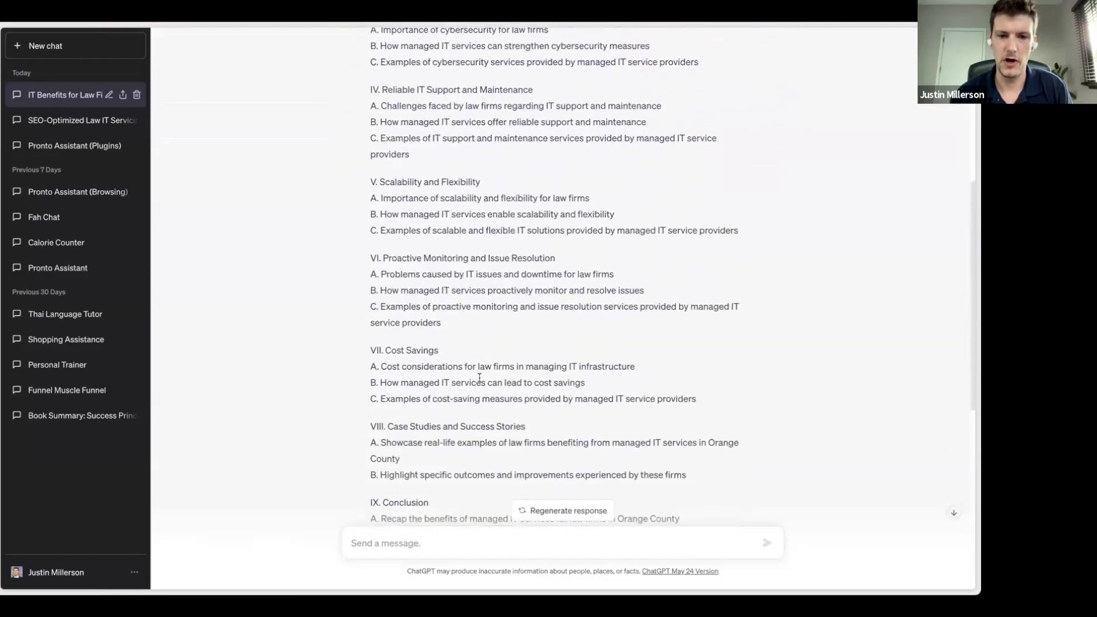
pyautogui.scroll(-3, 479, 379)
pyautogui.scroll(-3, 480, 378)
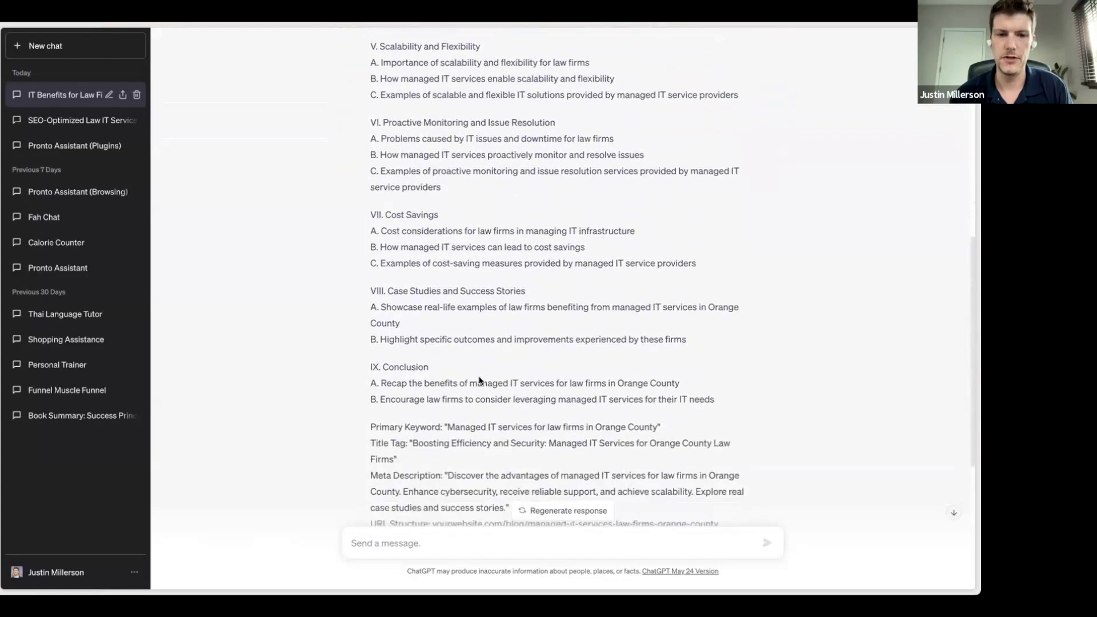
pyautogui.scroll(5, 498, 376)
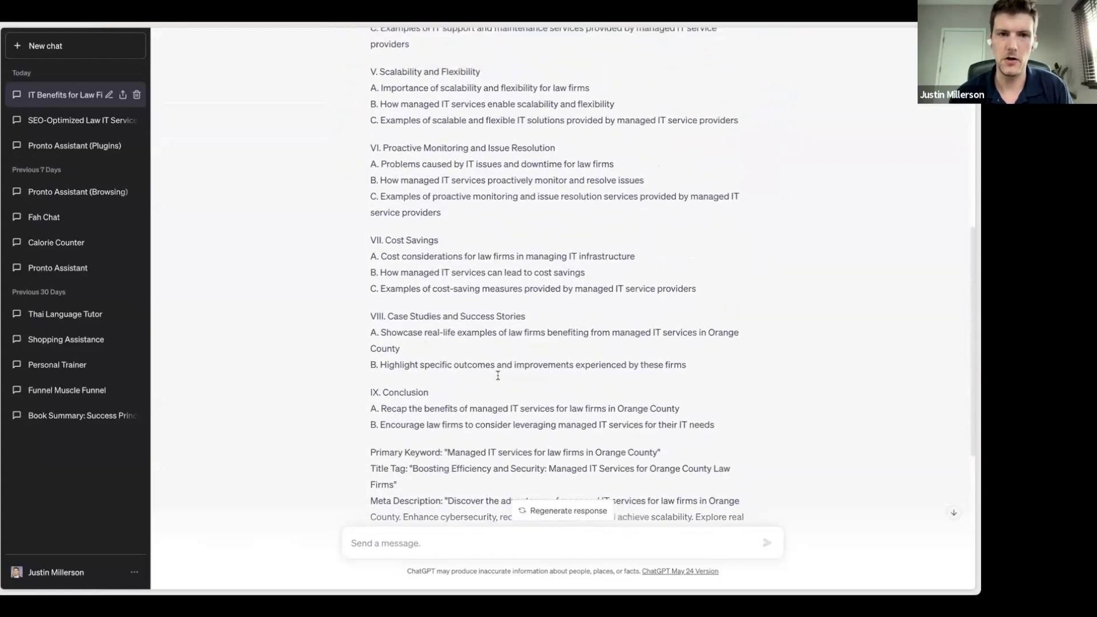
pyautogui.scroll(3, 498, 375)
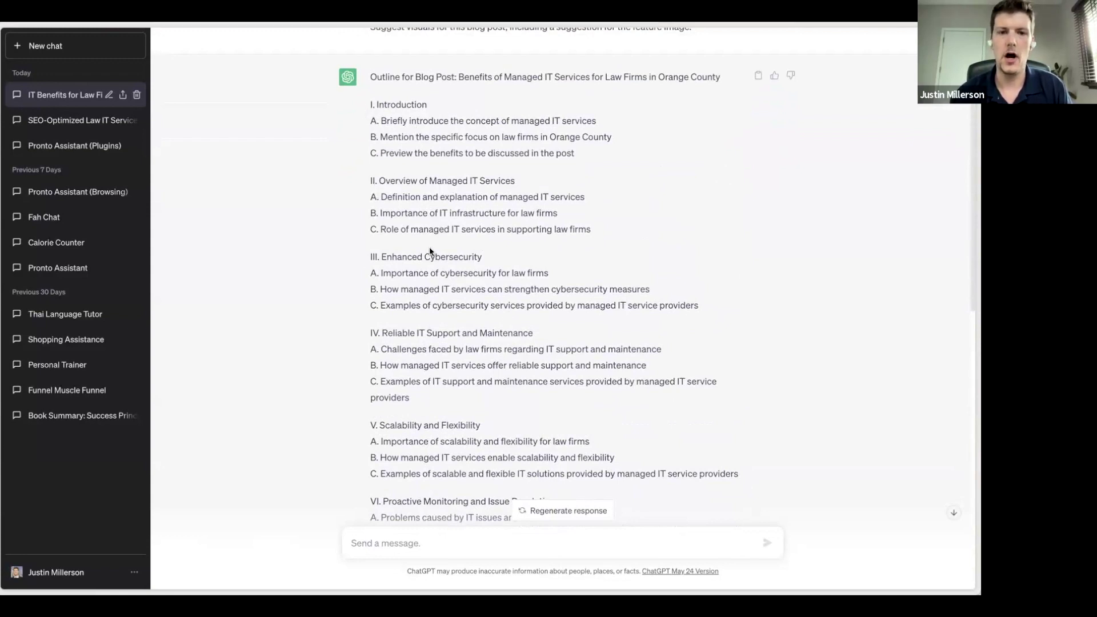
pyautogui.scroll(-1, 430, 250)
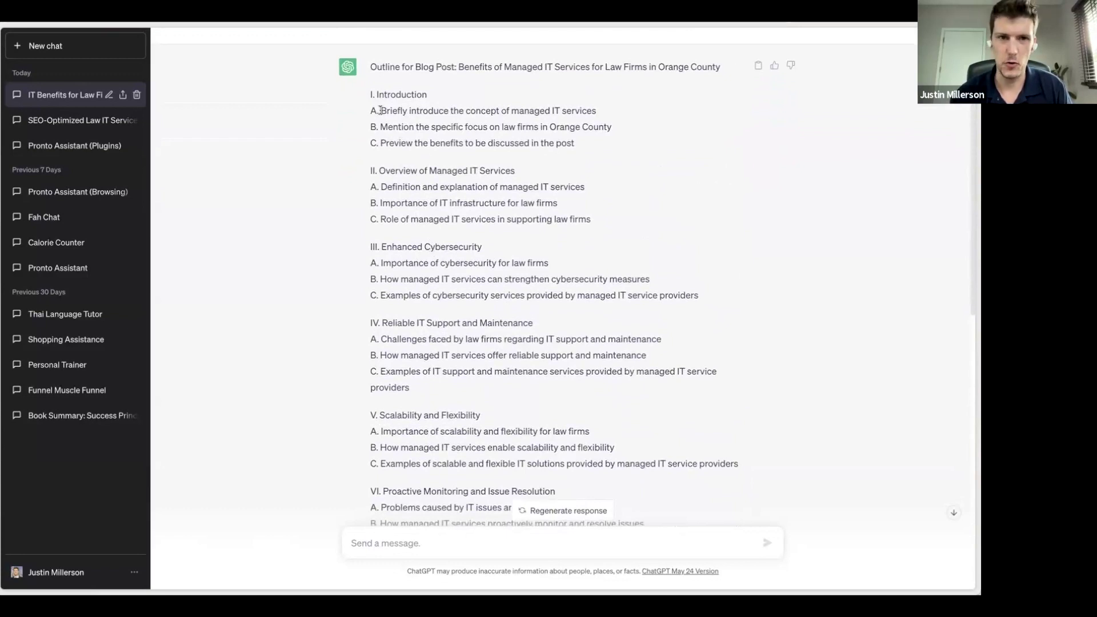
# Copy the blog outline reply into the message box, from Introduction and Overview, with a blank line above.
pyautogui.moveTo(371, 96); pyautogui.dragTo(658, 457)
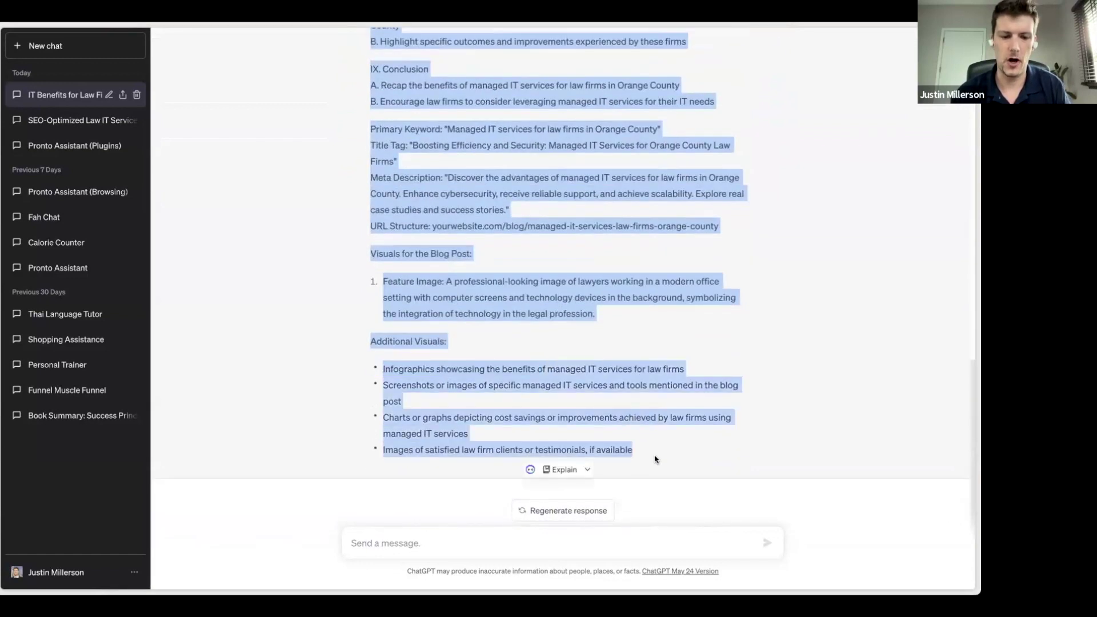
pyautogui.click(439, 541)
pyautogui.hotkey('ctrl', 'v')
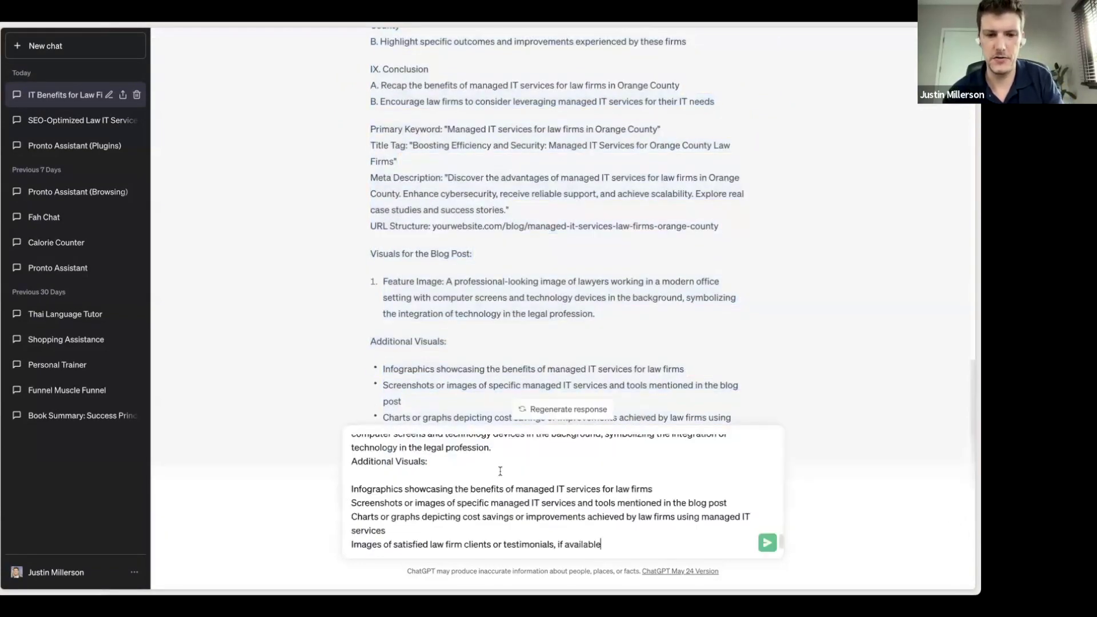
pyautogui.scroll(1, 467, 490)
pyautogui.scroll(5, 467, 490)
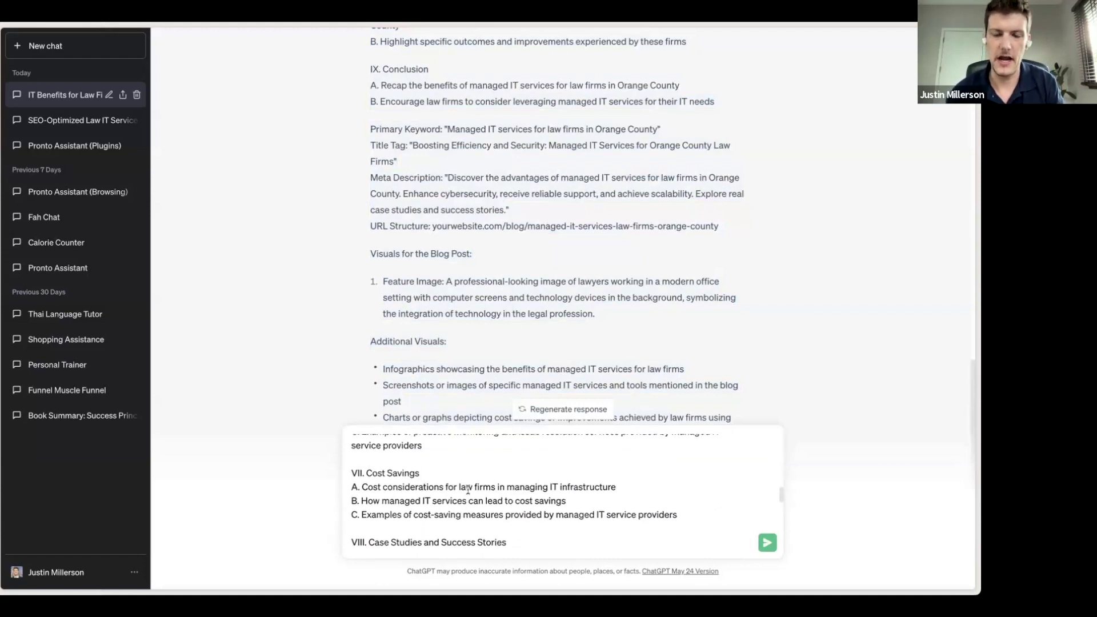
pyautogui.scroll(1, 459, 480)
pyautogui.scroll(6, 459, 480)
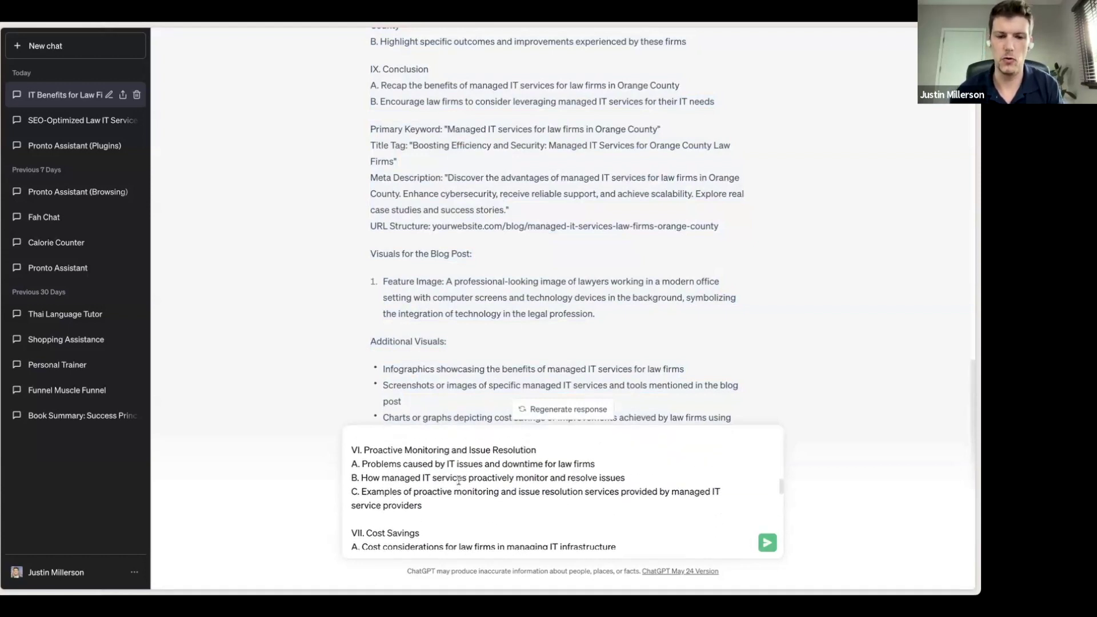
pyautogui.scroll(5, 459, 480)
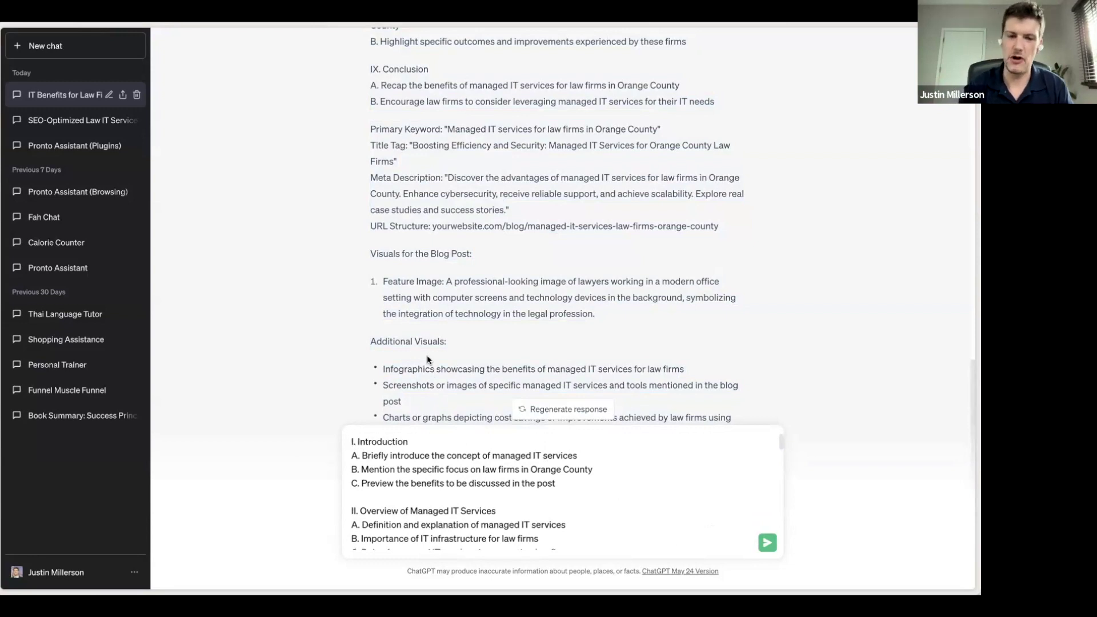
pyautogui.hotkey('shift', 'Return')
pyautogui.hotkey('shift', 'Return')
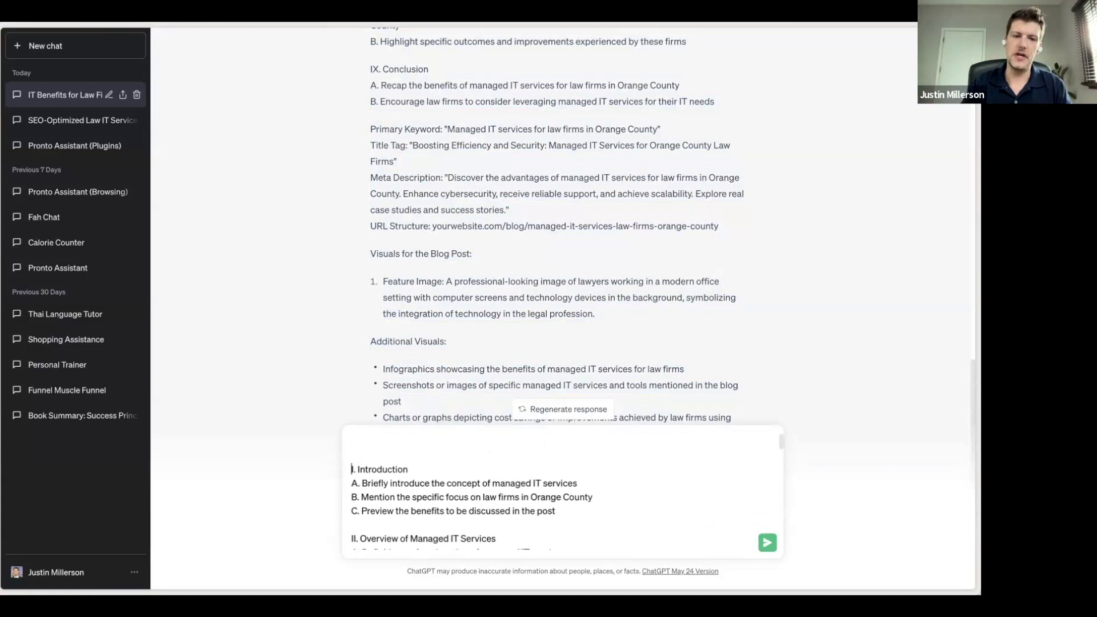
pyautogui.click(351, 441)
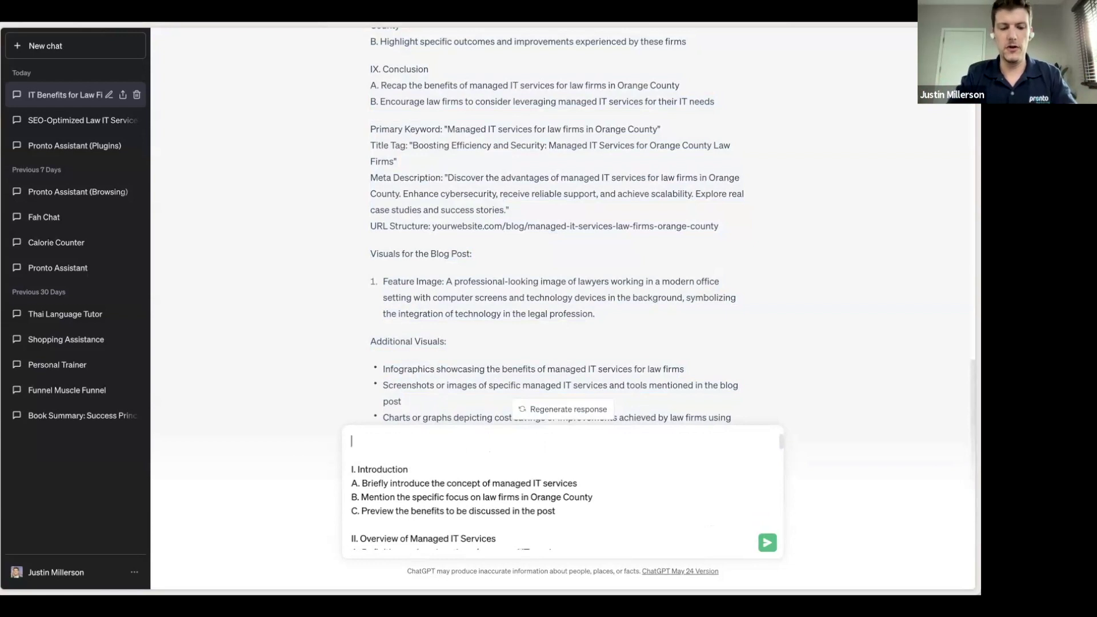
# Send 'Based on this outline, please write a first draft for the blog.' to ChatGPT.
pyautogui.write('Ba')
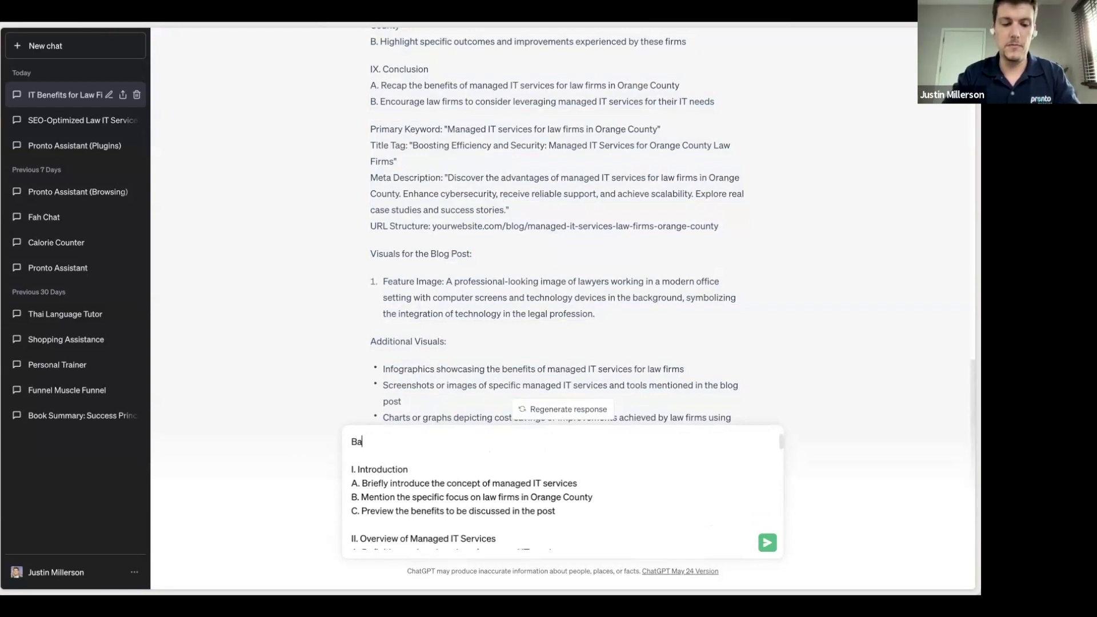
pyautogui.write('sed on ')
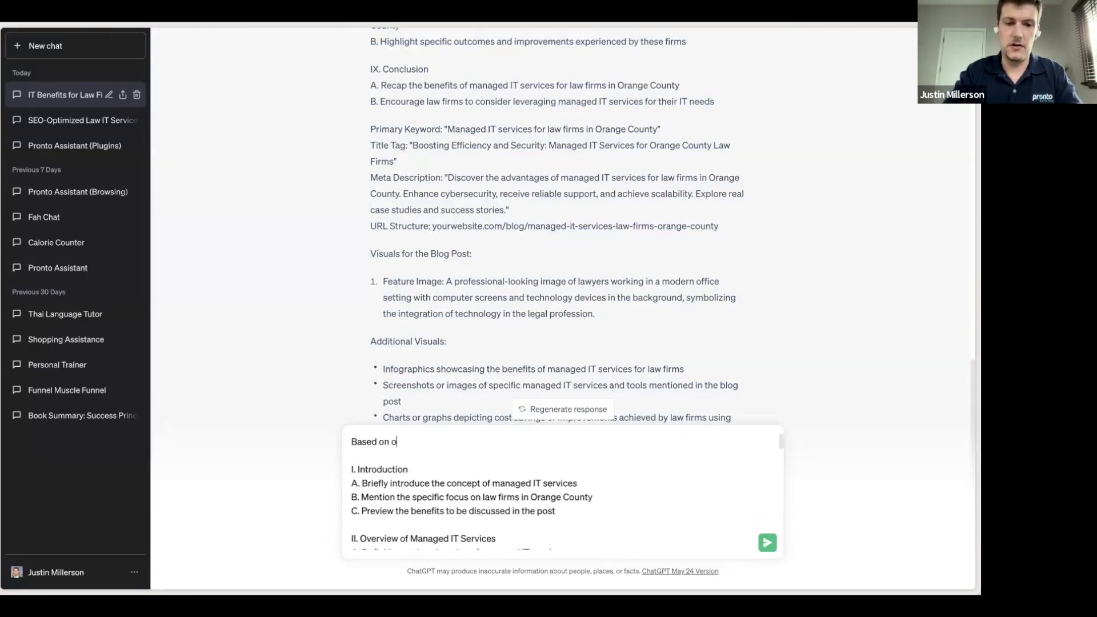
pyautogui.write('on')
pyautogui.press('BackSpace')
pyautogui.press('BackSpace')
pyautogui.write('this ')
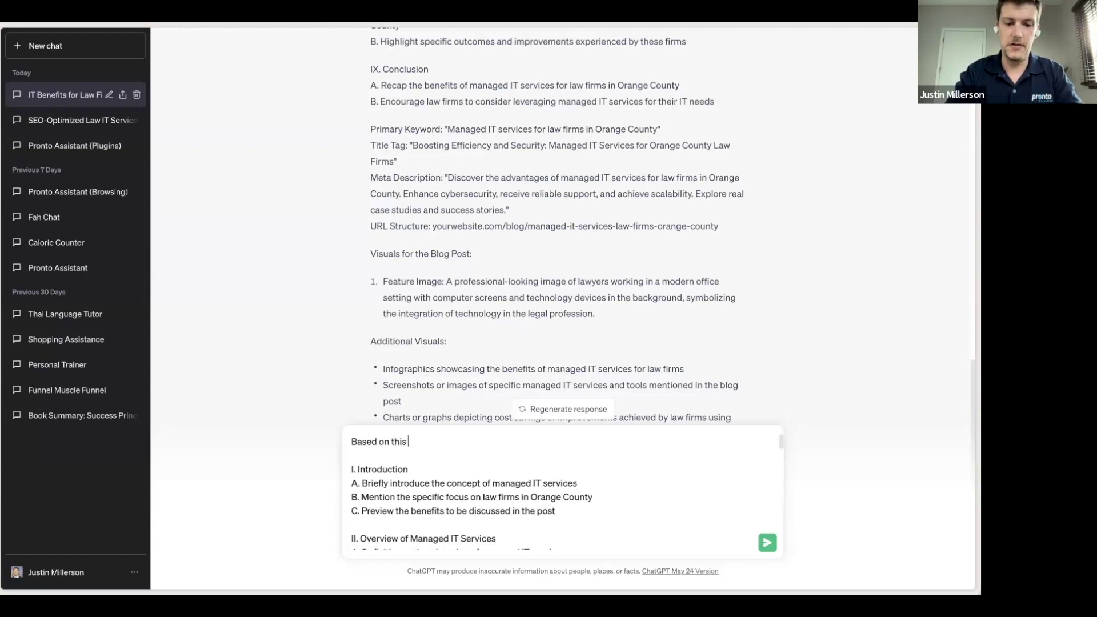
pyautogui.write('outline, please')
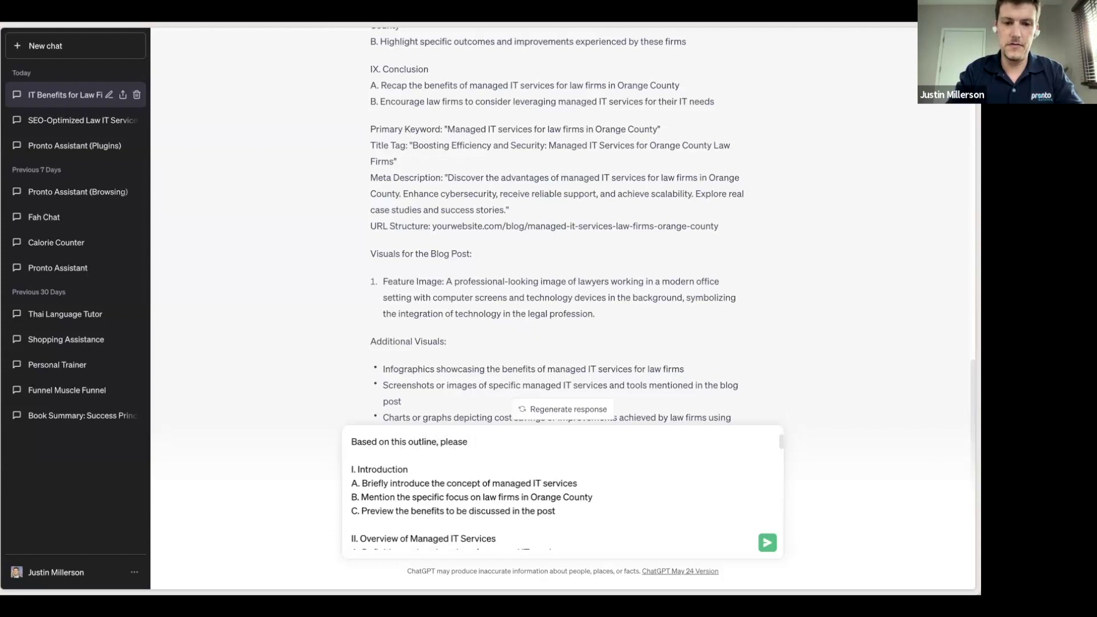
pyautogui.write('rwrite a')
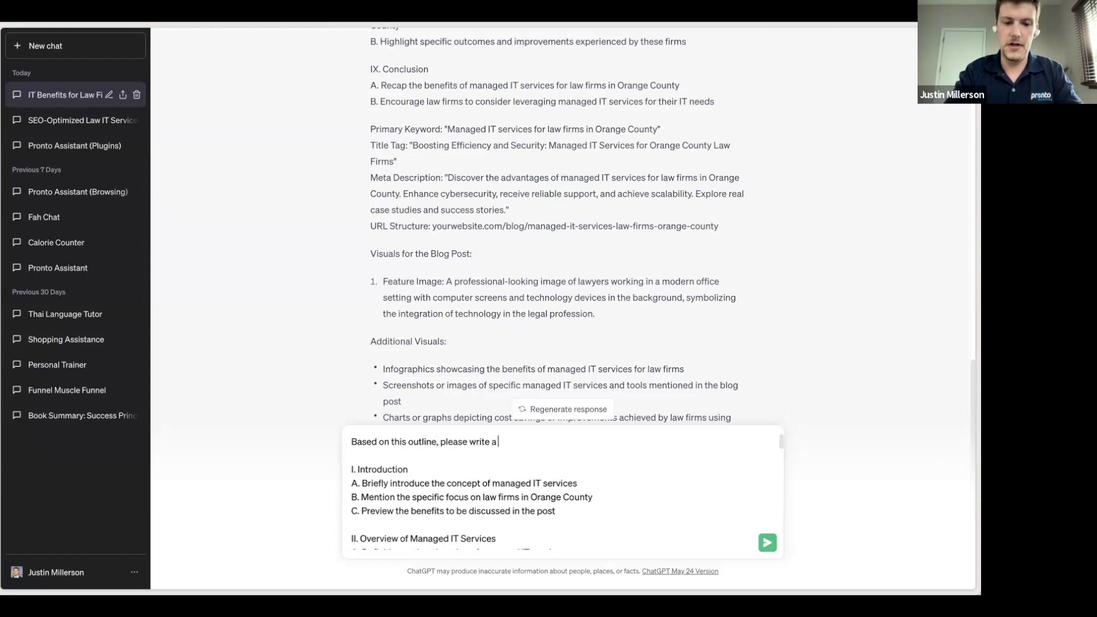
pyautogui.write(' first ')
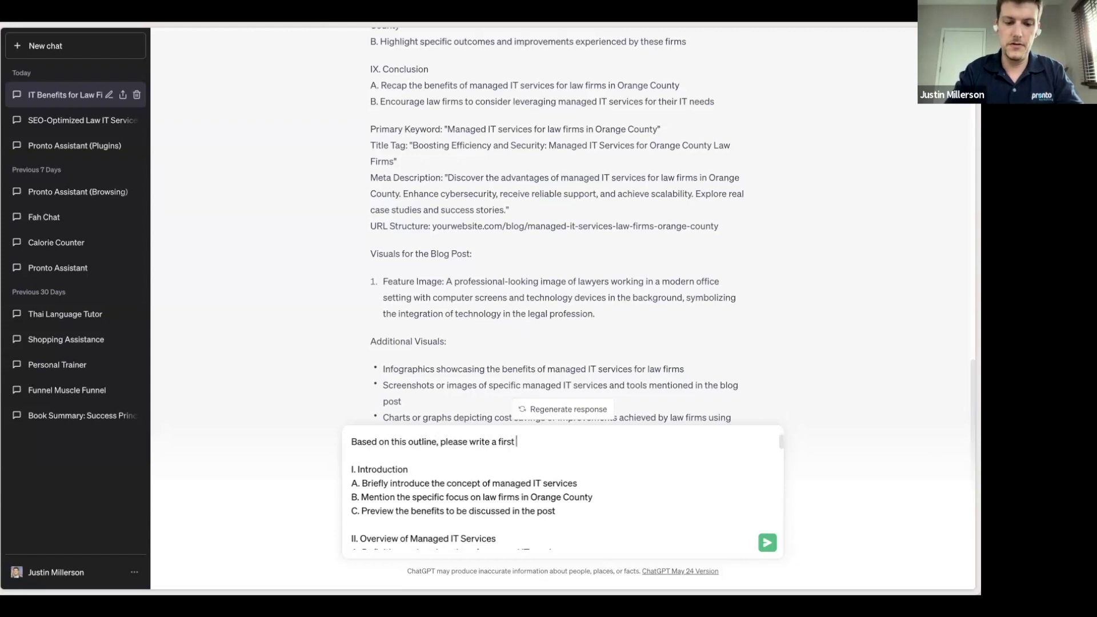
pyautogui.write('draft ')
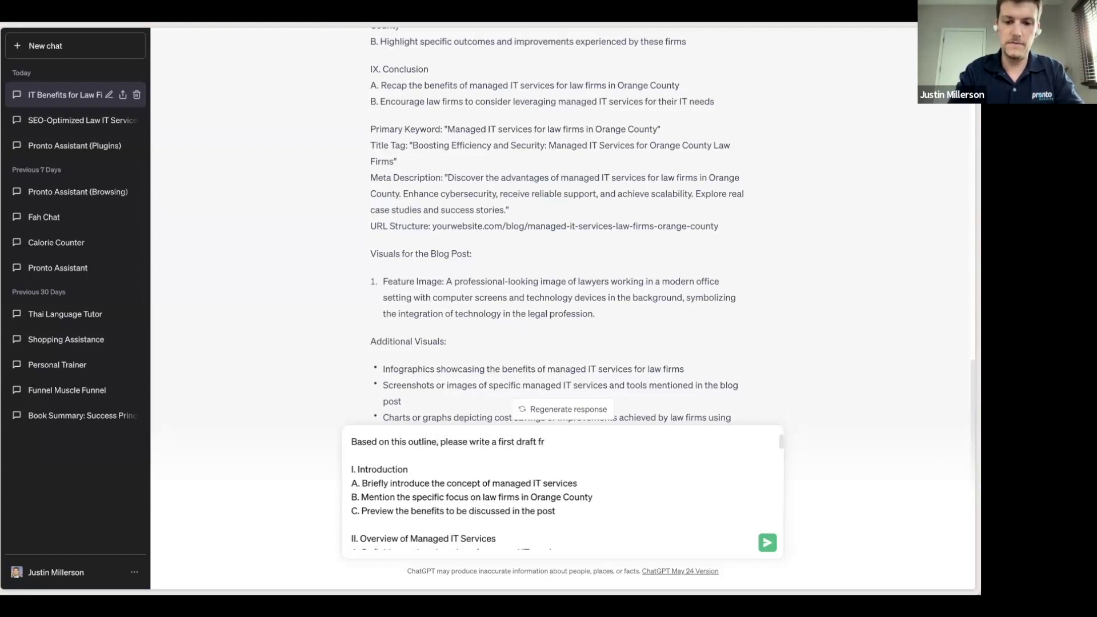
pyautogui.write('for the blog')
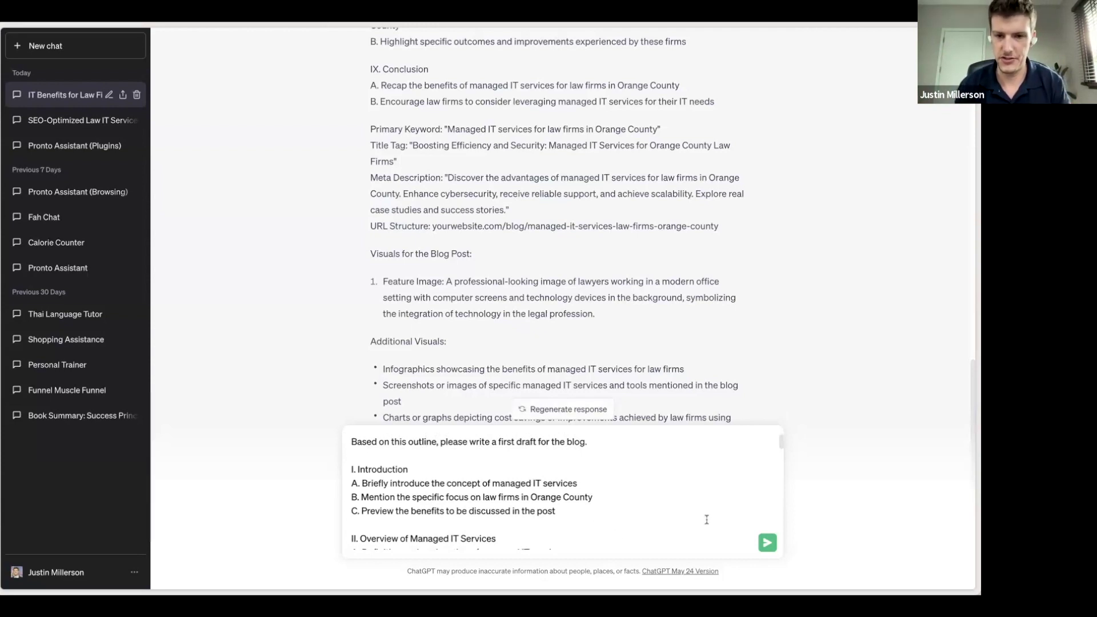
pyautogui.click(768, 544)
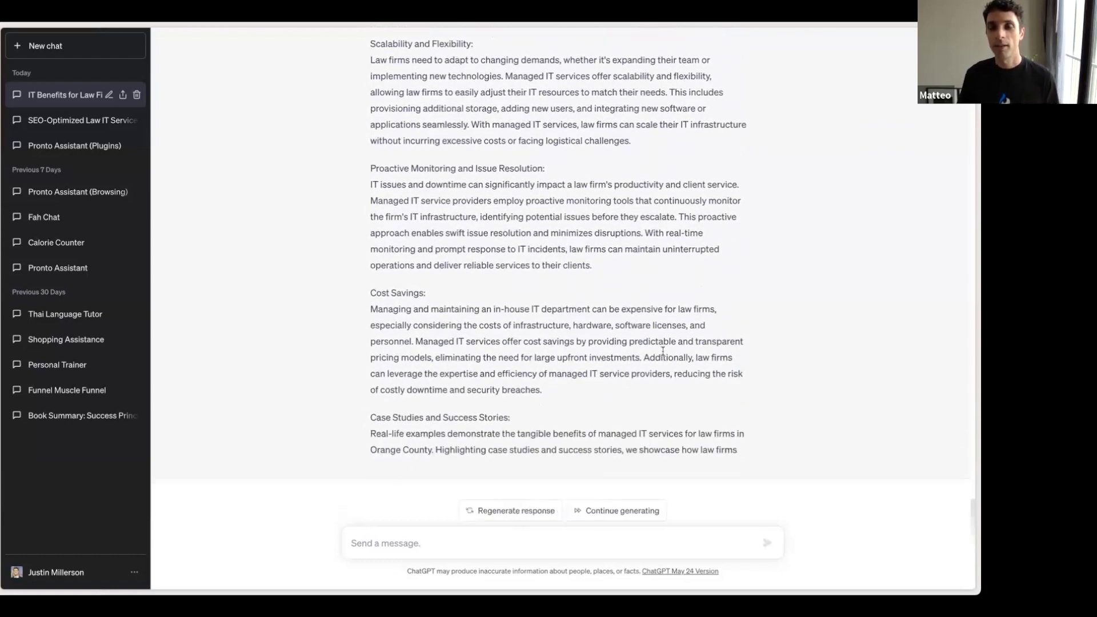
# Continue generating the blog draft, then scroll back up to its title and meta description.
pyautogui.click(612, 512)
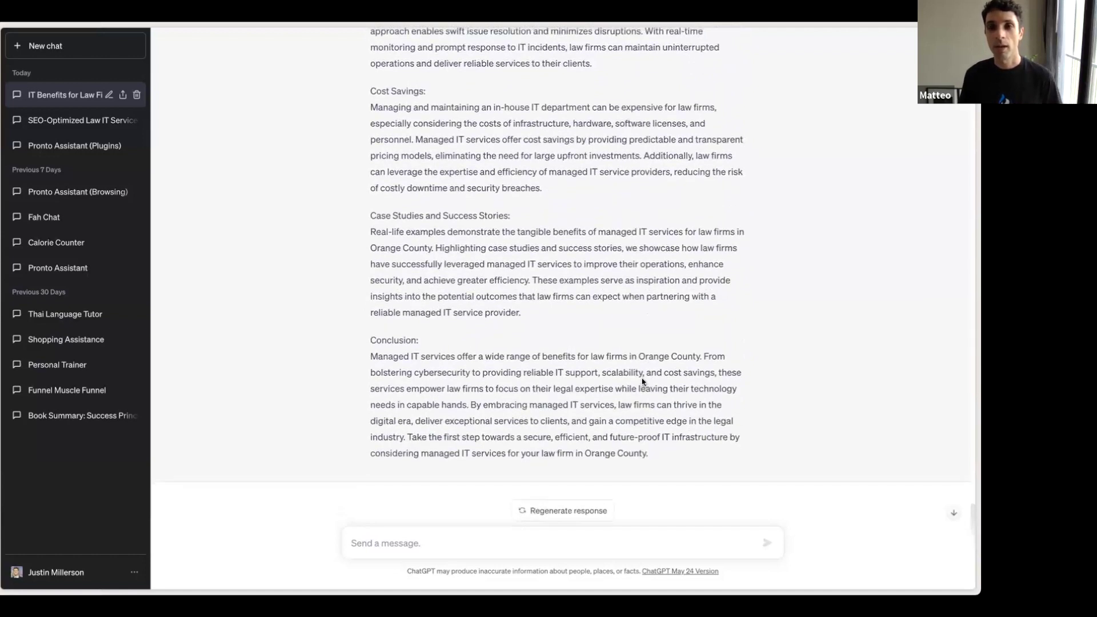
pyautogui.scroll(5, 642, 379)
pyautogui.scroll(4, 643, 382)
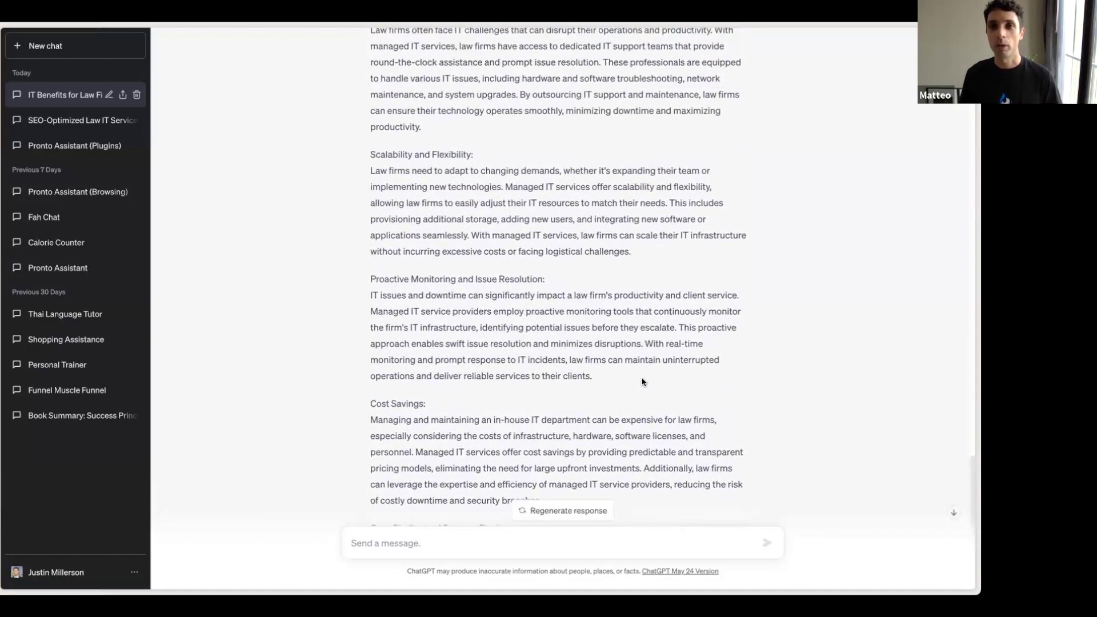
pyautogui.scroll(5, 642, 379)
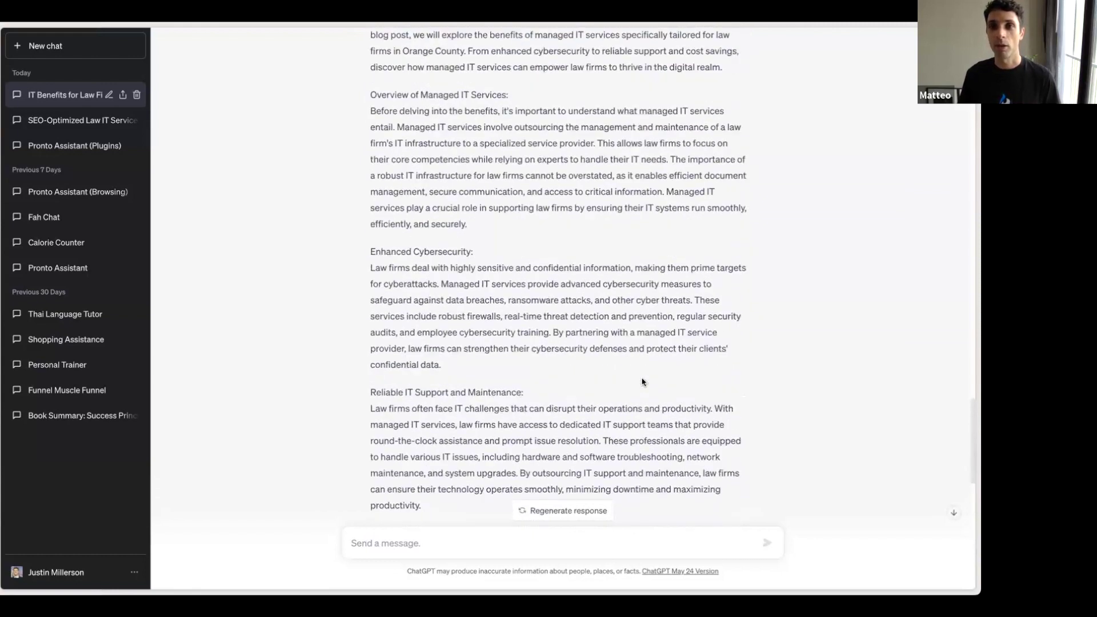
pyautogui.scroll(1, 643, 378)
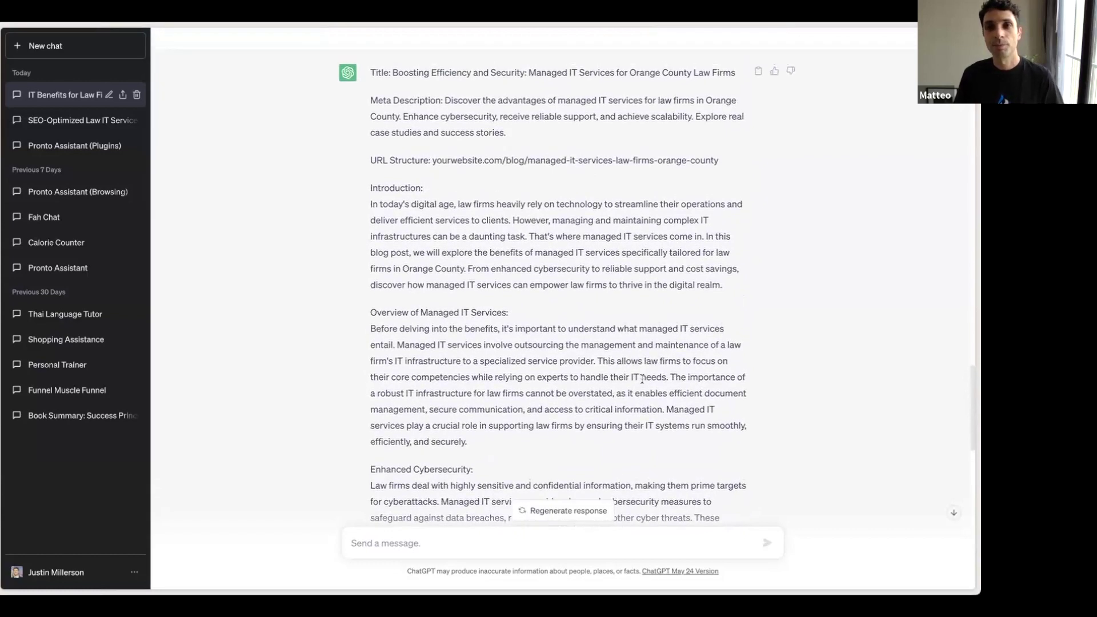
pyautogui.scroll(1, 643, 380)
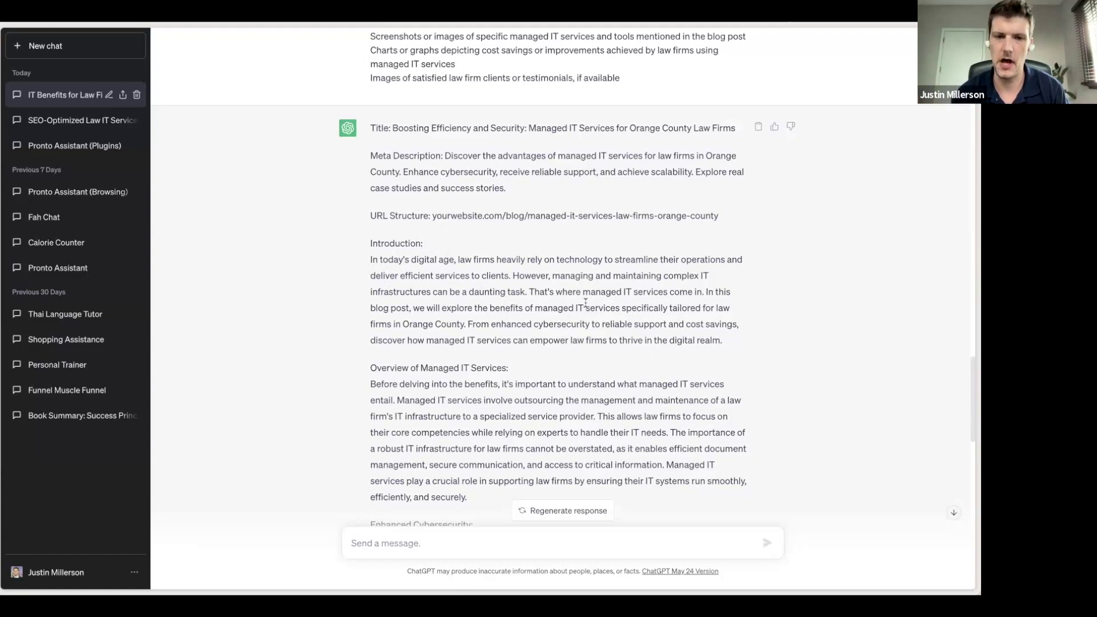
pyautogui.scroll(-1, 586, 302)
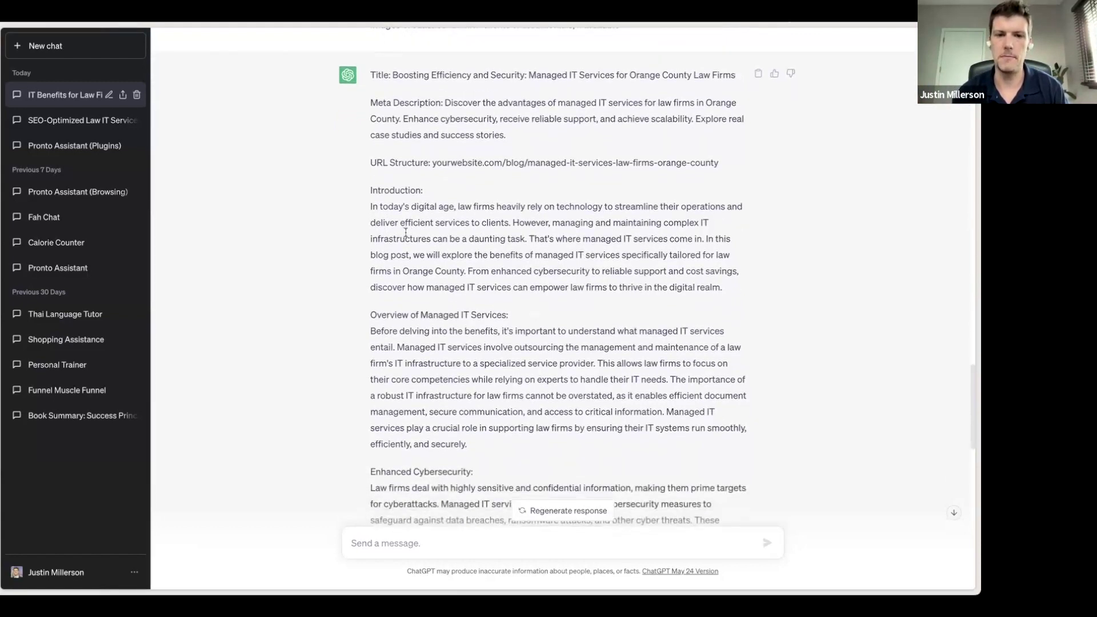
pyautogui.moveTo(369, 208); pyautogui.dragTo(467, 240)
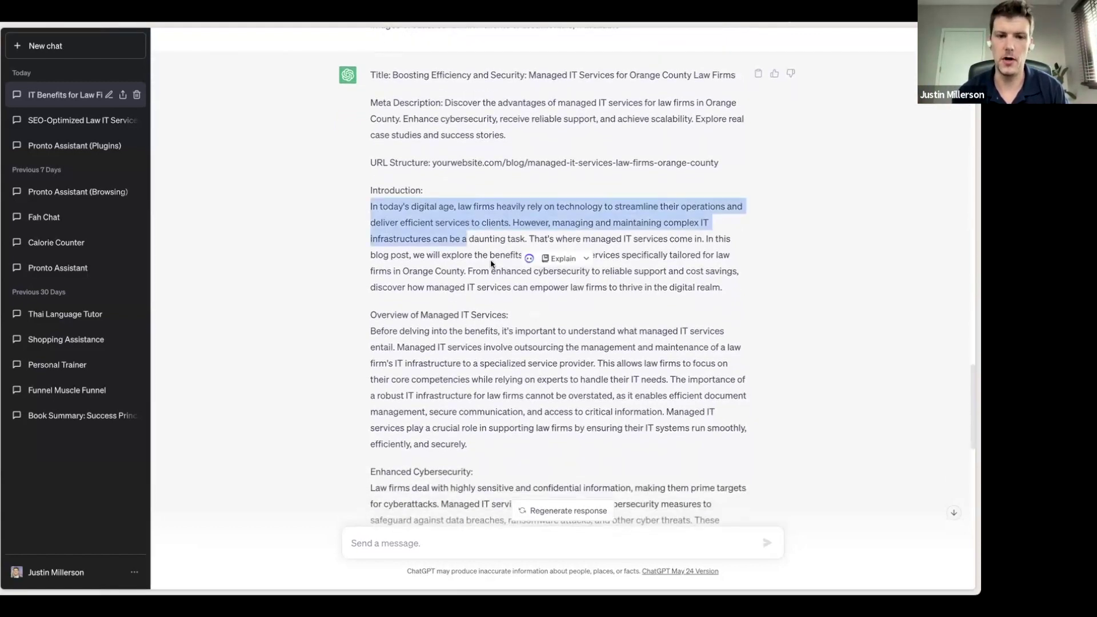
pyautogui.click(475, 306)
pyautogui.scroll(-9, 454, 340)
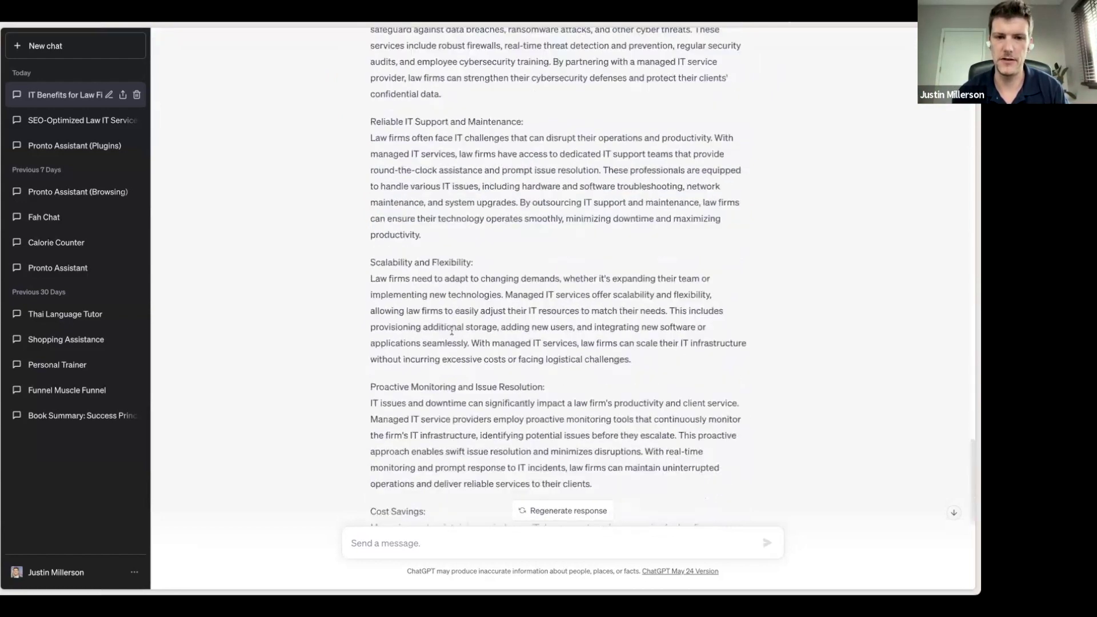
pyautogui.scroll(-8, 451, 330)
pyautogui.scroll(4, 475, 317)
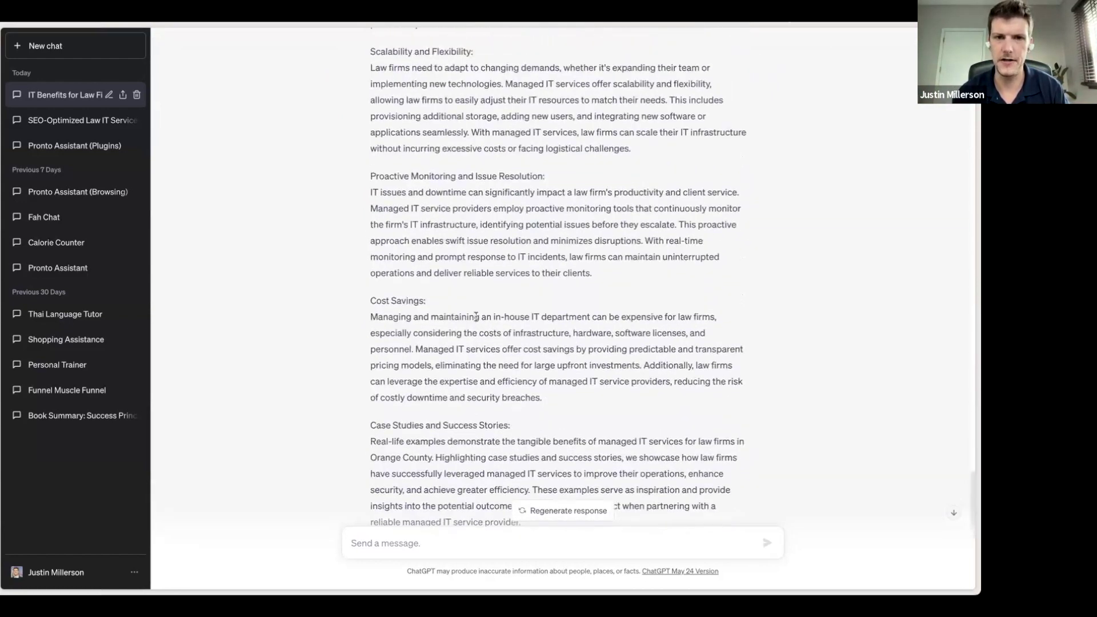
pyautogui.scroll(10, 476, 317)
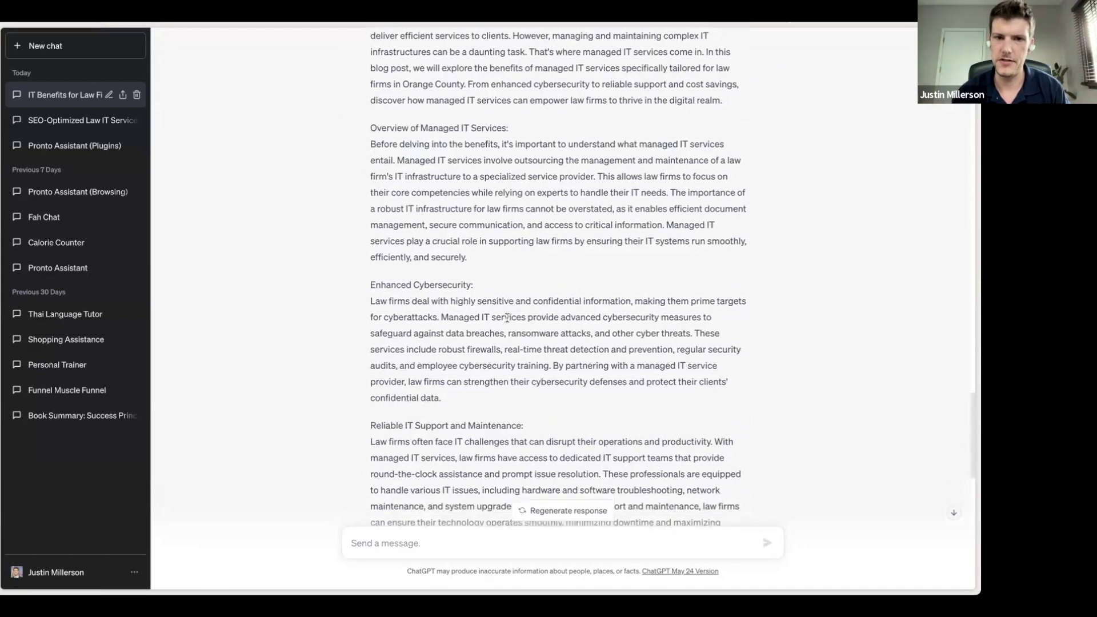
pyautogui.scroll(-1, 507, 318)
pyautogui.scroll(-9, 515, 295)
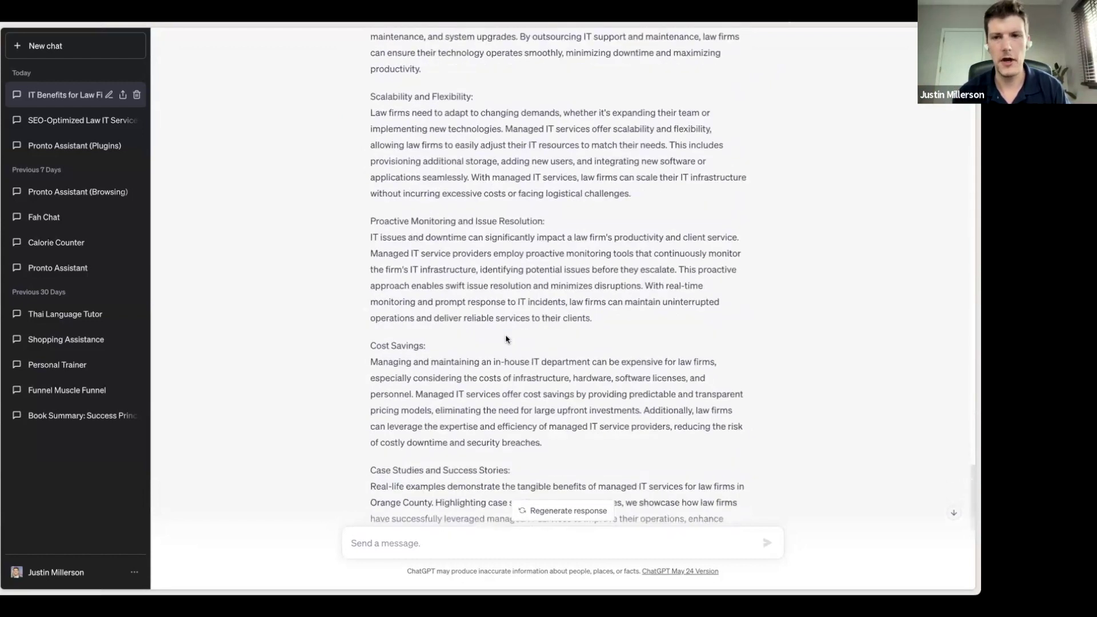
pyautogui.scroll(1, 538, 326)
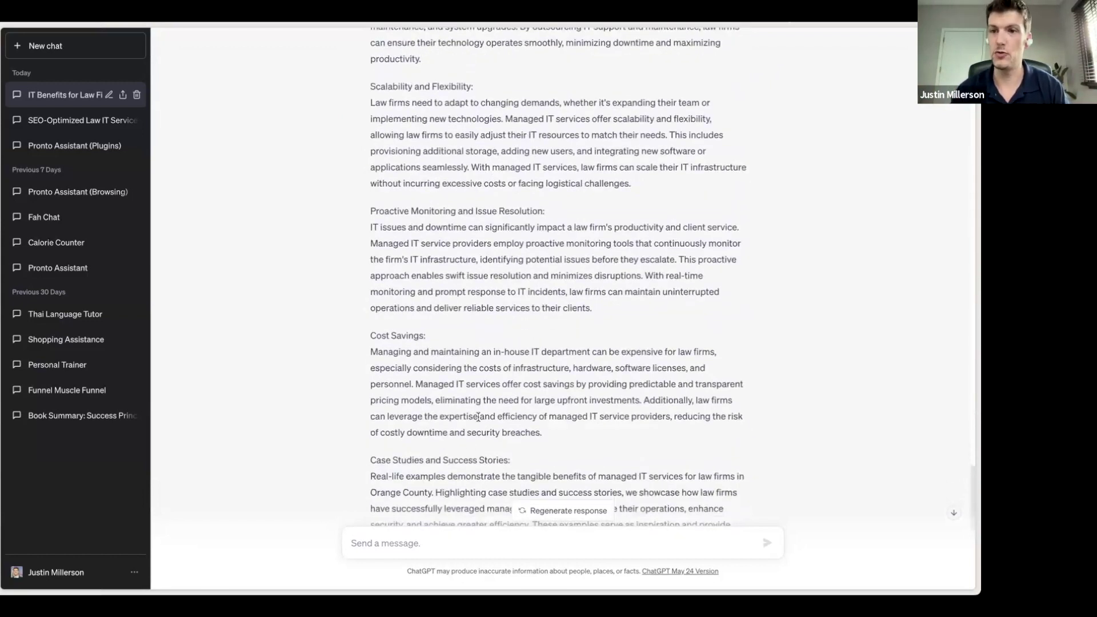
pyautogui.scroll(-1, 469, 427)
pyautogui.scroll(-5, 468, 426)
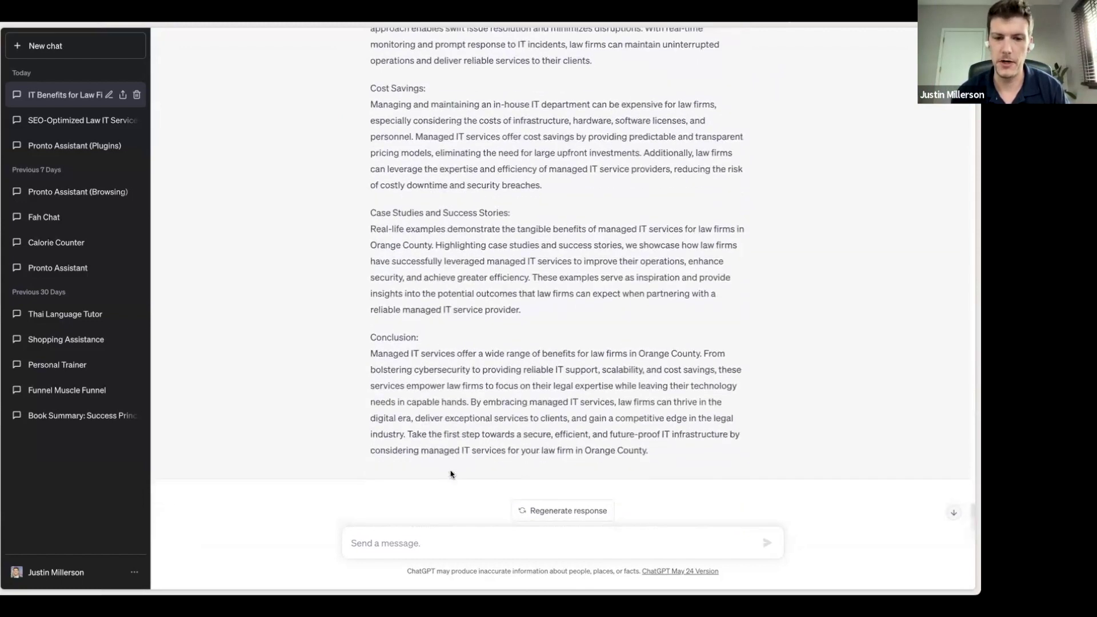
pyautogui.click(458, 539)
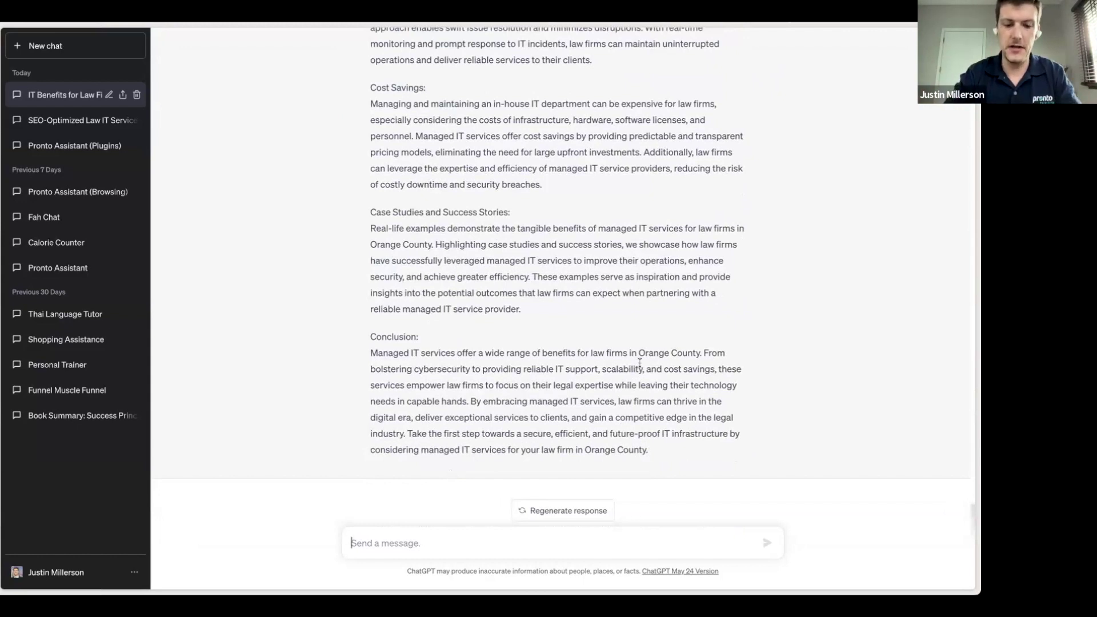
# Write feedback that the draft is too robotic, asking for a conversational focus on law-firm benefits and a shorter version.
pyautogui.write('This is ')
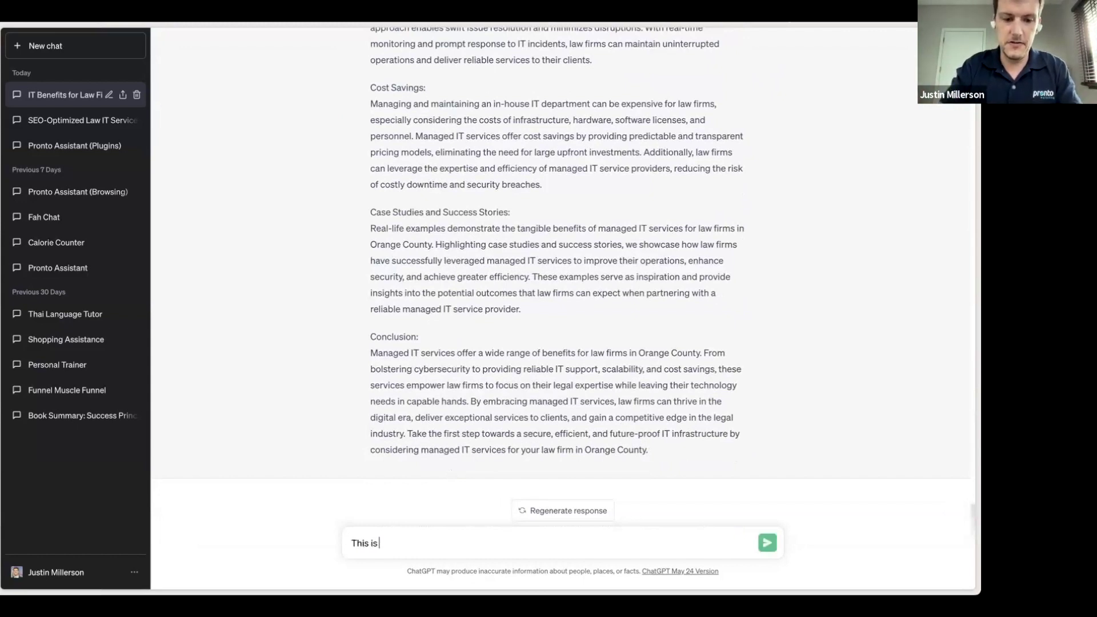
pyautogui.write('a good firs')
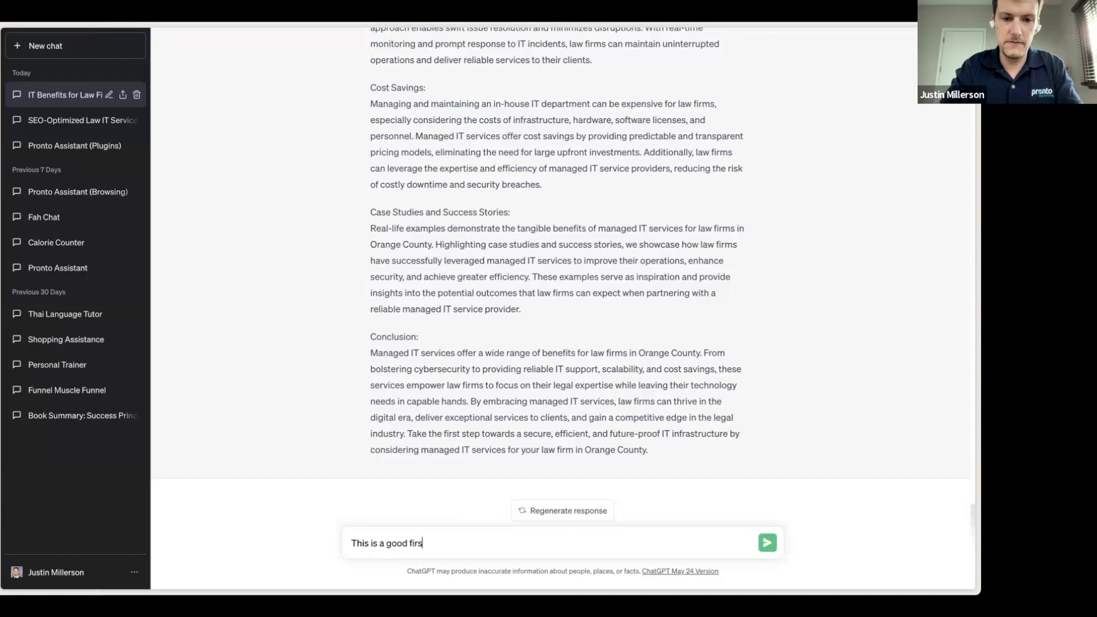
pyautogui.write('t draft')
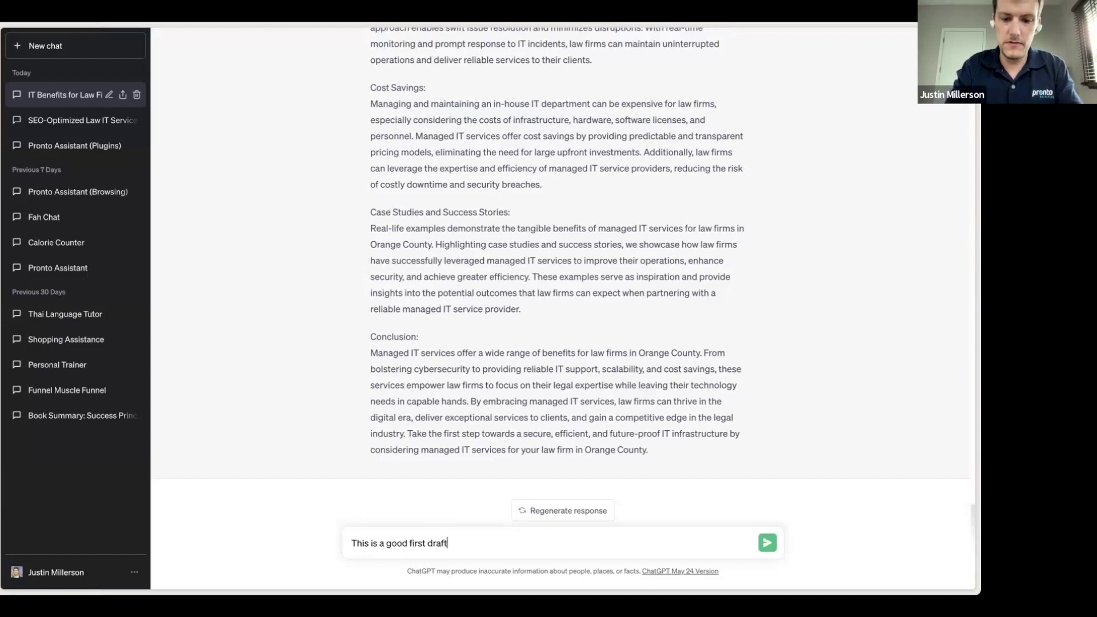
pyautogui.write(', but it')
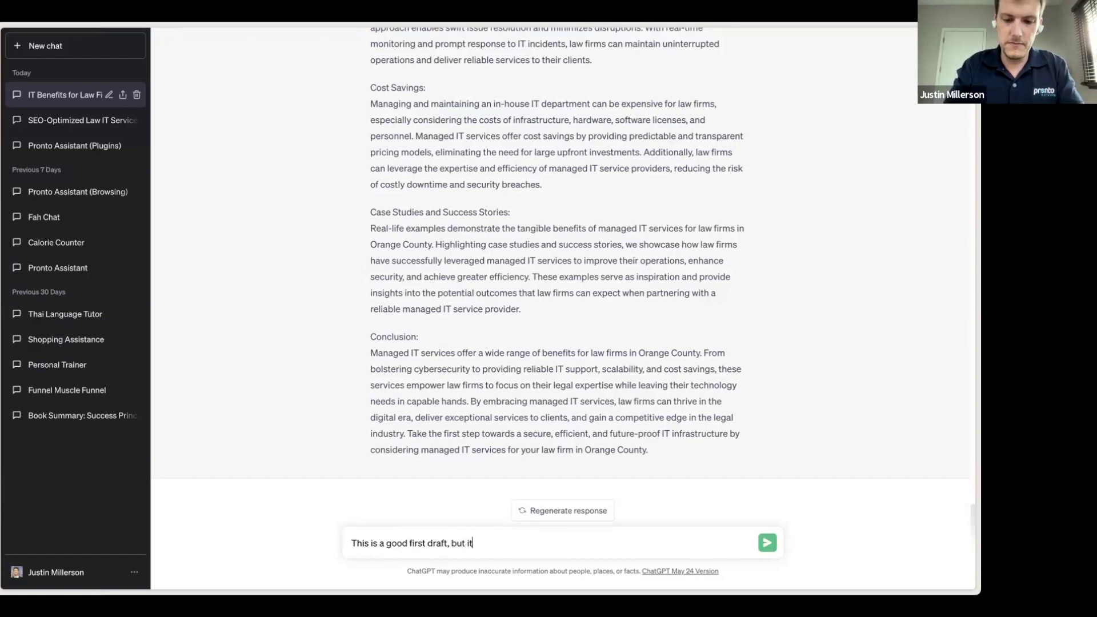
pyautogui.write("'s too ")
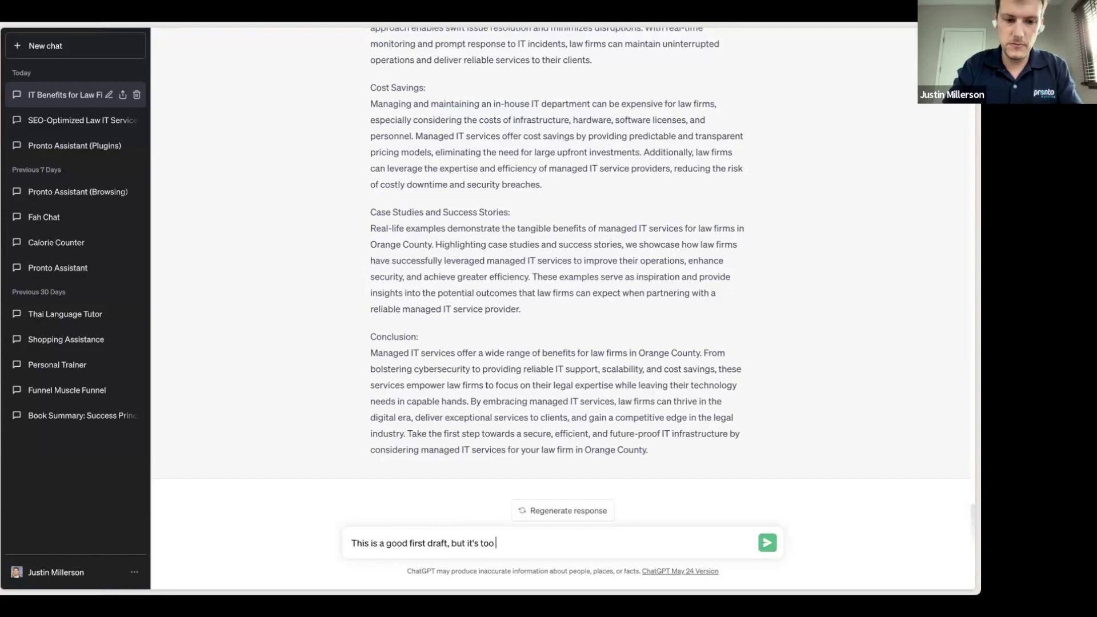
pyautogui.write('robot')
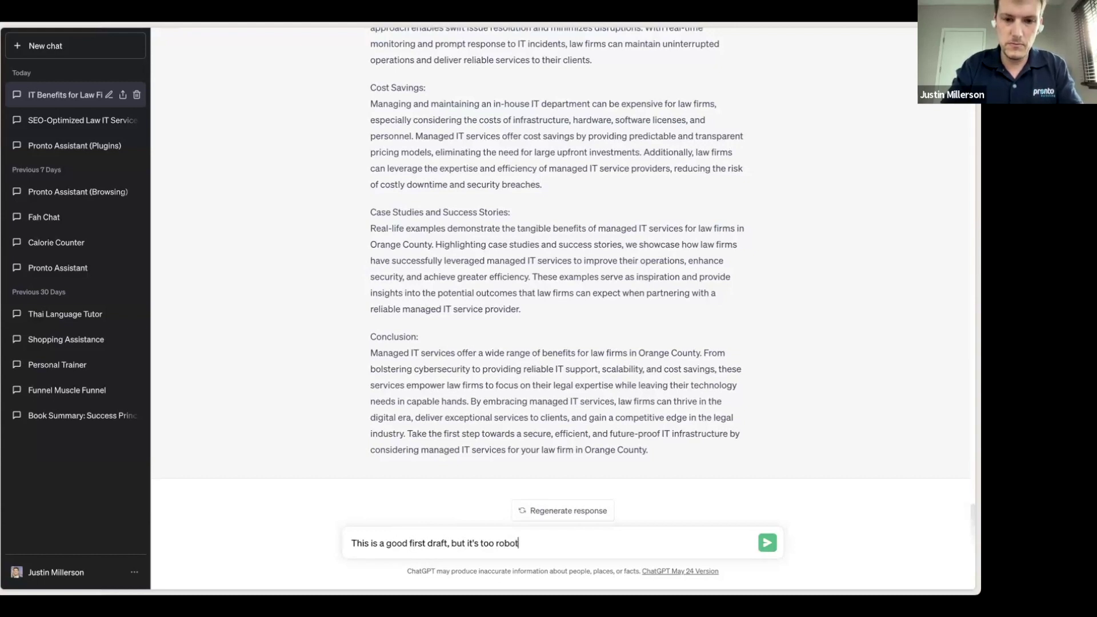
pyautogui.write('ic -sounding ')
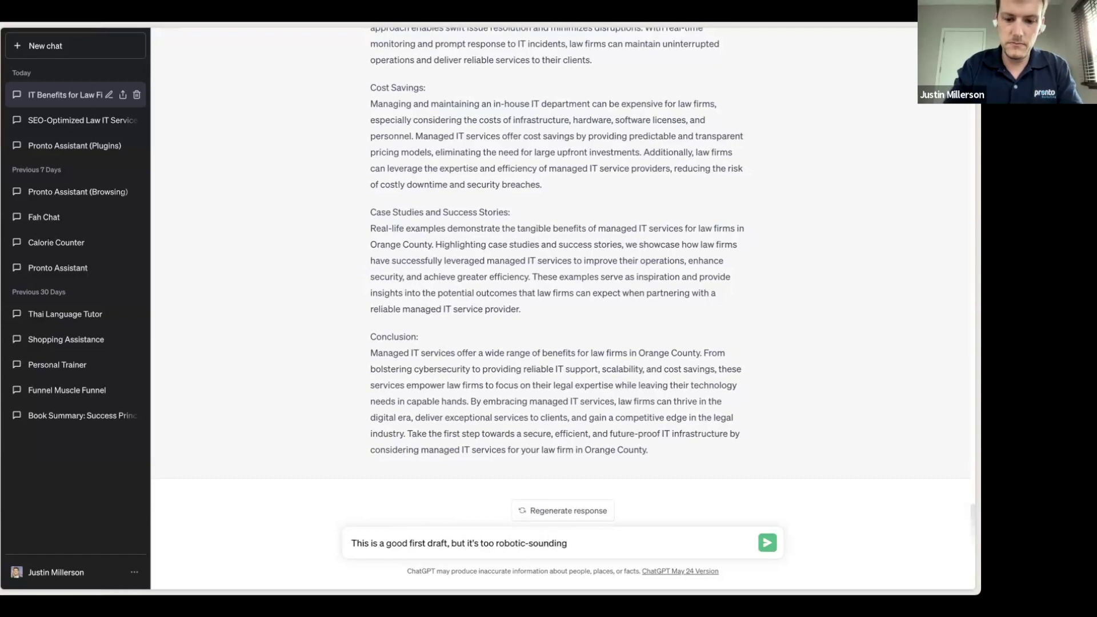
pyautogui.write('. Please ma')
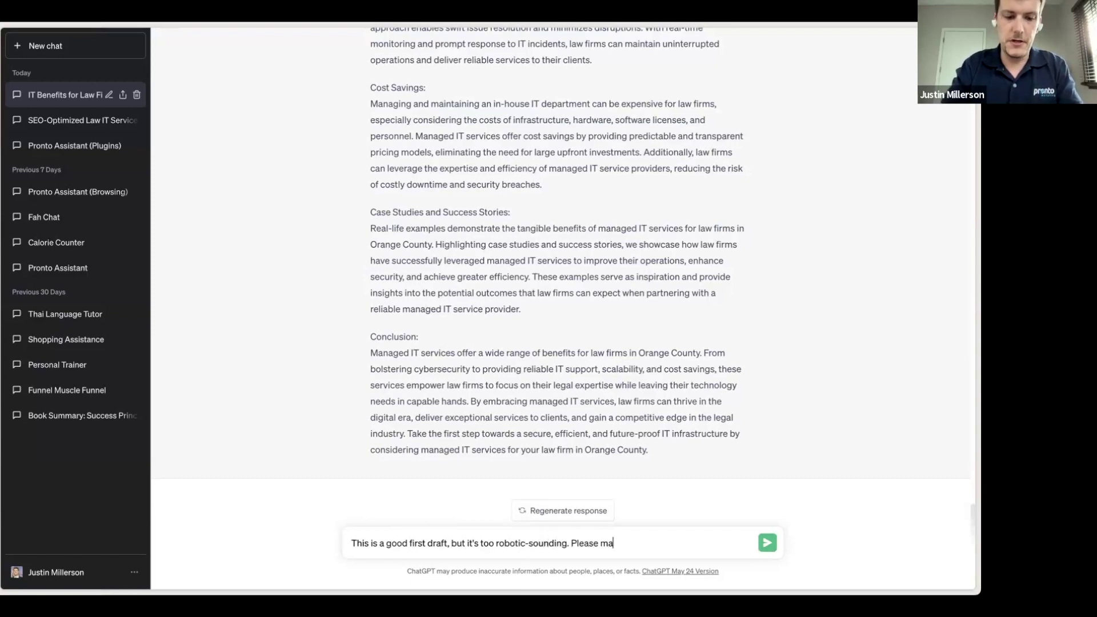
pyautogui.write('ke more co')
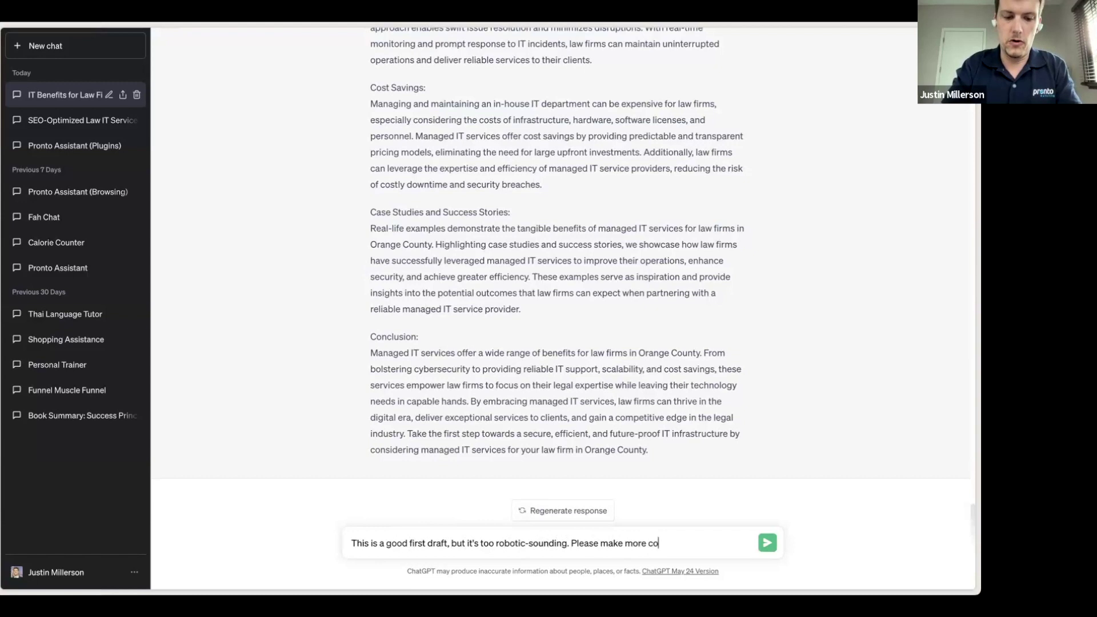
pyautogui.write('nversationa')
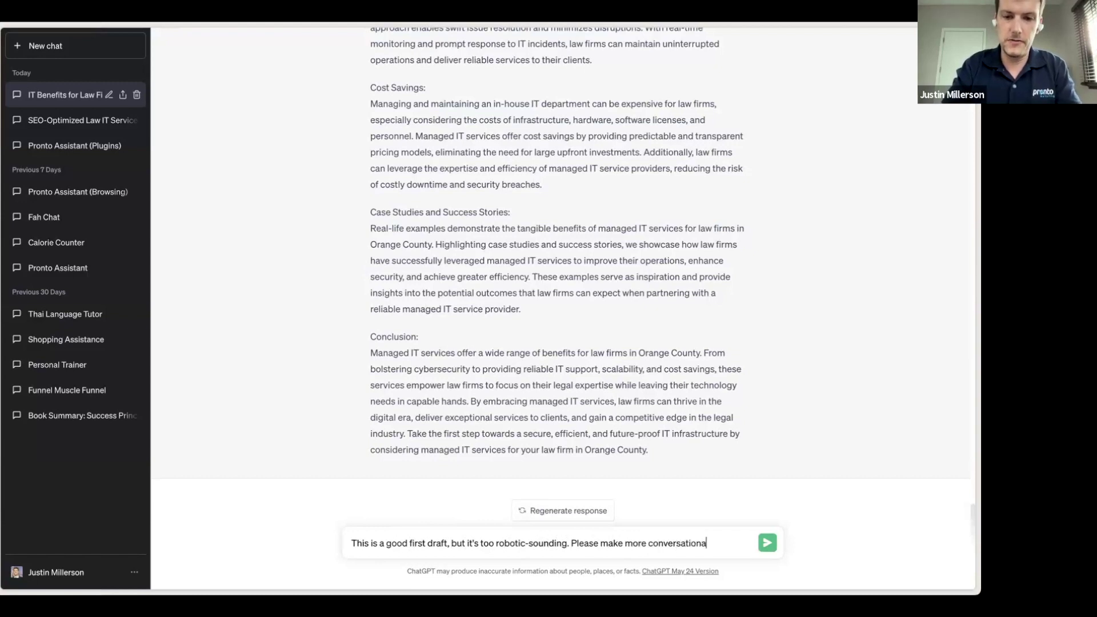
pyautogui.write('l ')
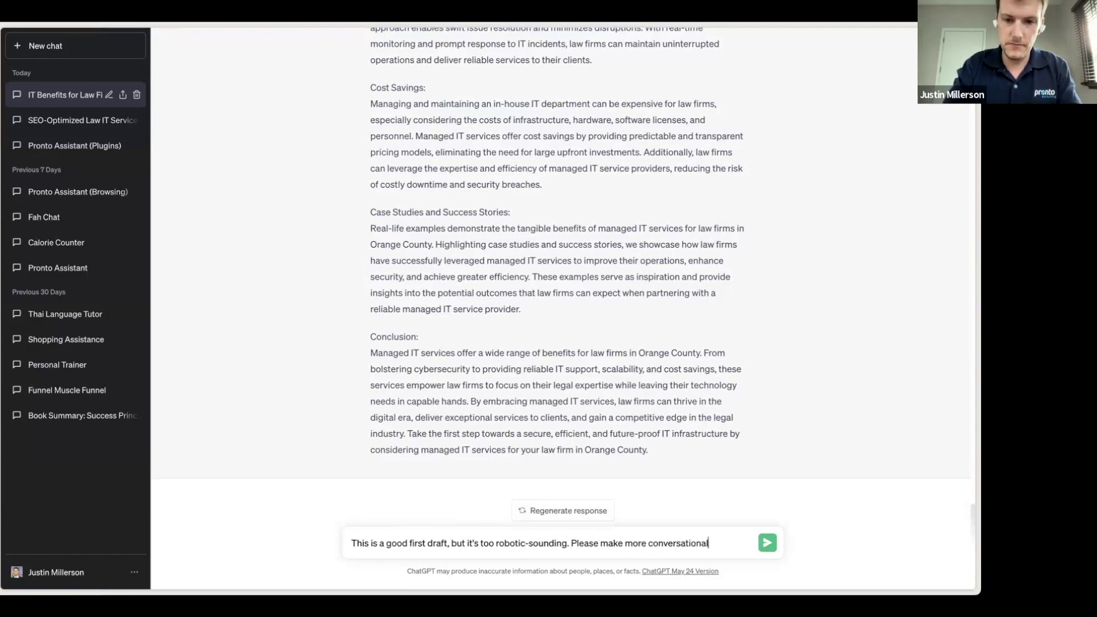
pyautogui.write(', and real')
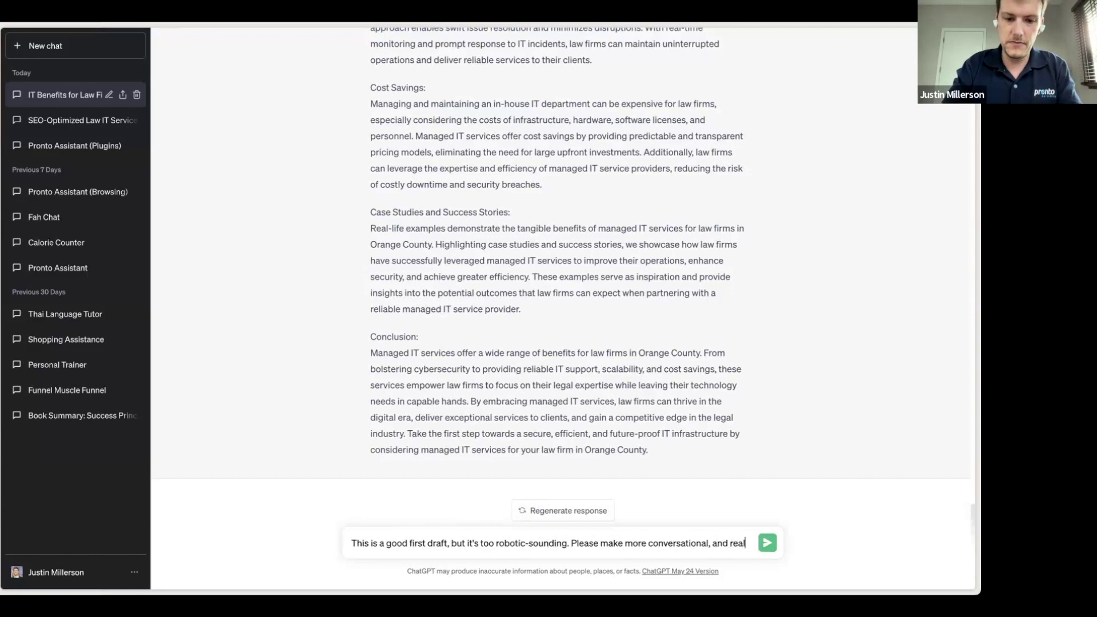
pyautogui.write('ly focu')
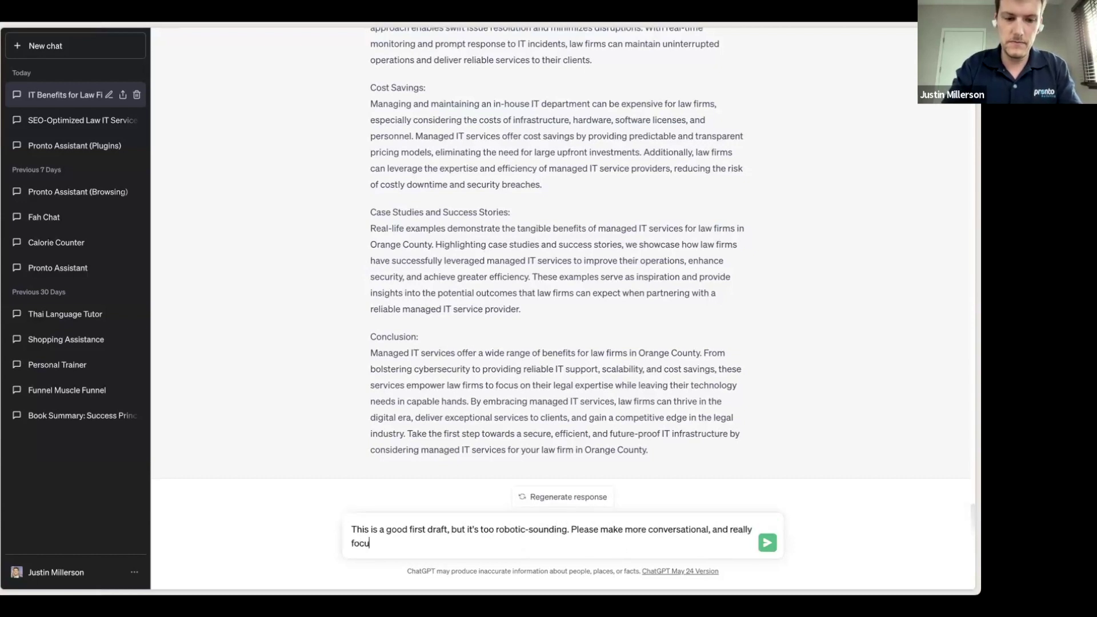
pyautogui.write('s on the')
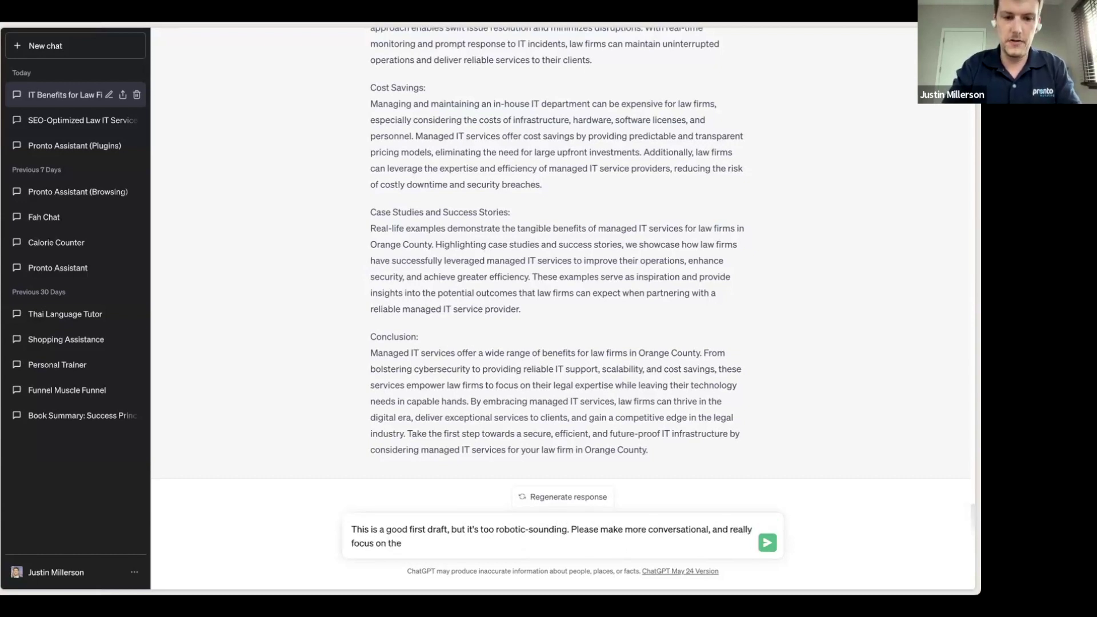
pyautogui.write(' uniq')
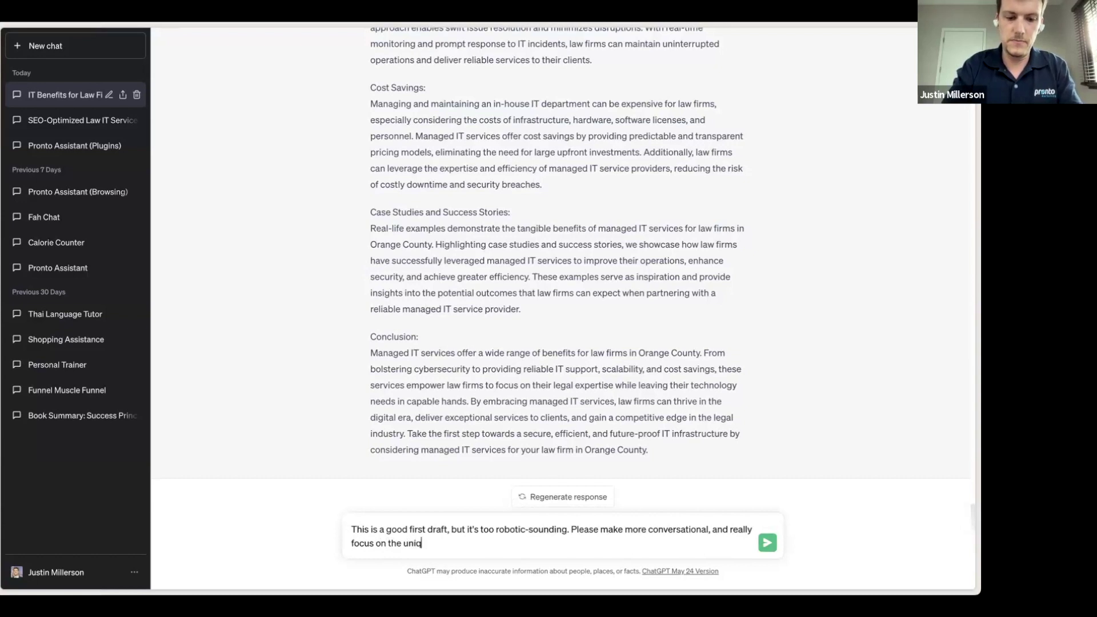
pyautogui.write('ue benfi')
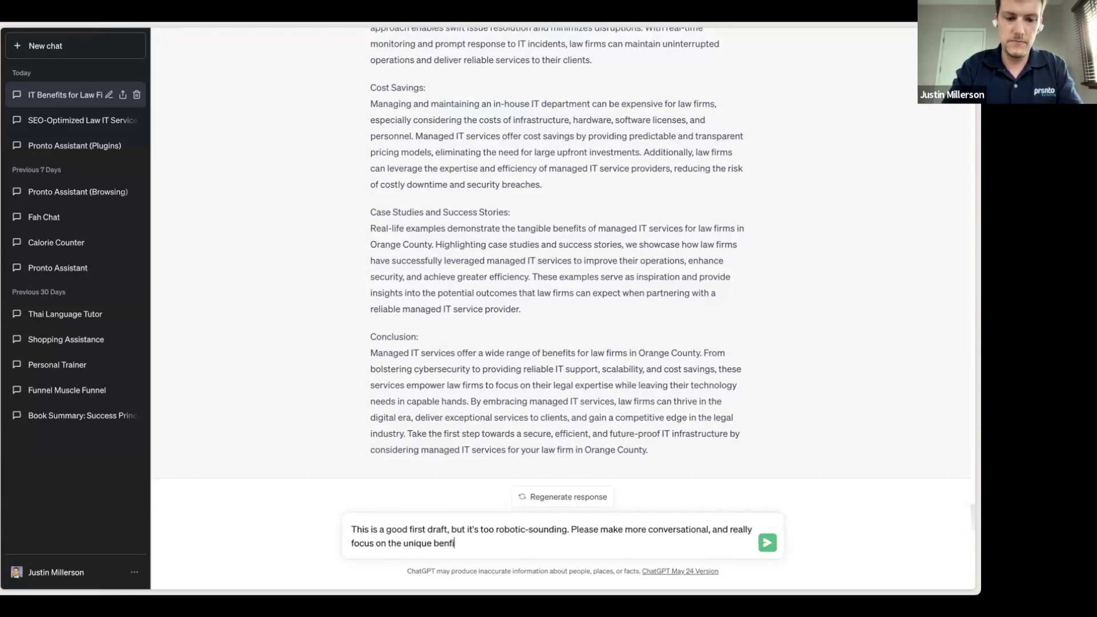
pyautogui.write('ts for law firms')
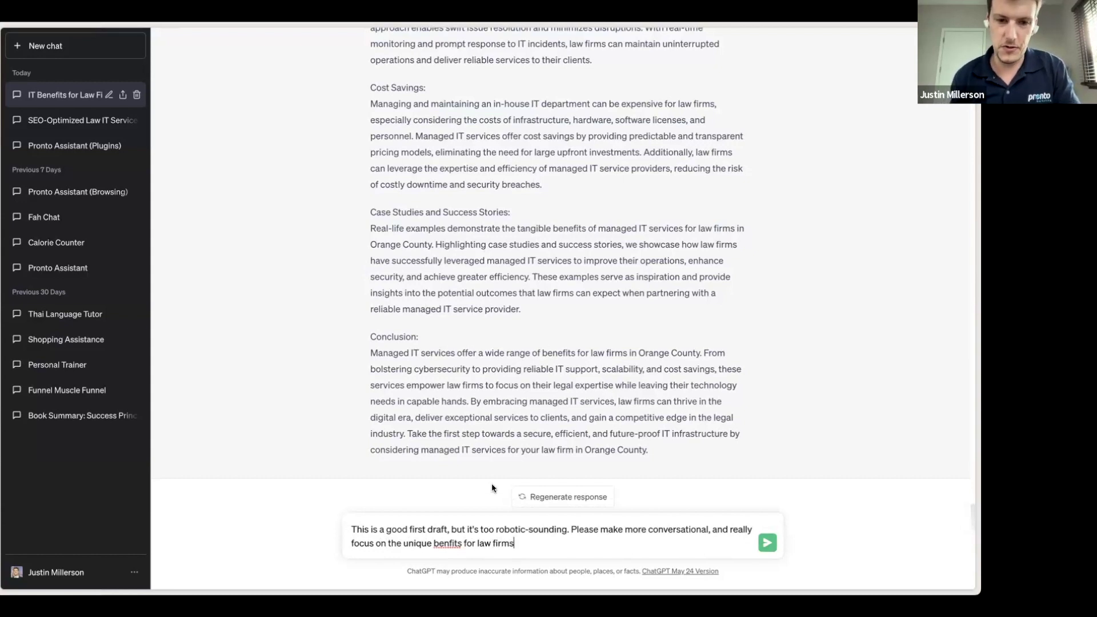
pyautogui.rightClick(451, 544)
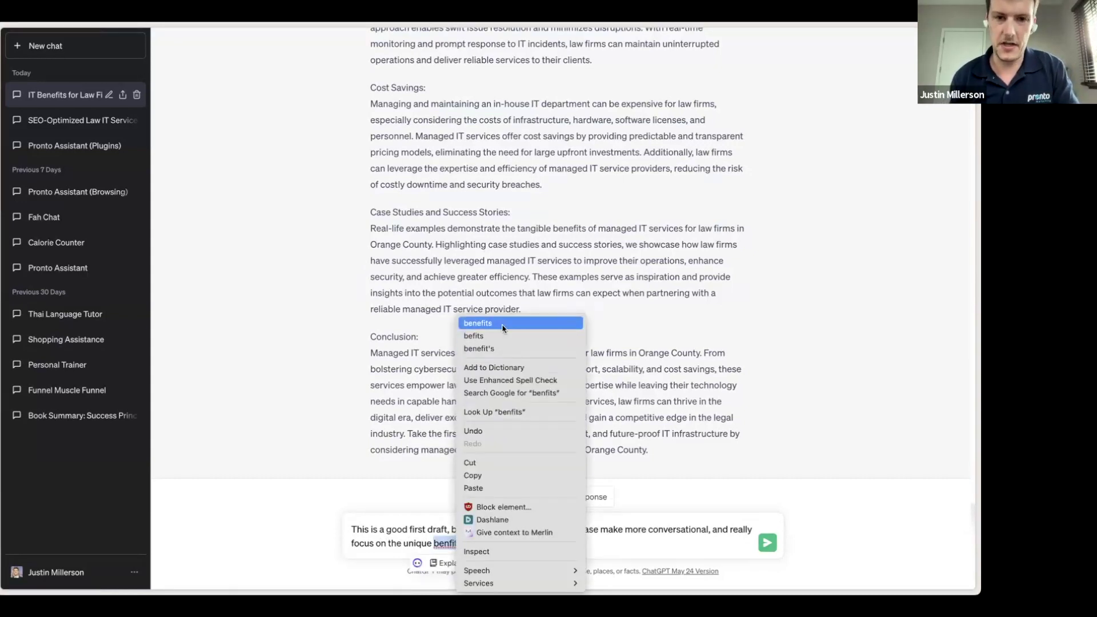
pyautogui.click(514, 324)
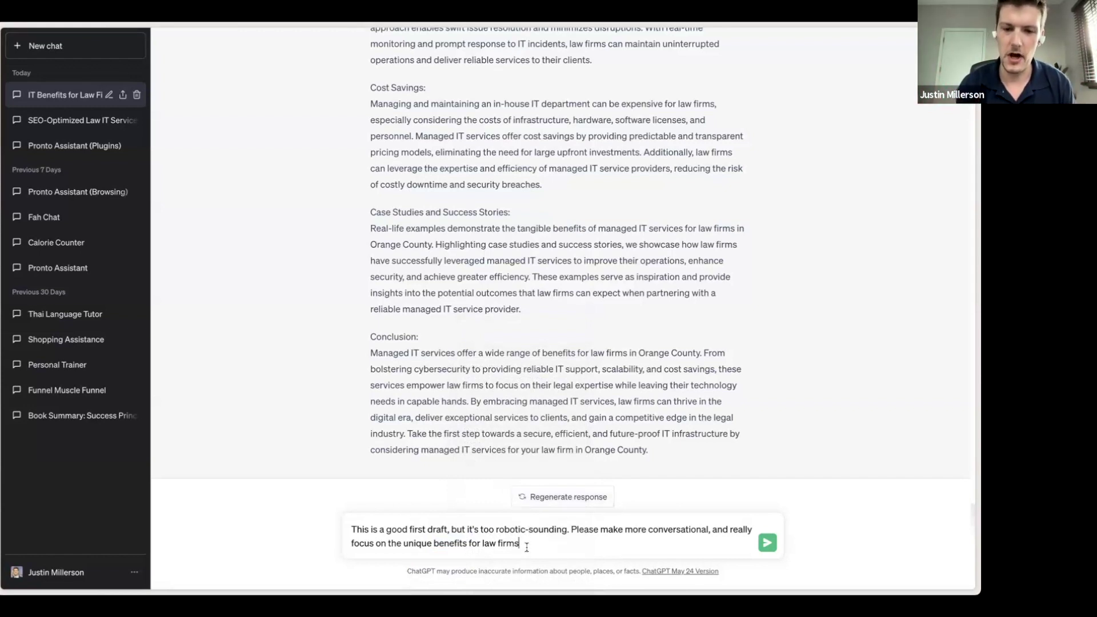
pyautogui.write('. ')
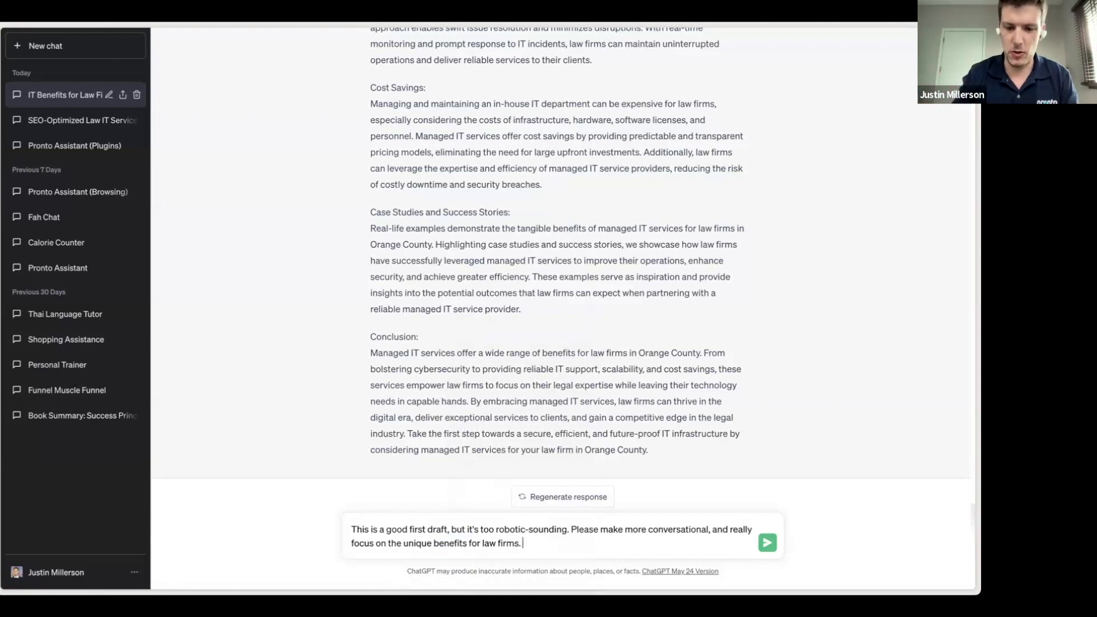
pyautogui.write('Thi')
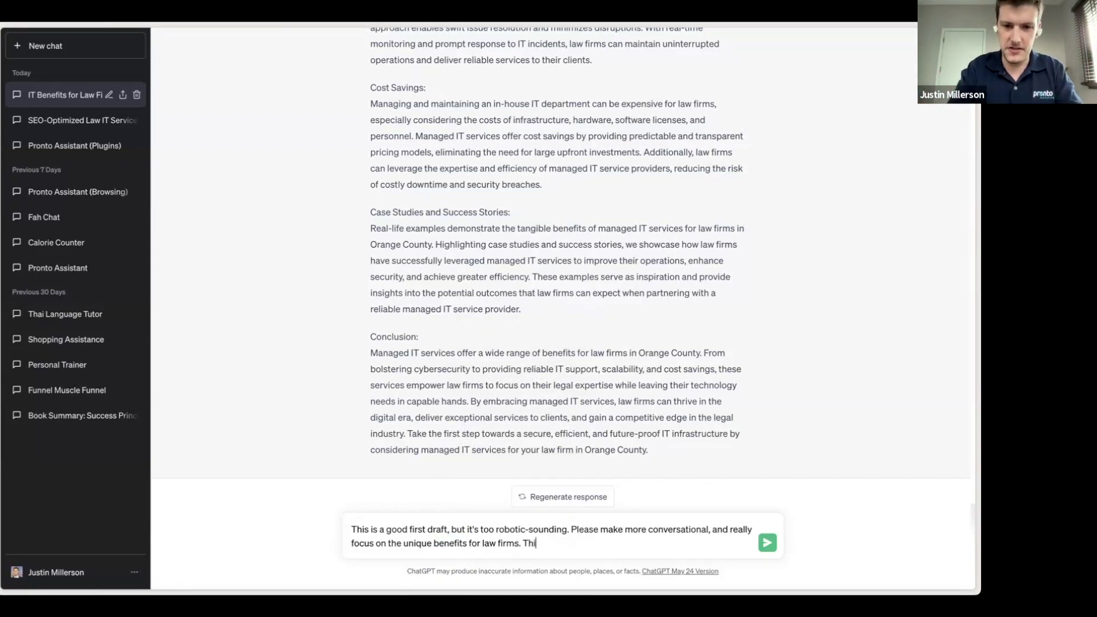
pyautogui.write('s is t')
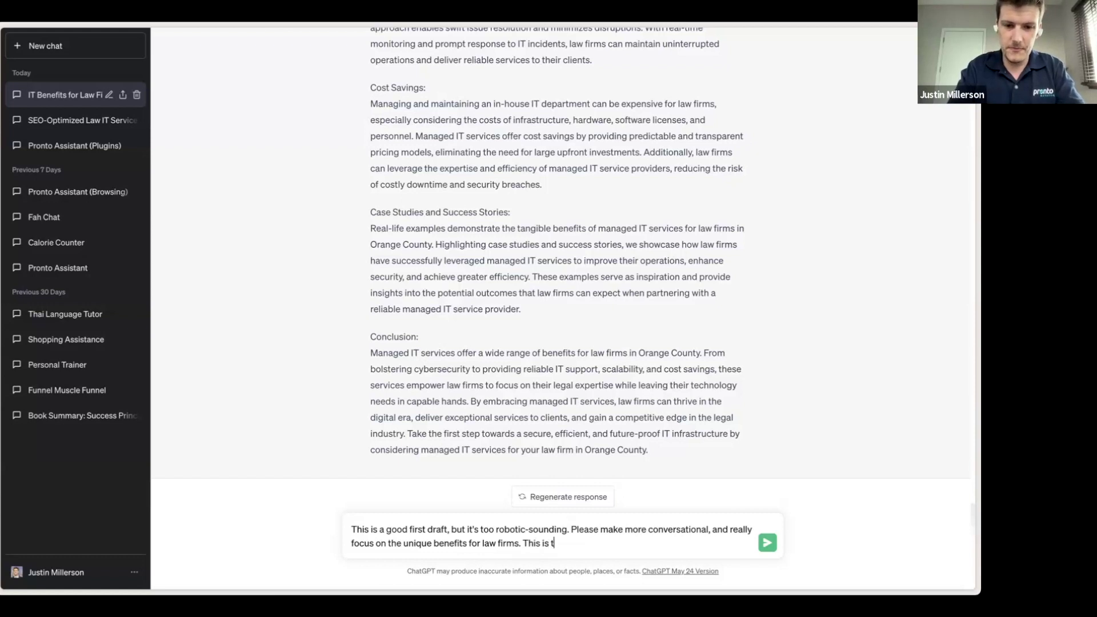
pyautogui.write('oo long , ')
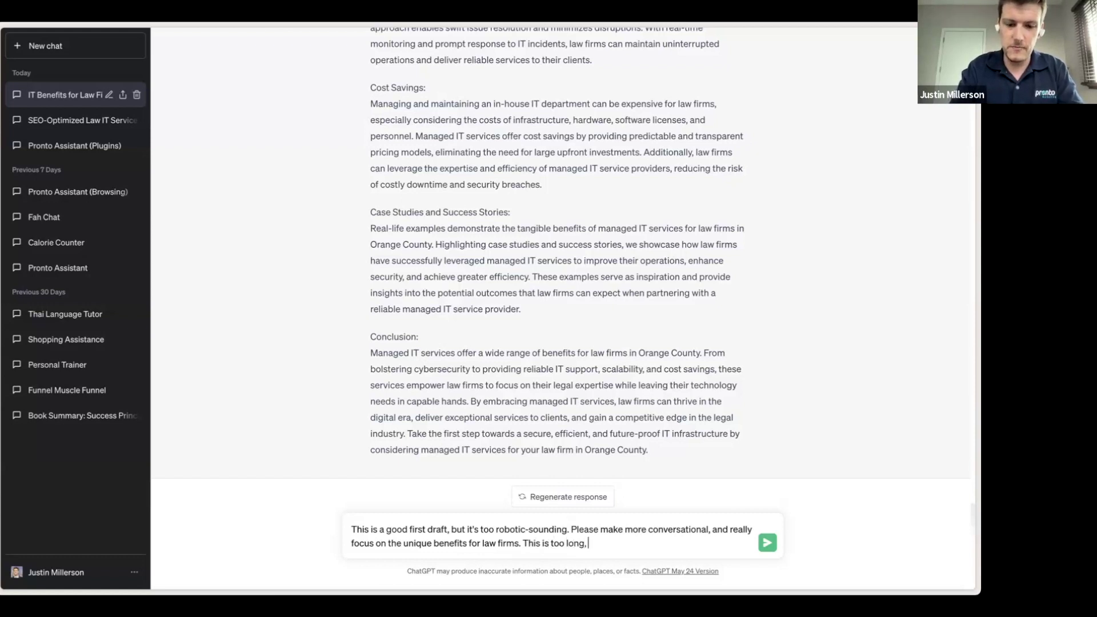
pyautogui.write('please ')
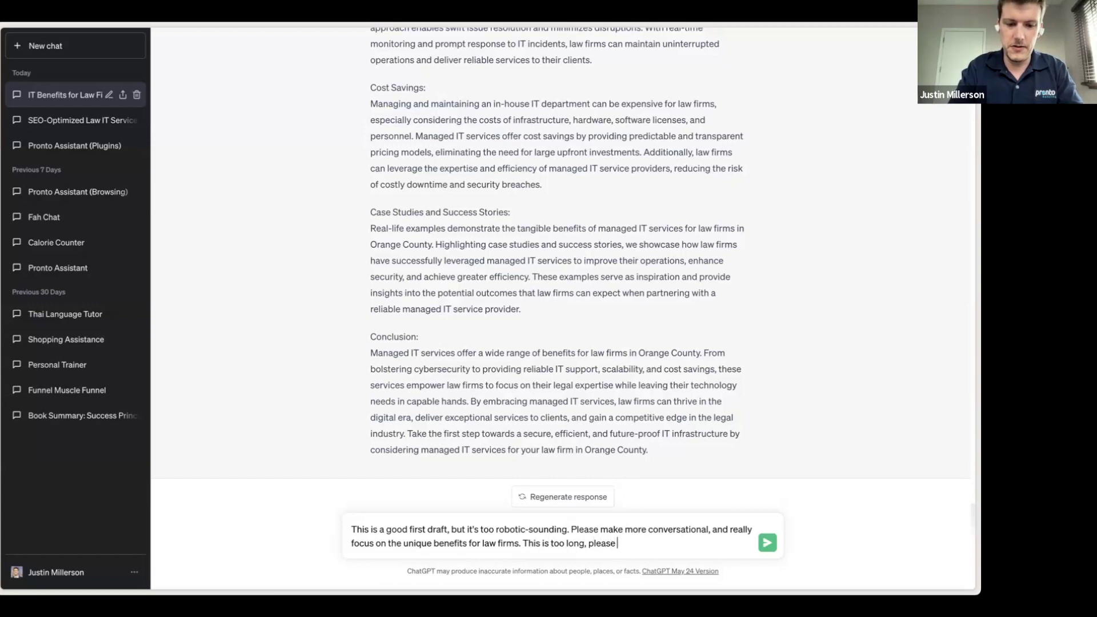
pyautogui.write('crop t')
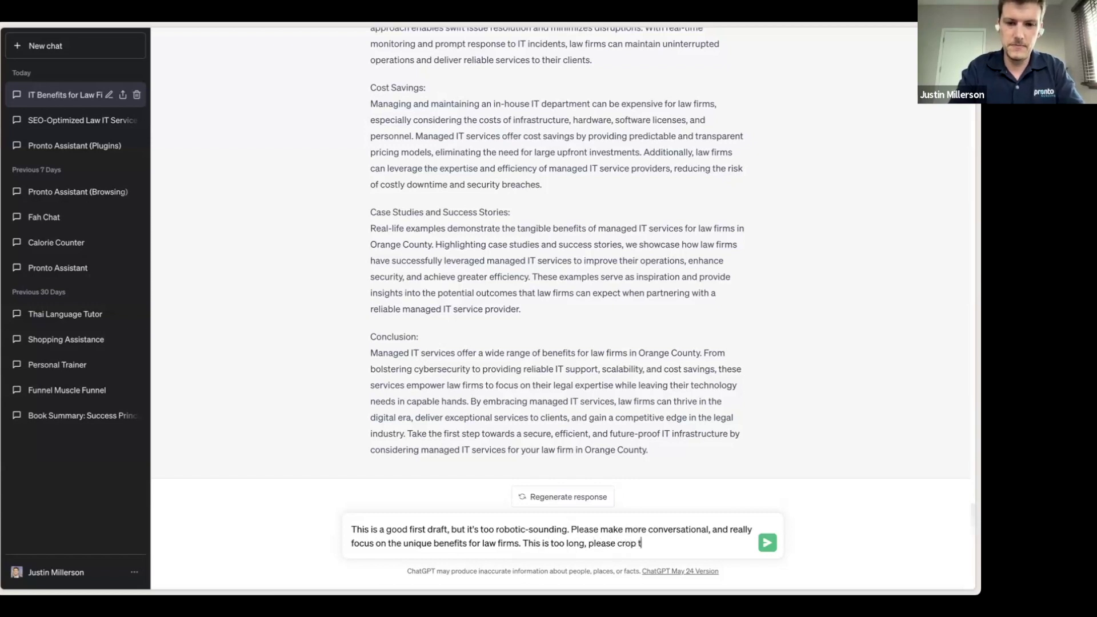
pyautogui.write('his ')
pyautogui.write('to includee')
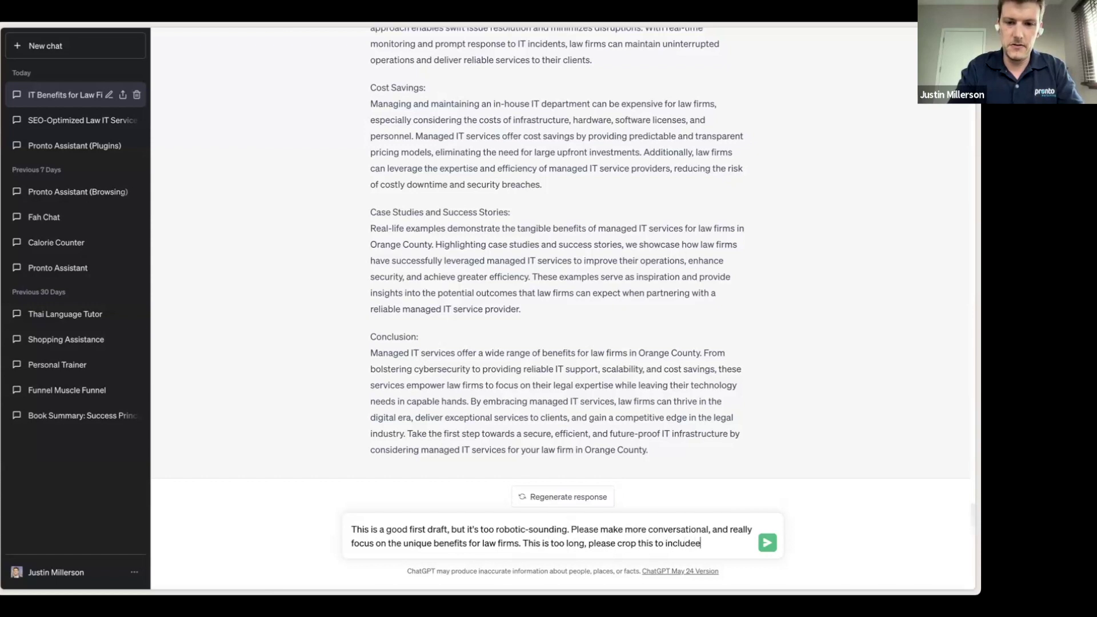
# Finish the request to crop the draft to only 450 words and send it.
pyautogui.press('BackSpace')
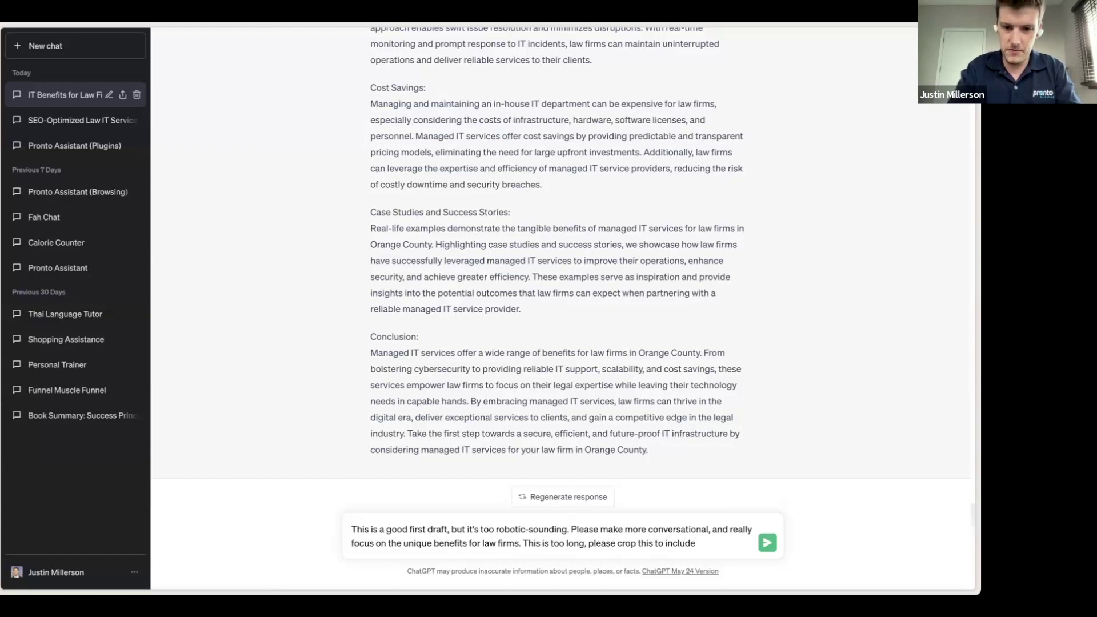
pyautogui.write('only 4')
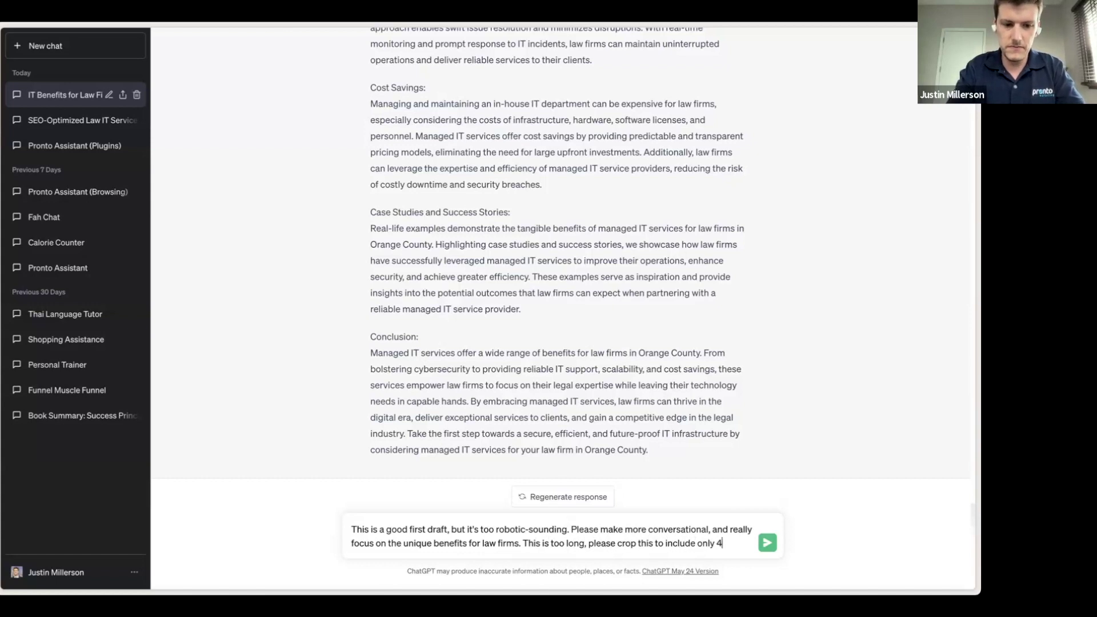
pyautogui.write('50 wor')
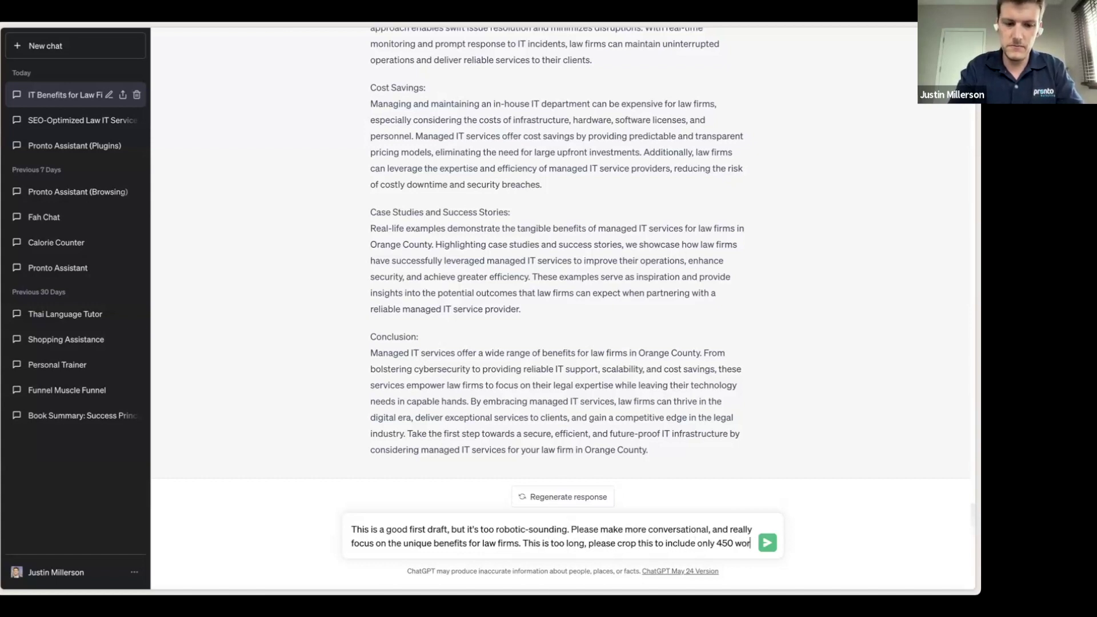
pyautogui.write('ds .')
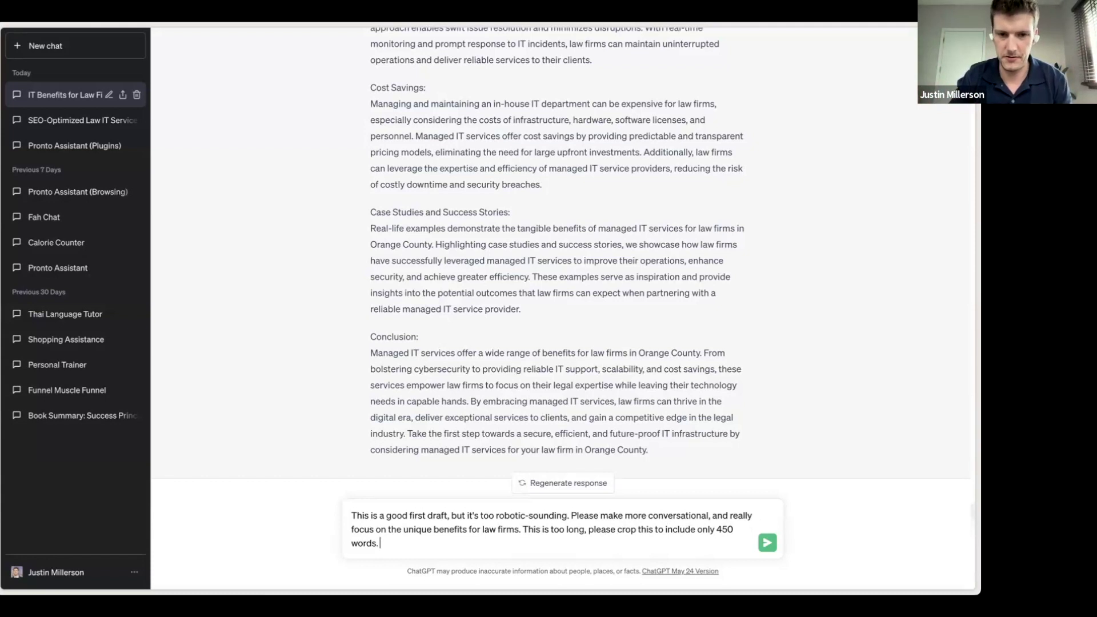
pyautogui.press('Return')
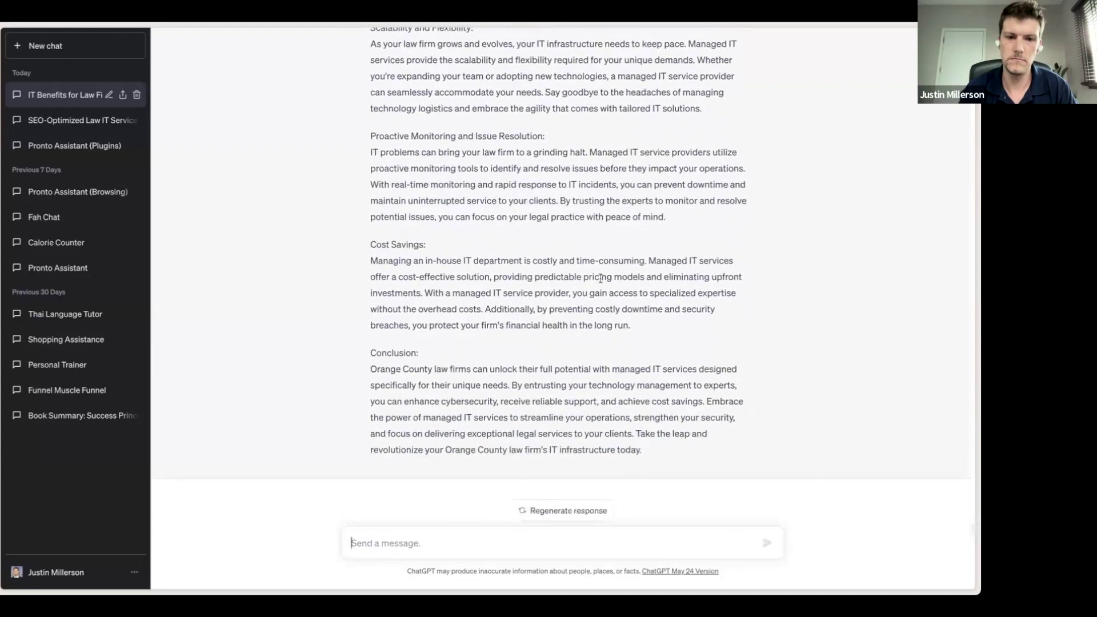
# Scroll through the rewritten 'Unleashing the Power of Managed IT Services' post to review each section.
pyautogui.scroll(4, 601, 280)
pyautogui.scroll(8, 600, 279)
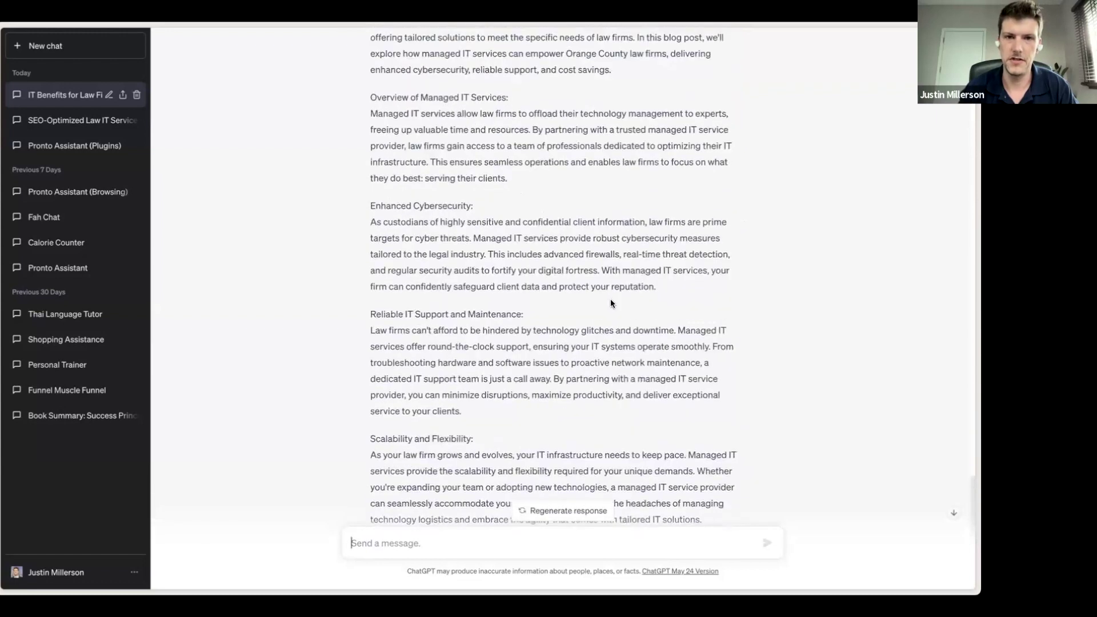
pyautogui.scroll(-1, 603, 310)
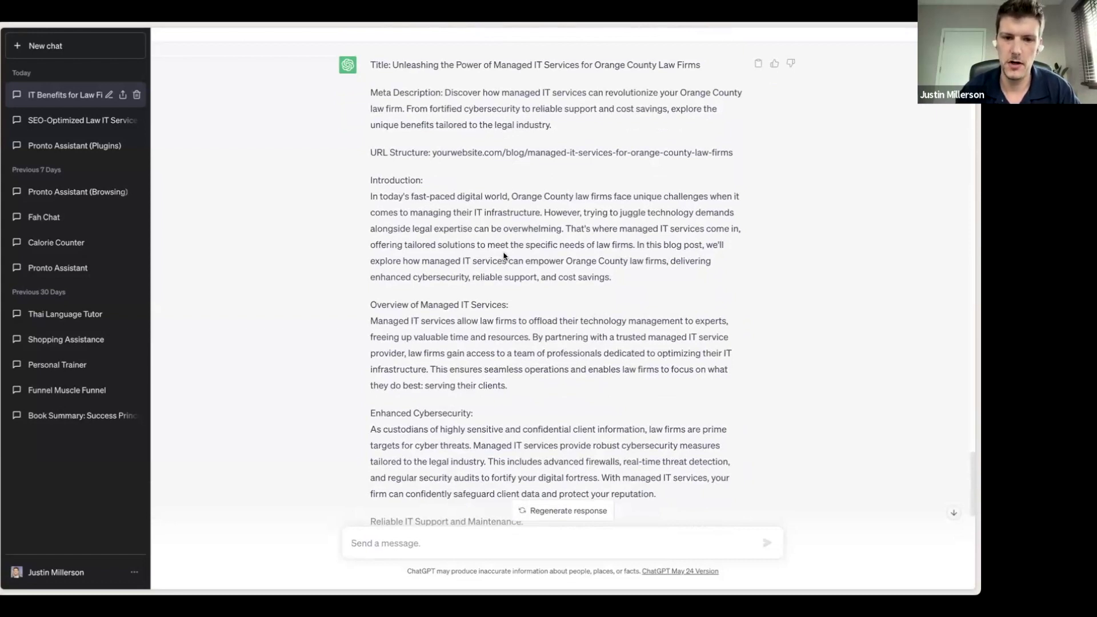
pyautogui.scroll(-4, 554, 295)
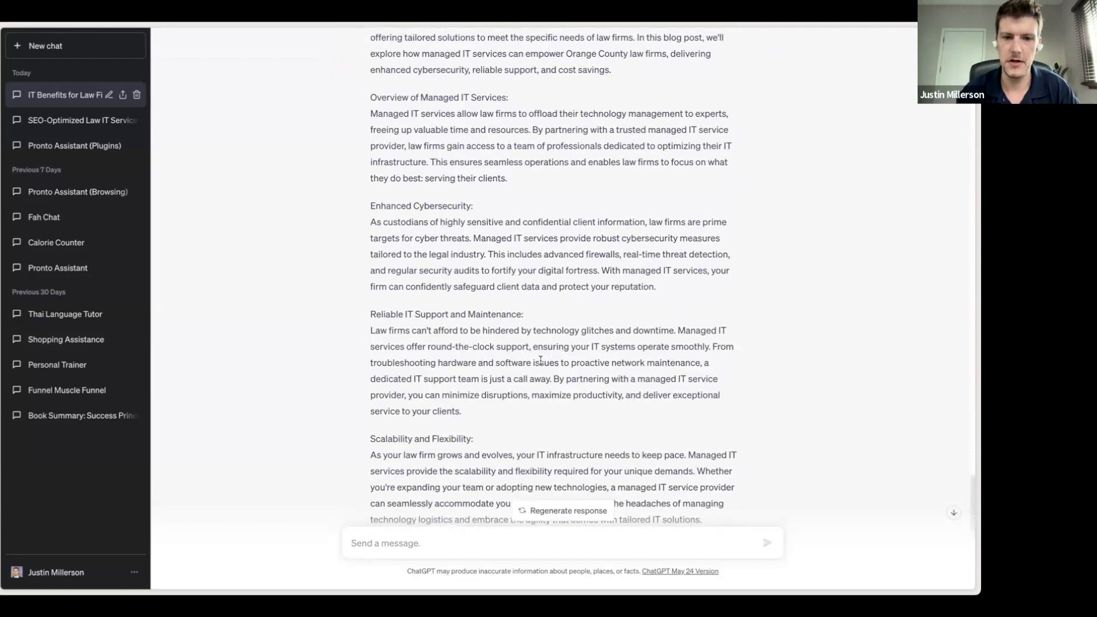
pyautogui.scroll(-5, 540, 361)
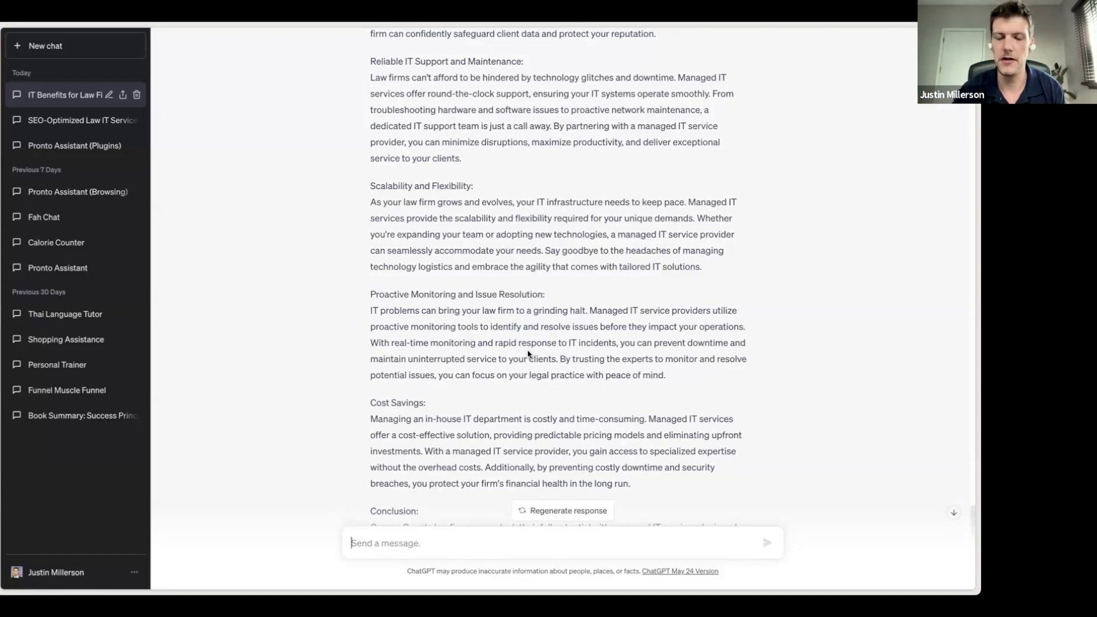
pyautogui.scroll(2, 528, 320)
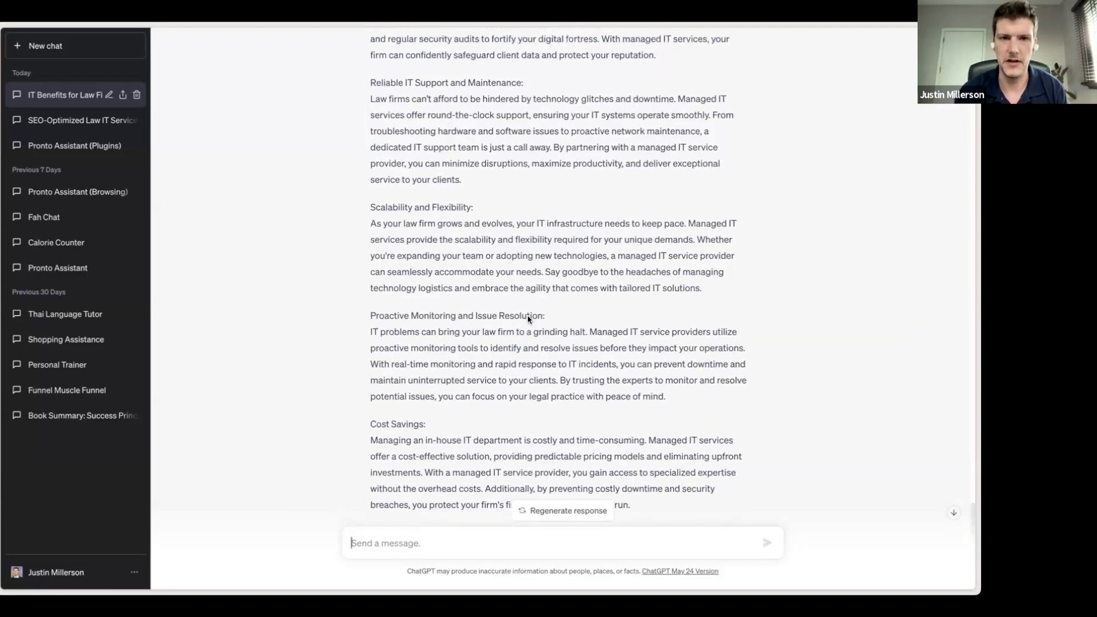
pyautogui.scroll(20, 528, 321)
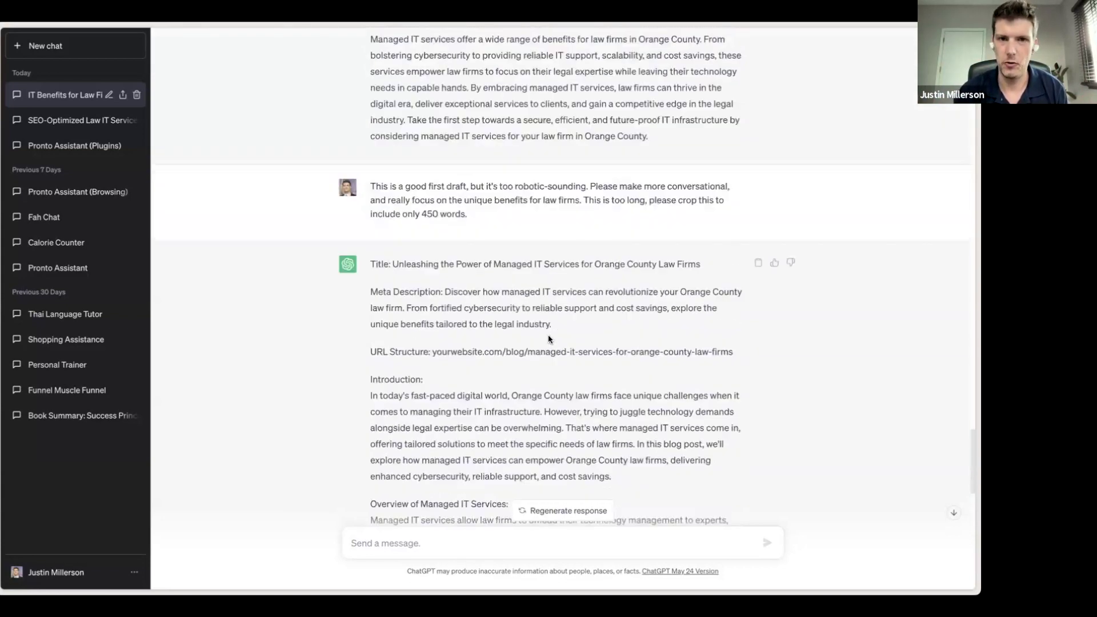
pyautogui.scroll(-5, 548, 332)
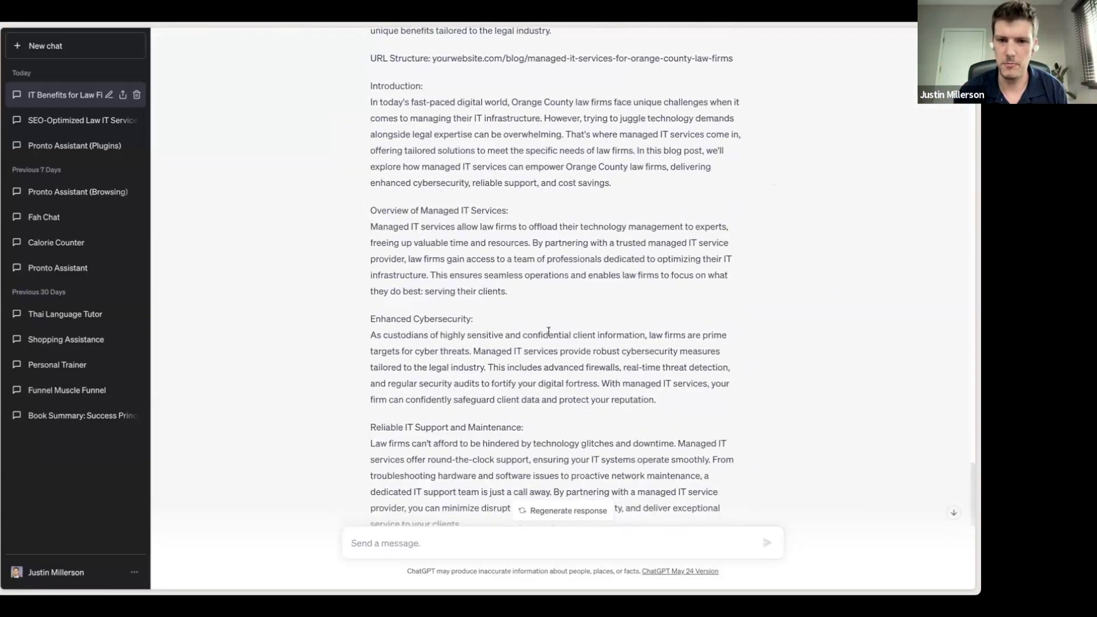
pyautogui.scroll(-5, 548, 331)
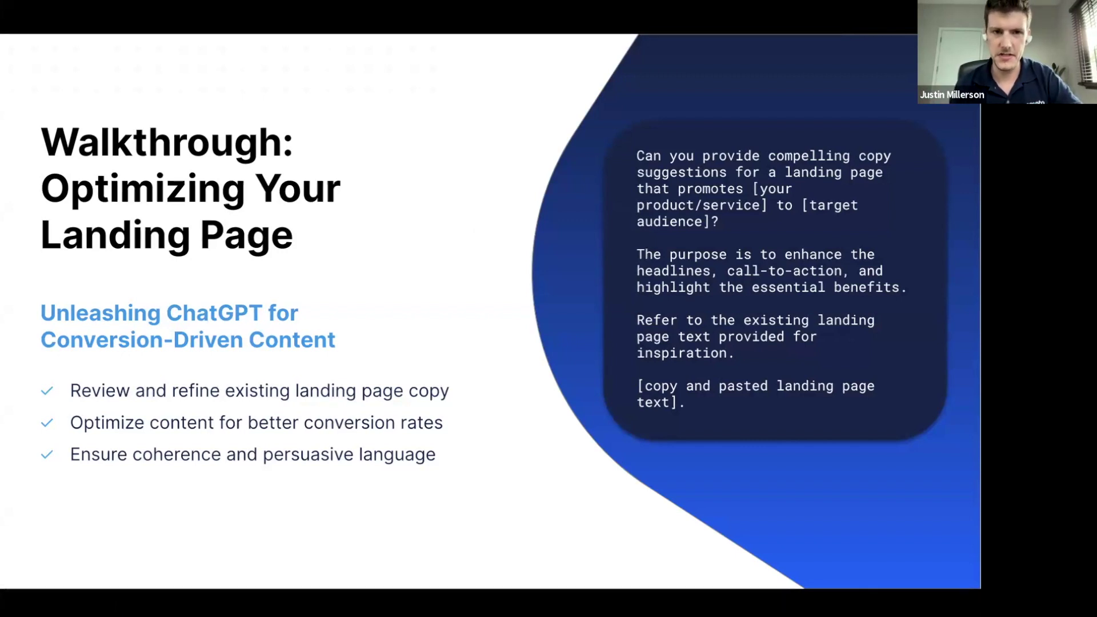
# Exit the slideshow on the 'Walkthrough: Optimizing Your Landing Page' slide into the Slides editor.
pyautogui.press('Escape')
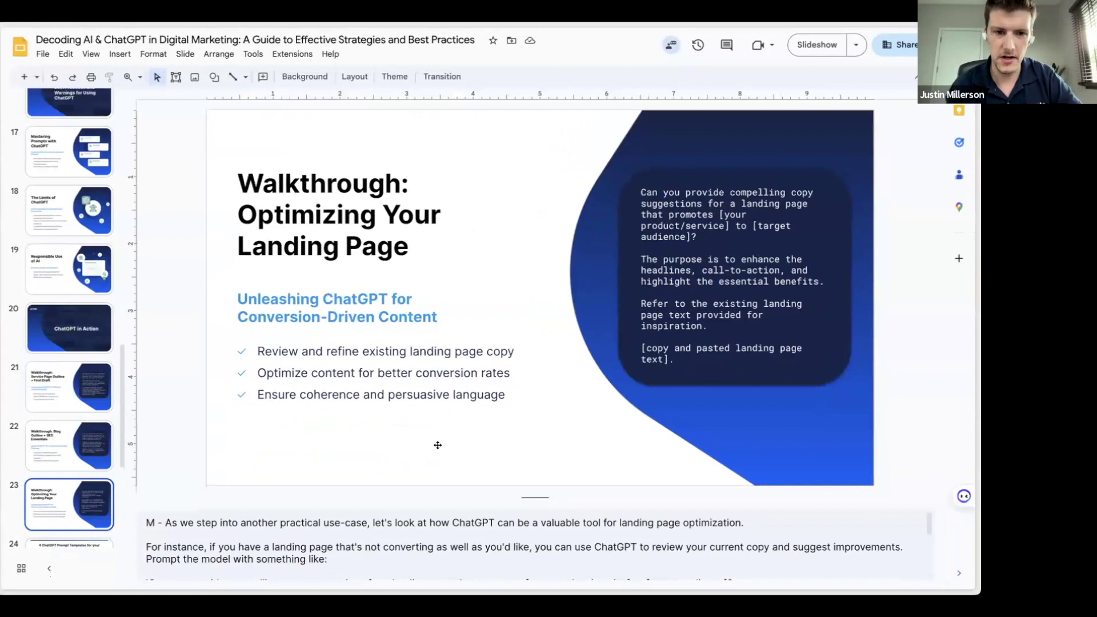
pyautogui.moveTo(2, 490)
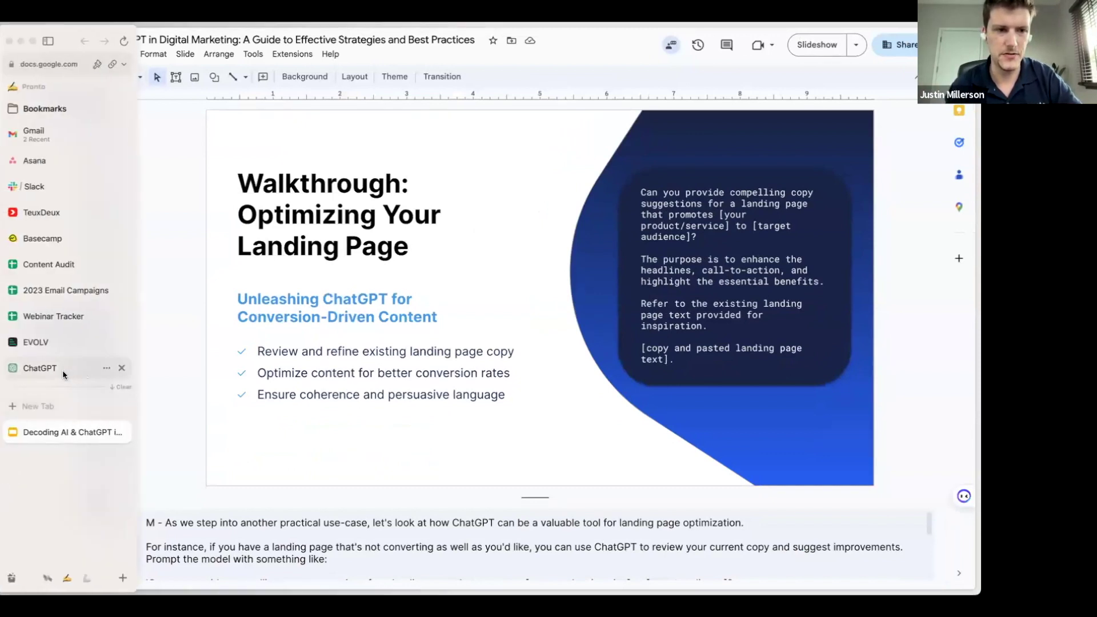
# Switch from Google Slides to a blank new ChatGPT chat.
pyautogui.click(43, 578)
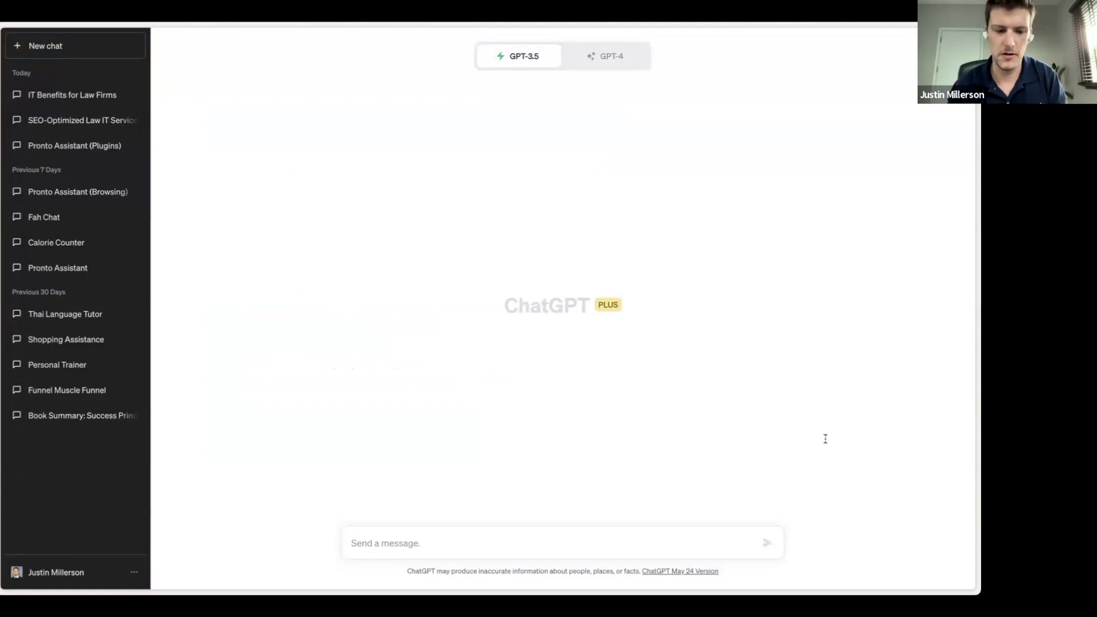
# Paste the prepared PPC landing-page copy prompt, edit its existing-landing-page line, and add a new line.
pyautogui.click(451, 543)
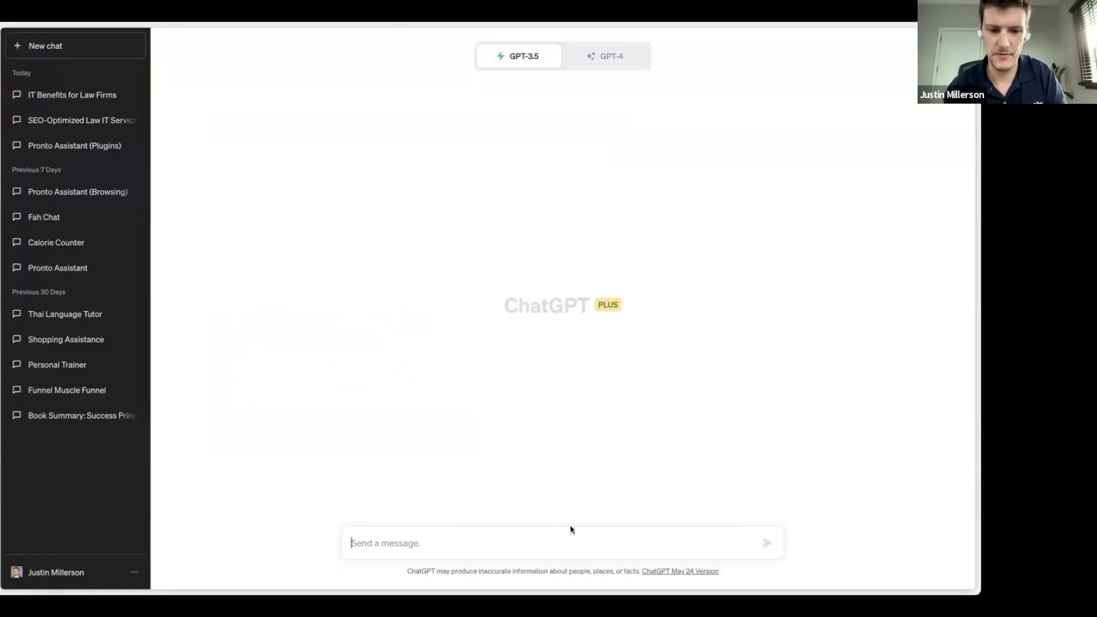
pyautogui.write('Can you provide compelling, PPC-optimized copy suggestions for a landing page that promotes managed IT services to law firms in Orange county?  The purpose is to enhance the headlines, call-to-action, and highlight the essential benefits as well as add a contact form.  Refer to the existing landing page text provided for inspiration:')
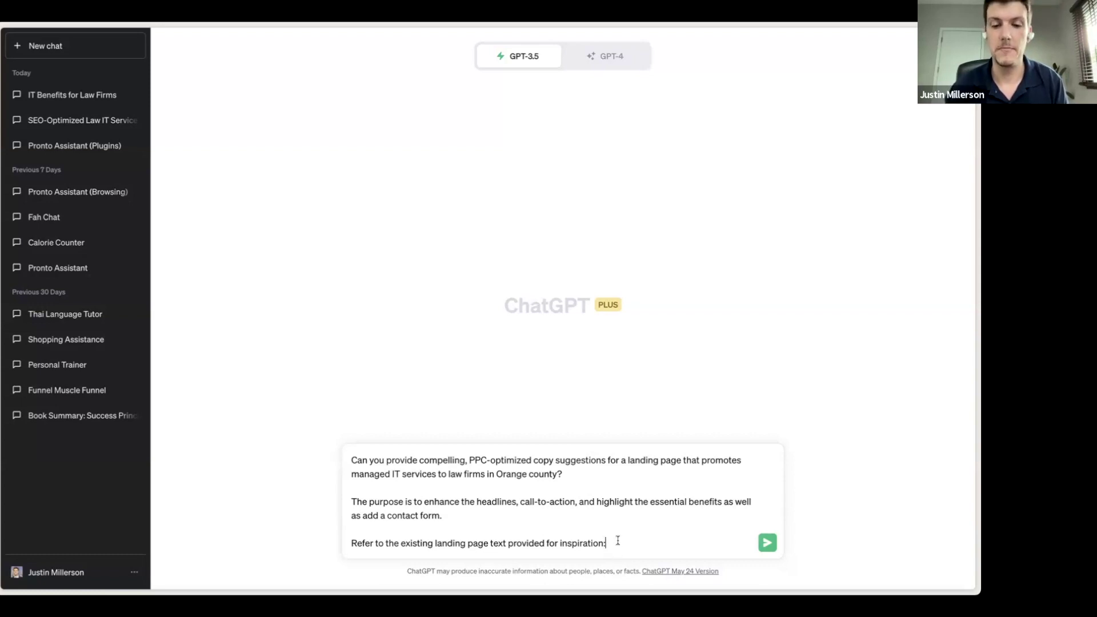
pyautogui.moveTo(616, 543); pyautogui.dragTo(354, 542)
pyautogui.click(377, 525)
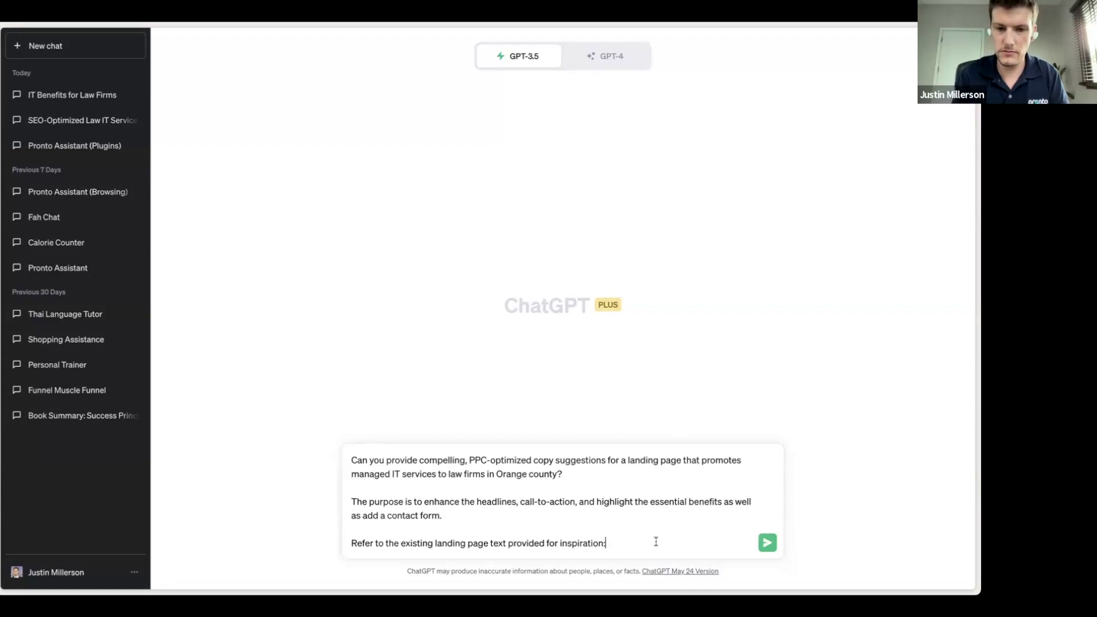
pyautogui.hotkey('shift', 'Return')
pyautogui.hotkey('ctrl', 'v')
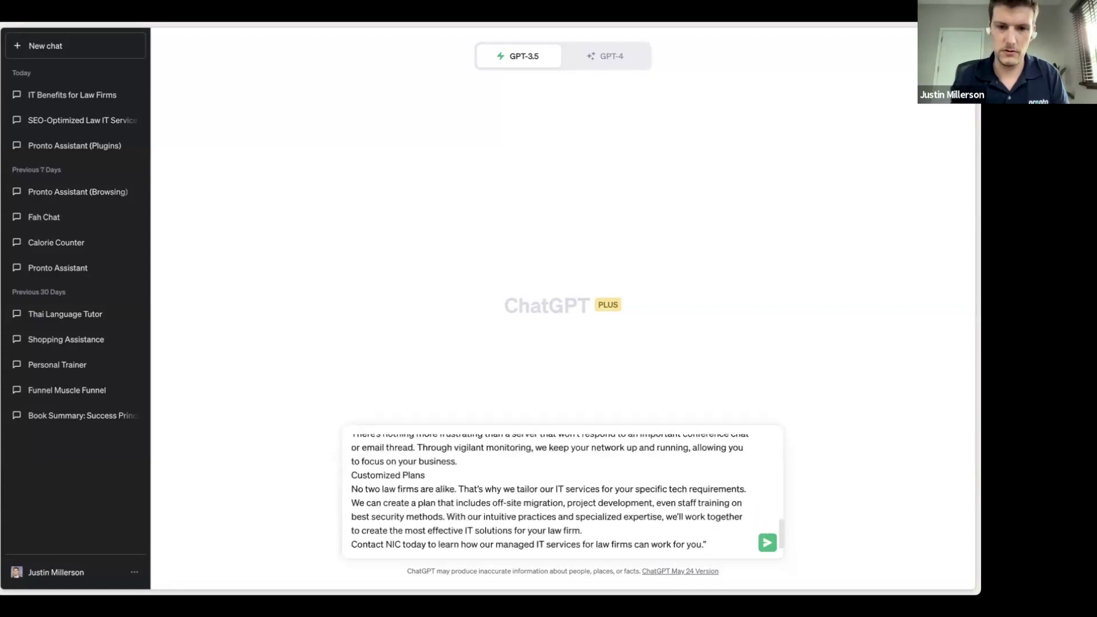
pyautogui.scroll(10, 613, 530)
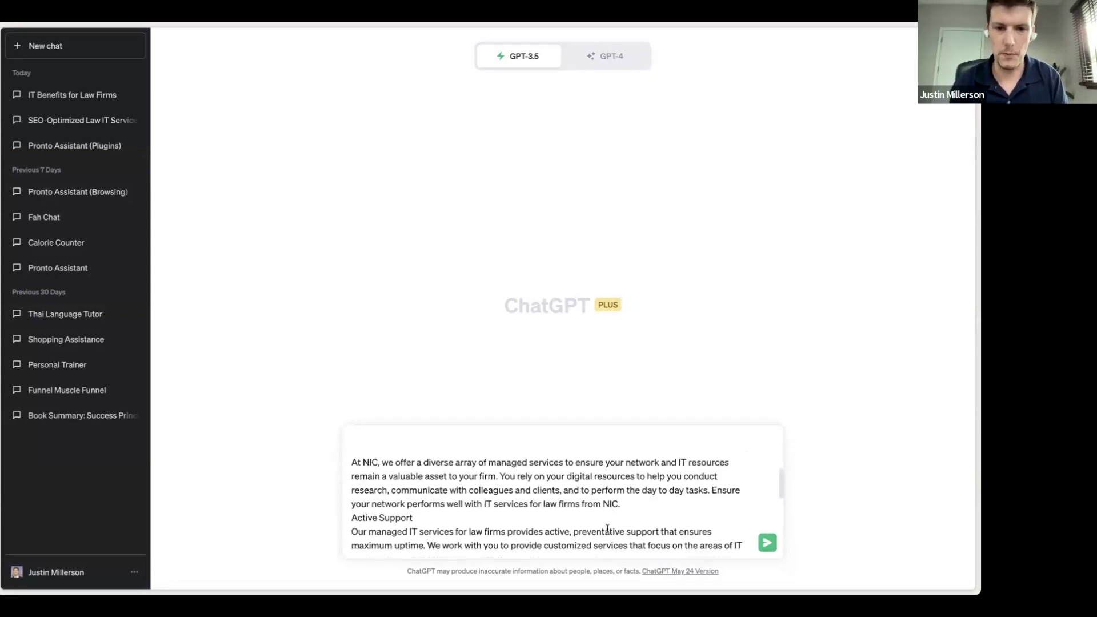
pyautogui.scroll(3, 591, 507)
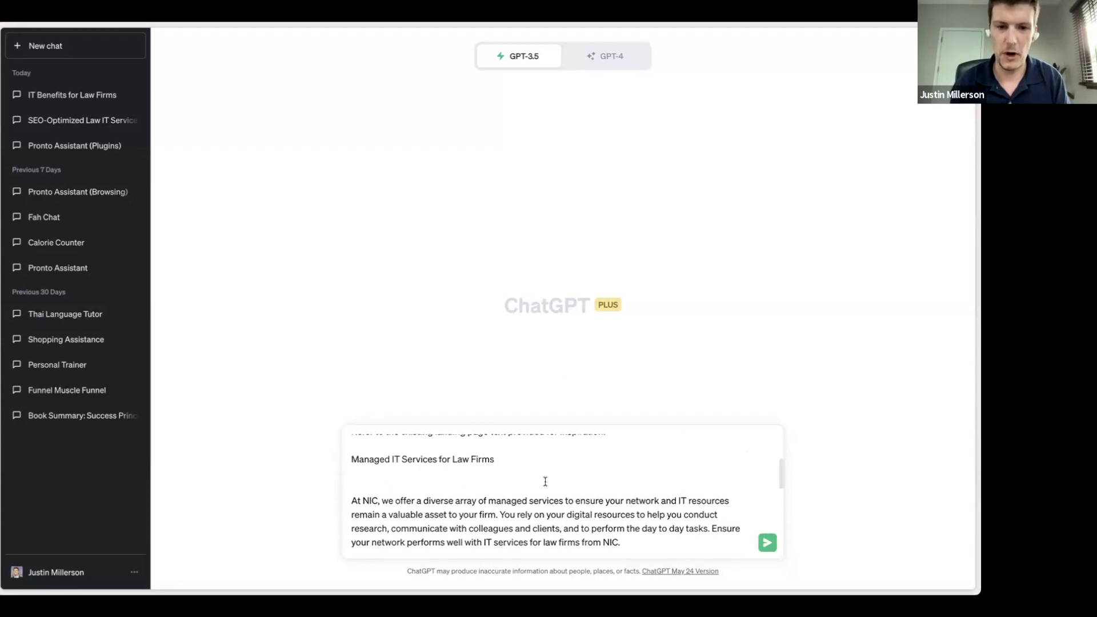
pyautogui.scroll(-12, 545, 482)
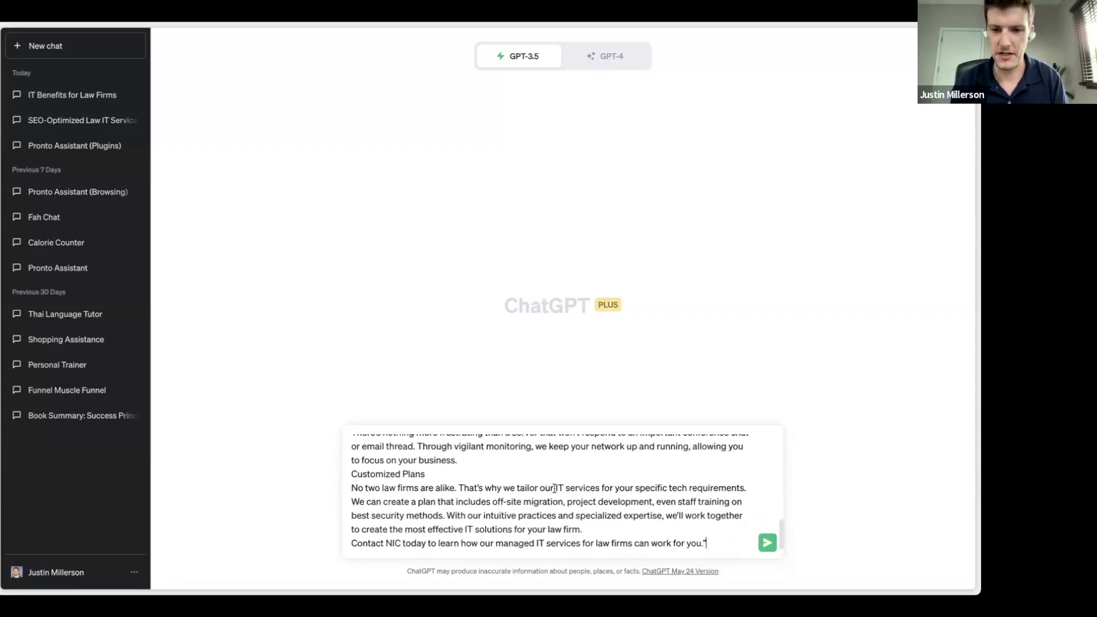
pyautogui.scroll(10, 588, 493)
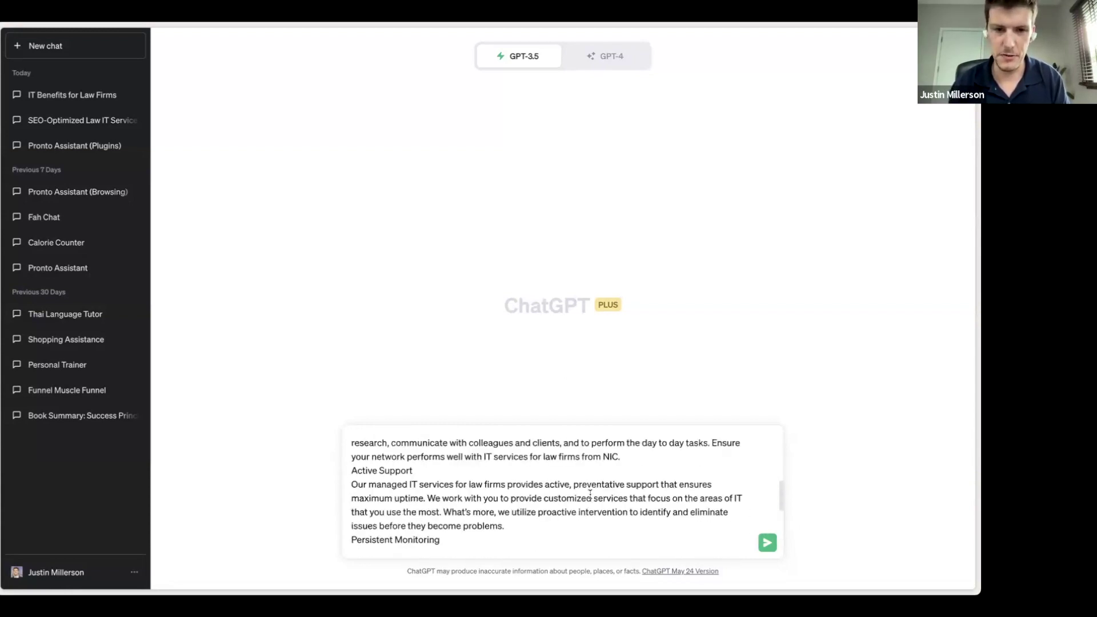
pyautogui.scroll(4, 590, 494)
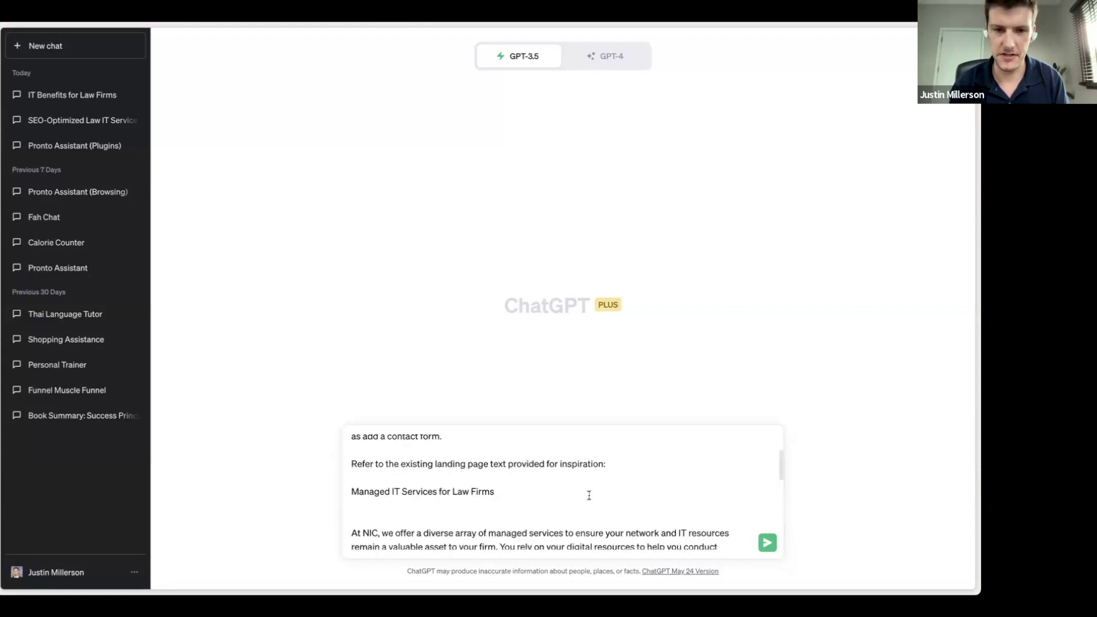
pyautogui.scroll(1, 584, 503)
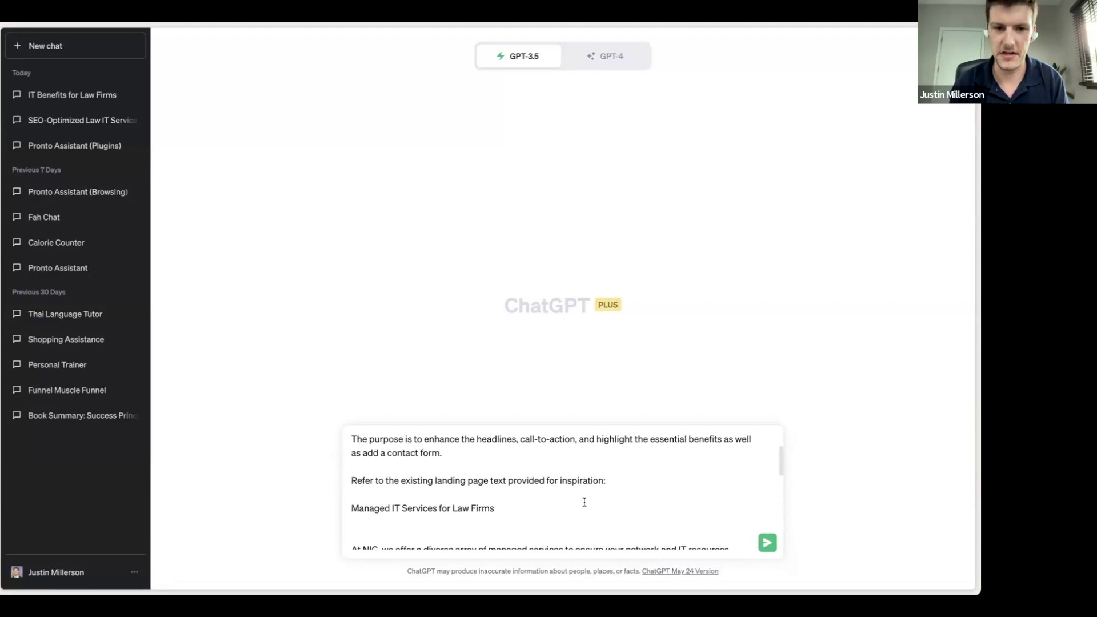
pyautogui.scroll(1, 585, 503)
pyautogui.scroll(1, 585, 502)
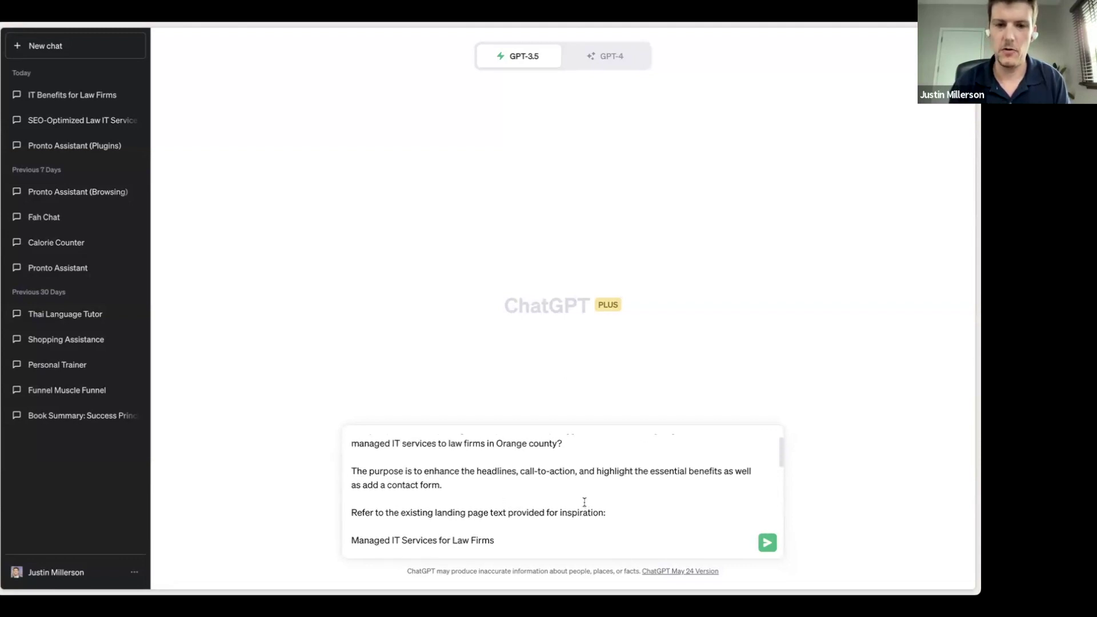
pyautogui.scroll(1, 585, 502)
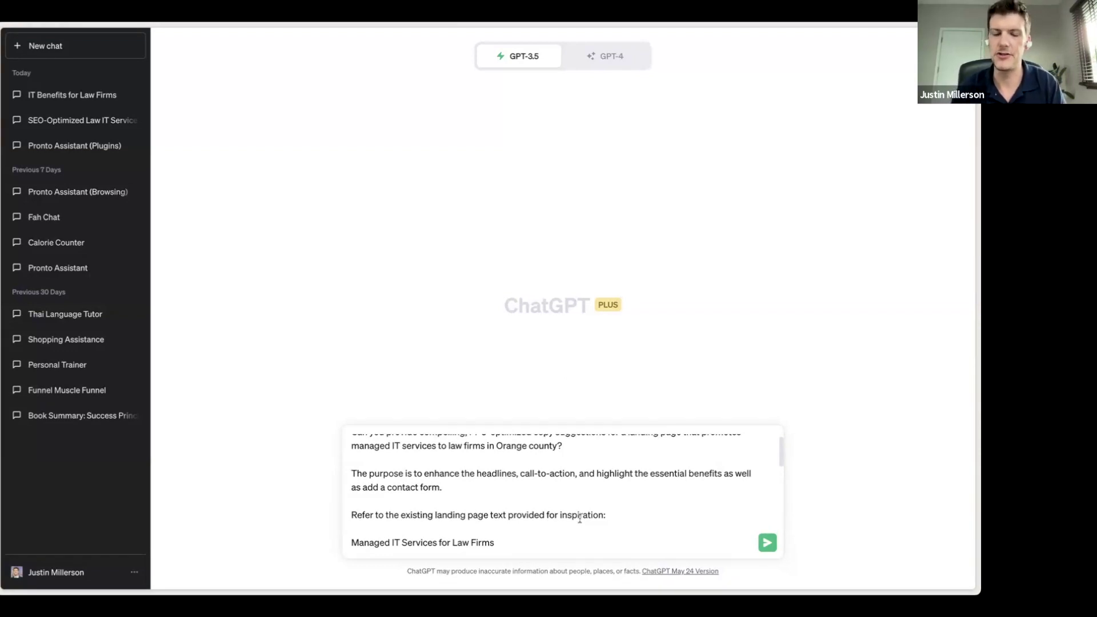
pyautogui.scroll(1, 603, 506)
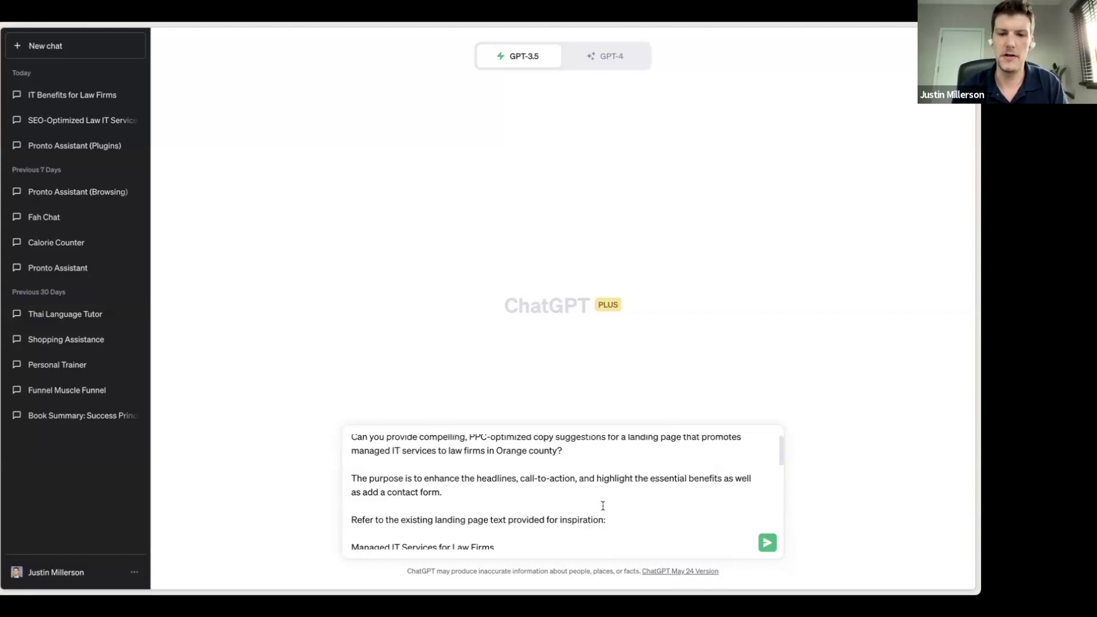
pyautogui.scroll(1, 606, 507)
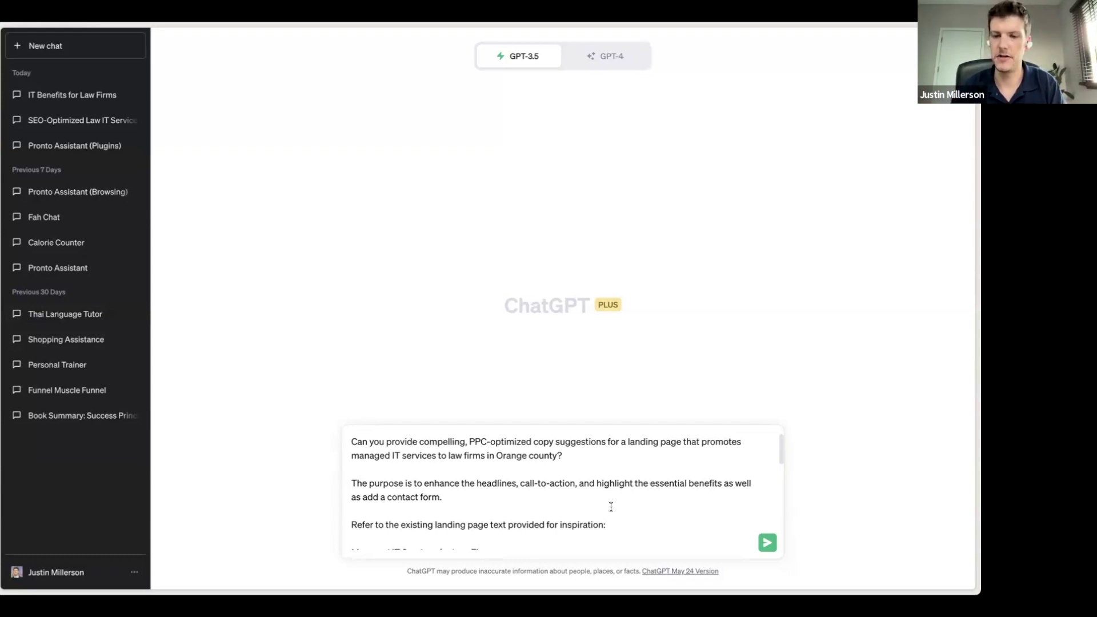
pyautogui.scroll(-10, 659, 503)
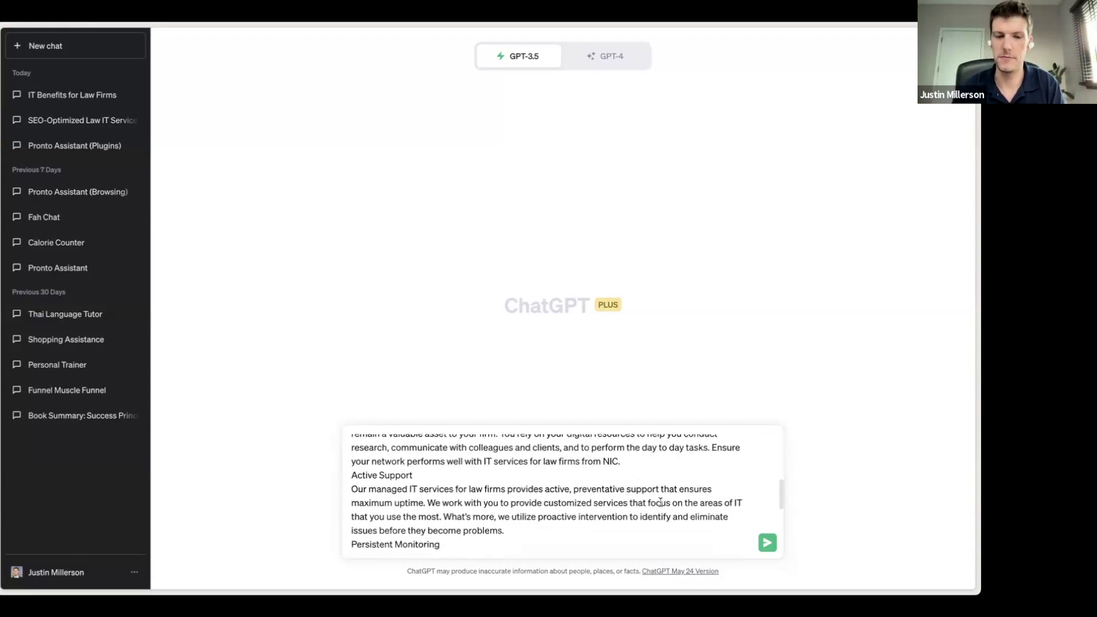
pyautogui.scroll(-1, 640, 485)
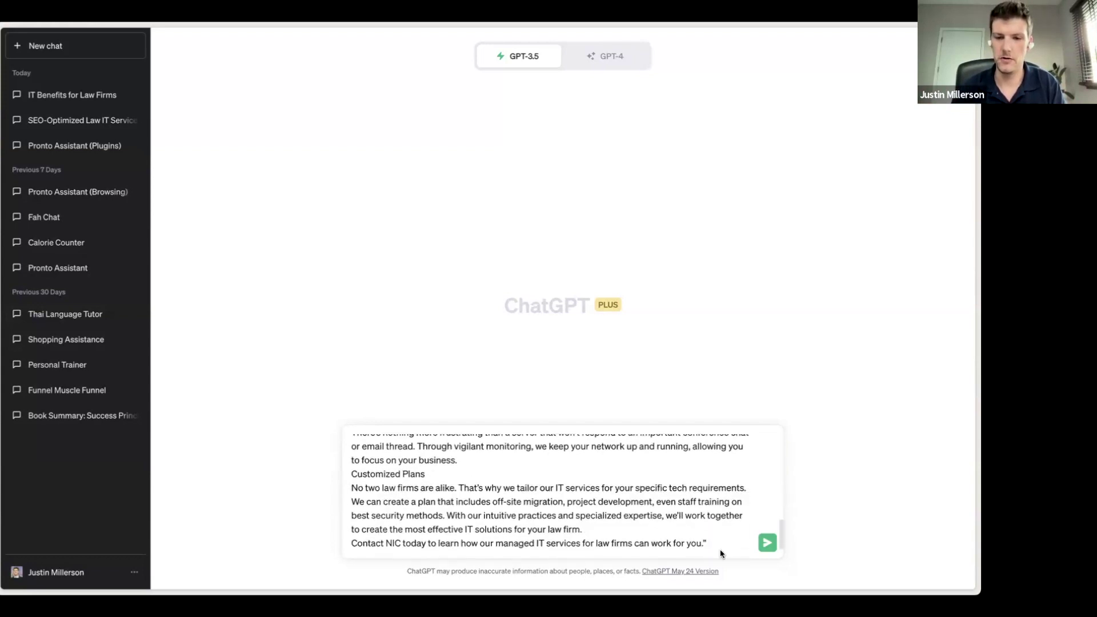
# Submit the PPC landing-page request and highlight the reply's title to point it out.
pyautogui.click(766, 544)
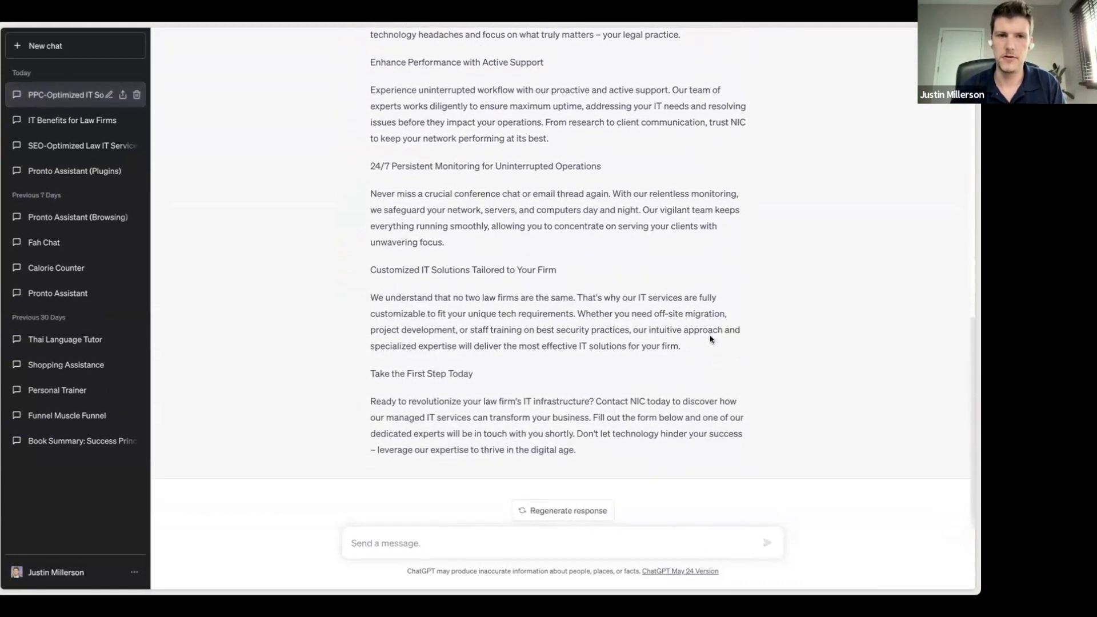
pyautogui.scroll(4, 652, 343)
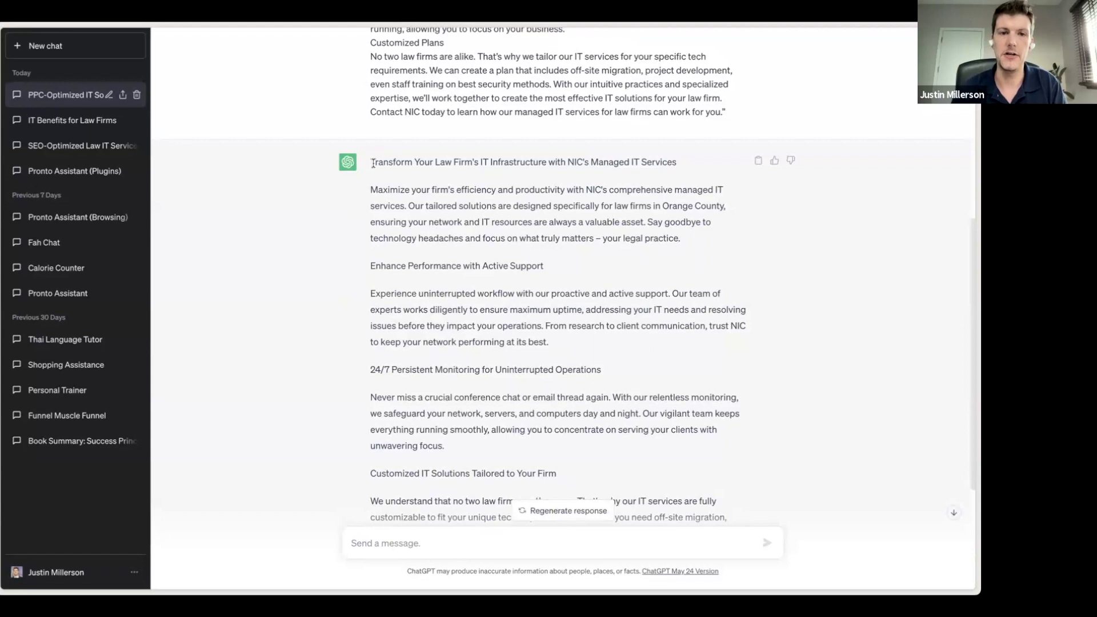
pyautogui.moveTo(373, 162); pyautogui.dragTo(445, 162)
pyautogui.click(444, 163)
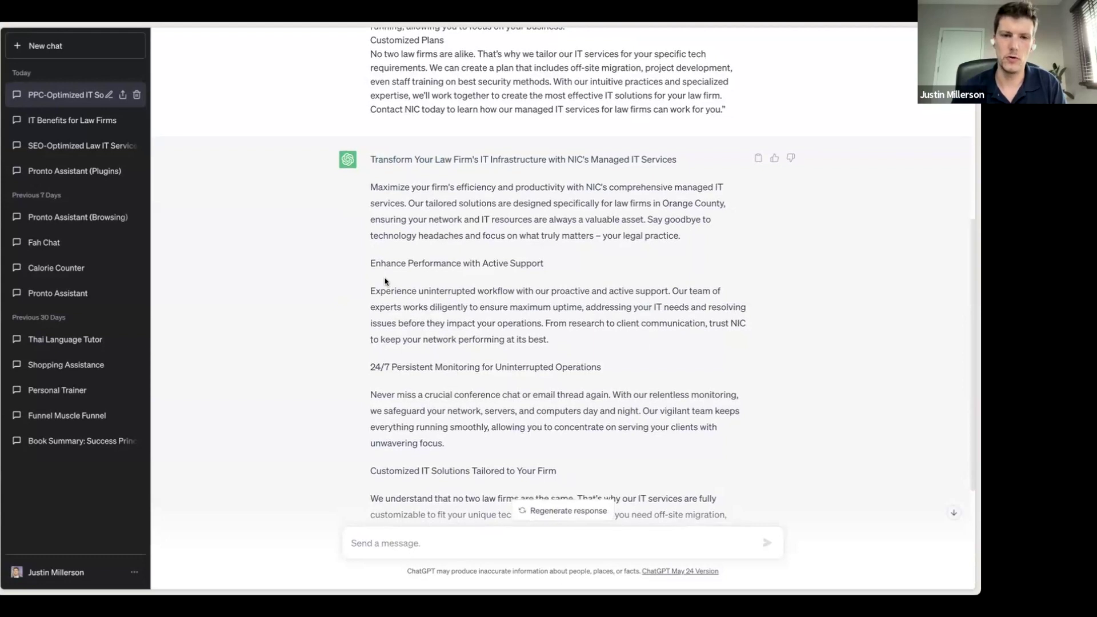
# Highlight the Enhance Performance section and its 'Enhance Performance with Active Support' heading.
pyautogui.scroll(-1, 389, 262)
pyautogui.moveTo(368, 245); pyautogui.dragTo(559, 320)
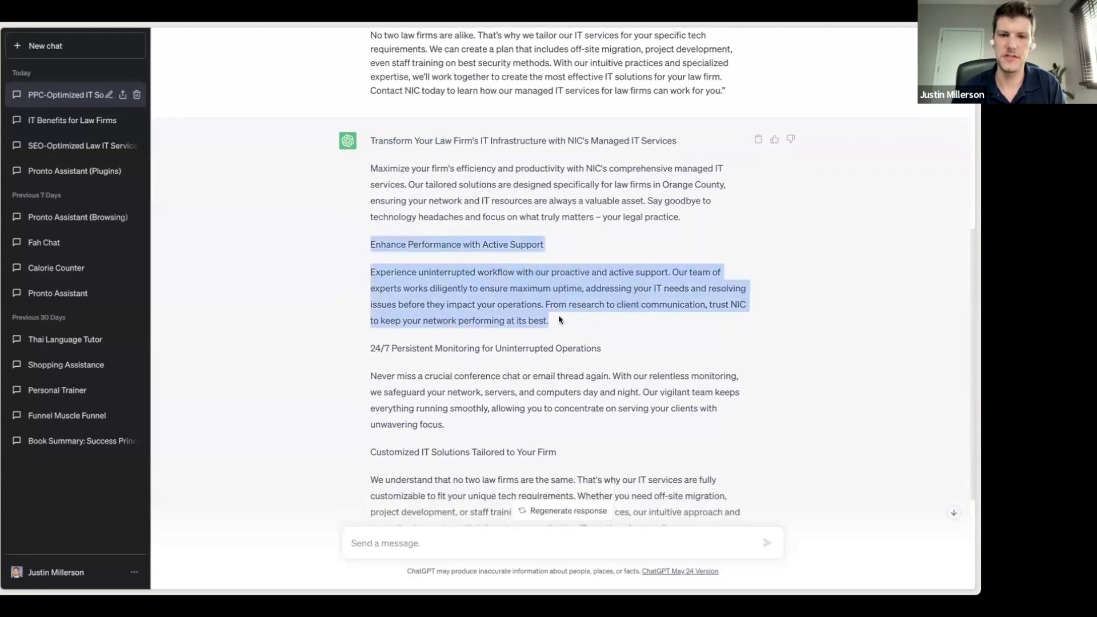
pyautogui.click(529, 297)
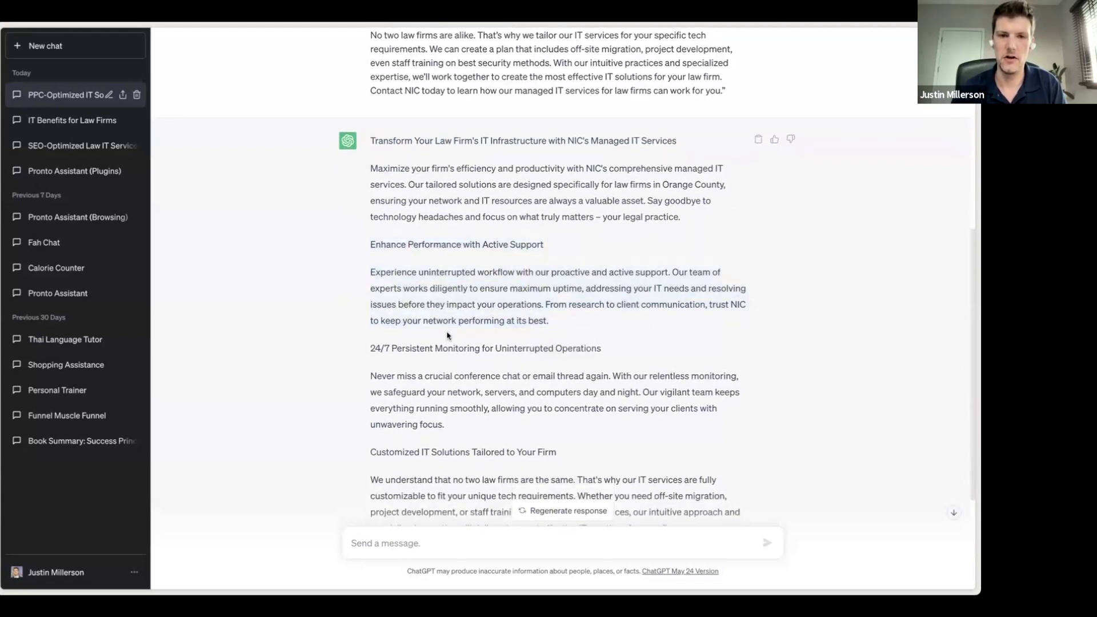
pyautogui.scroll(-3, 446, 309)
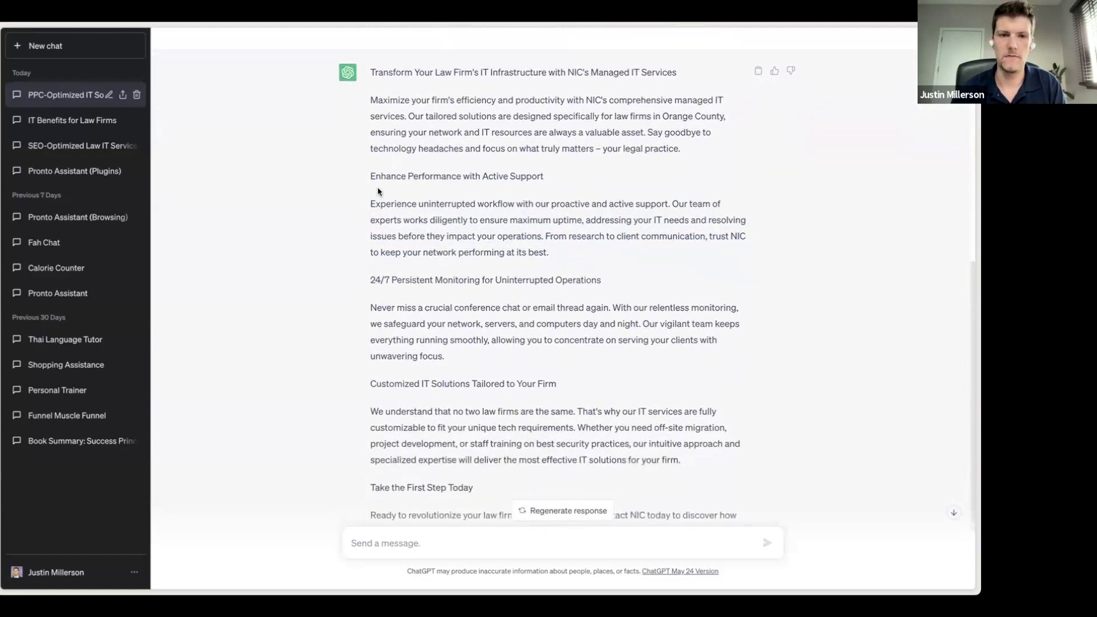
pyautogui.moveTo(372, 180); pyautogui.dragTo(543, 177)
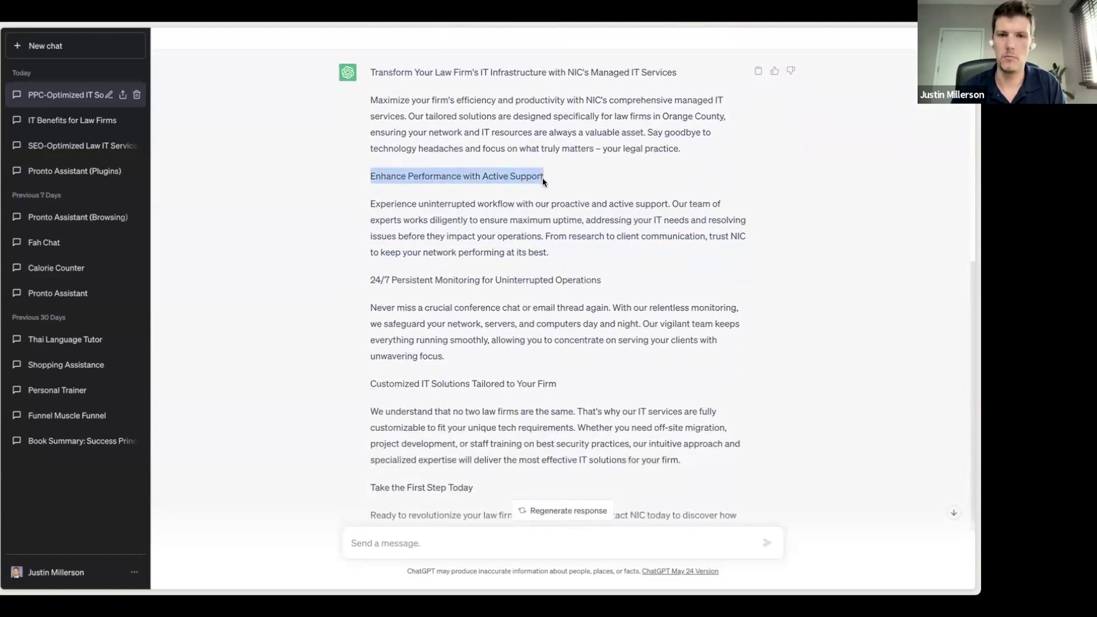
pyautogui.click(605, 254)
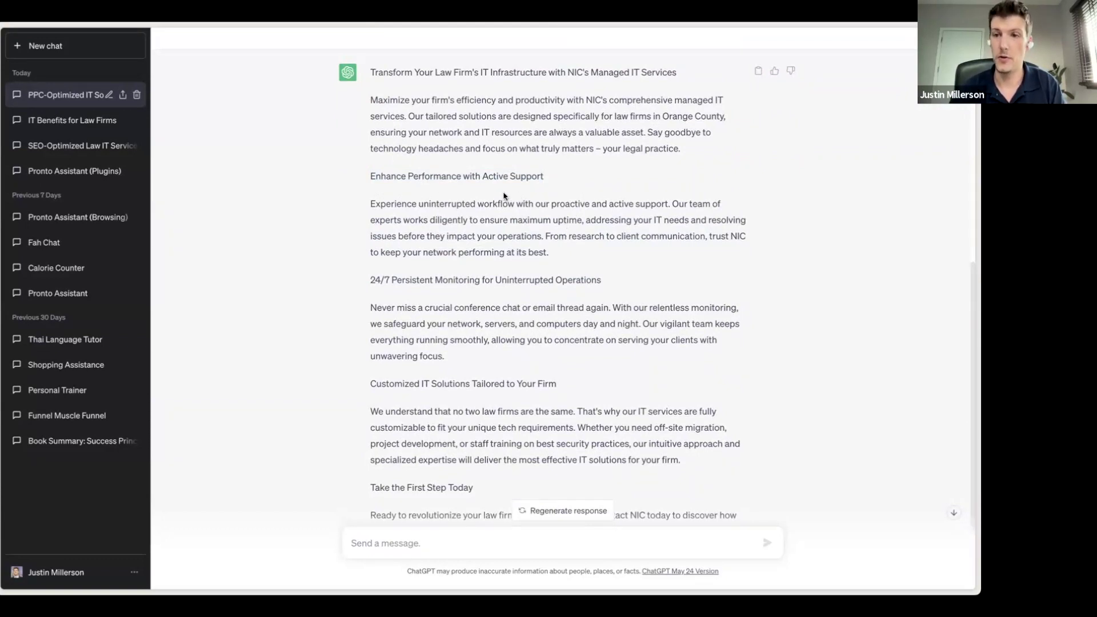
pyautogui.scroll(-2, 509, 202)
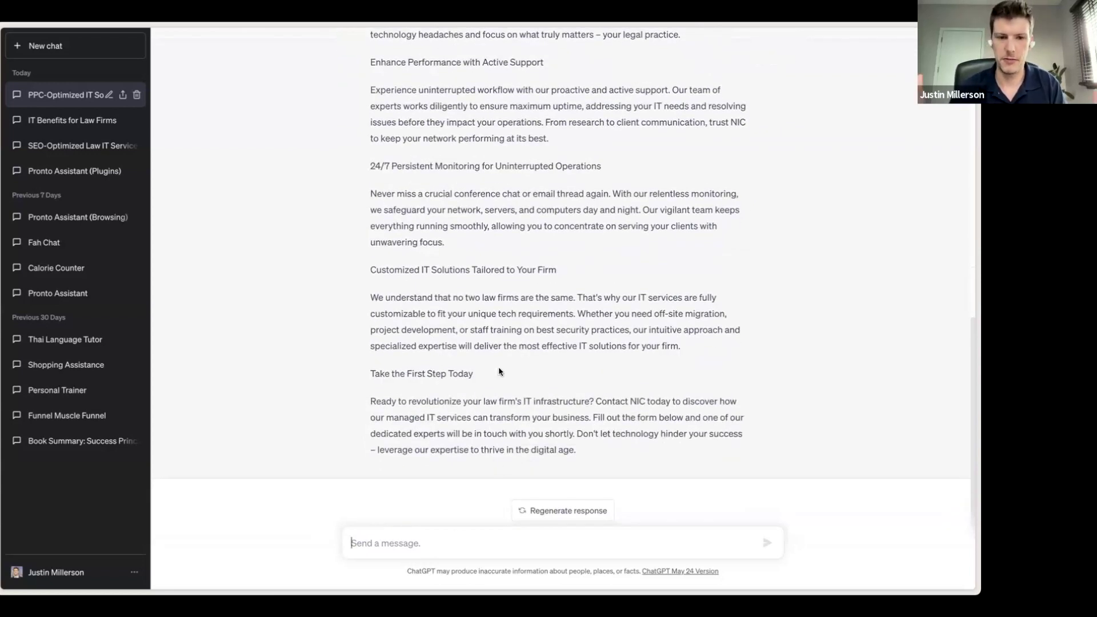
# Start the reply: 'This doesn't look like the landing page I imagined. We need the following:'.
pyautogui.write('T')
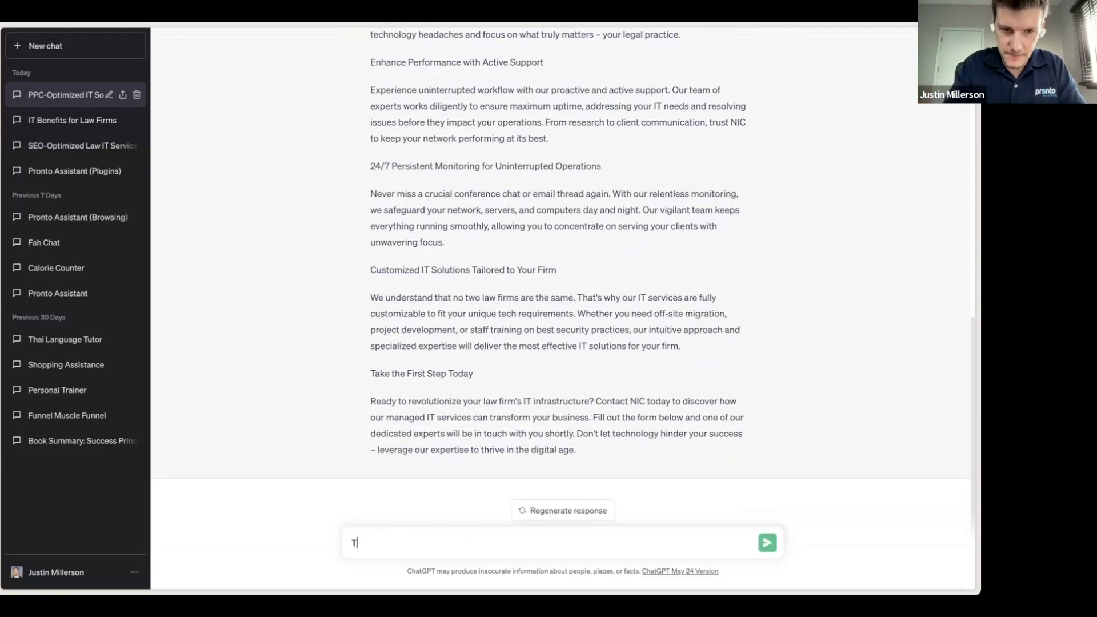
pyautogui.write('H')
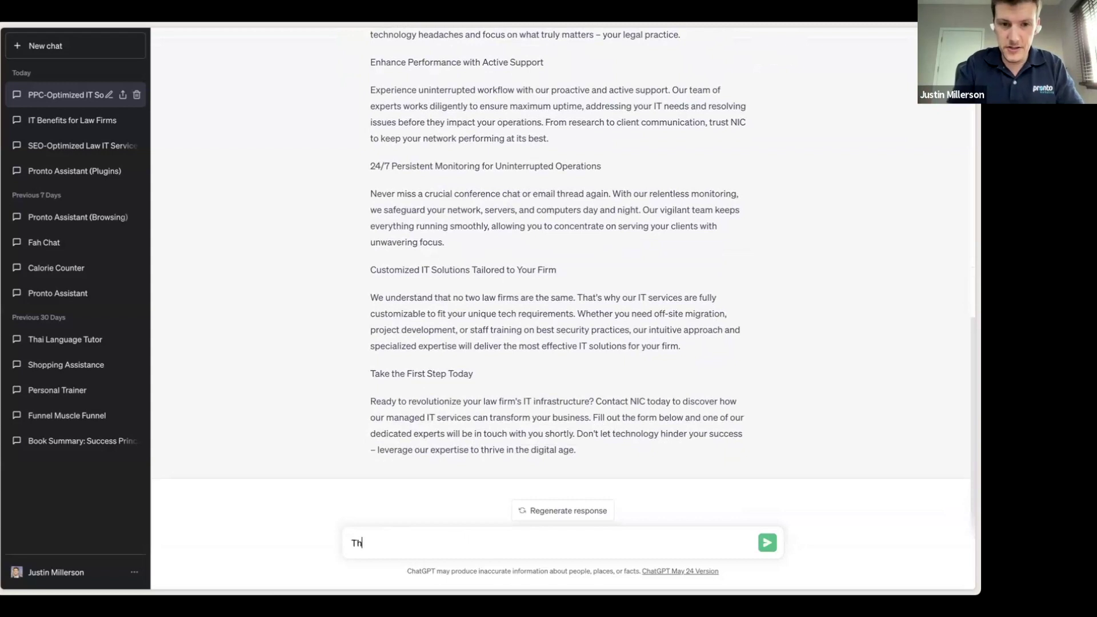
pyautogui.press('BackSpace')
pyautogui.write('his doe')
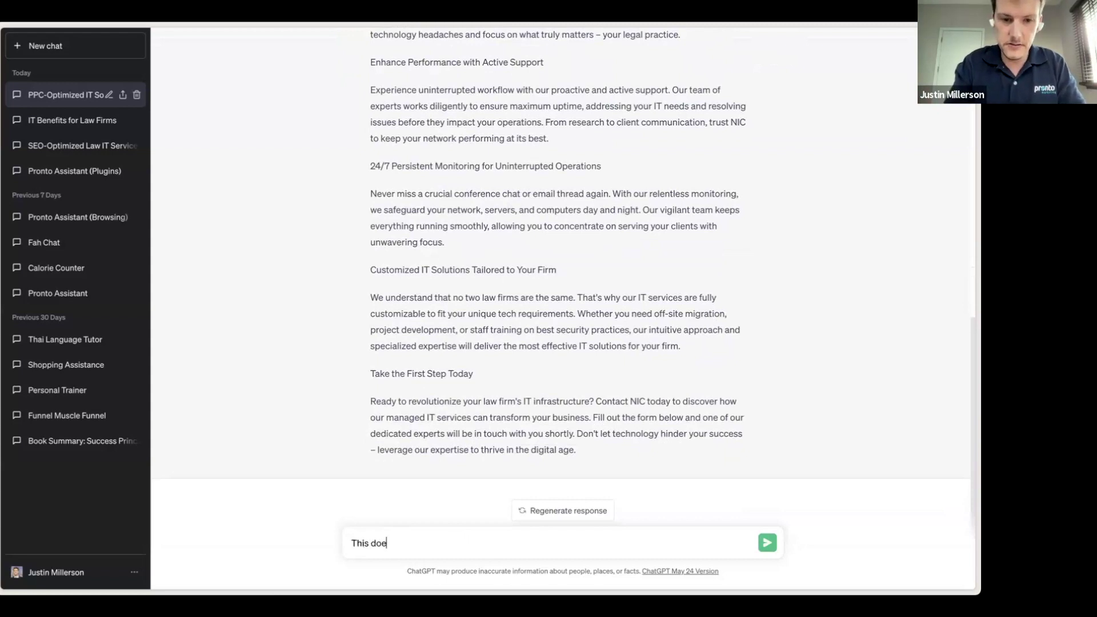
pyautogui.write("sn't l")
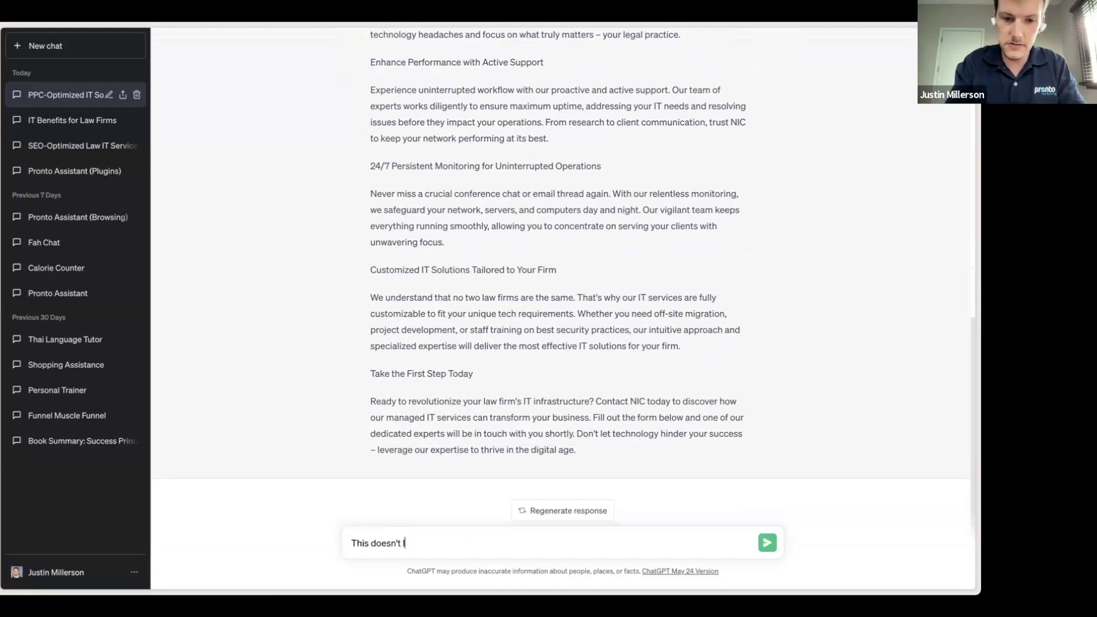
pyautogui.write('ook like ')
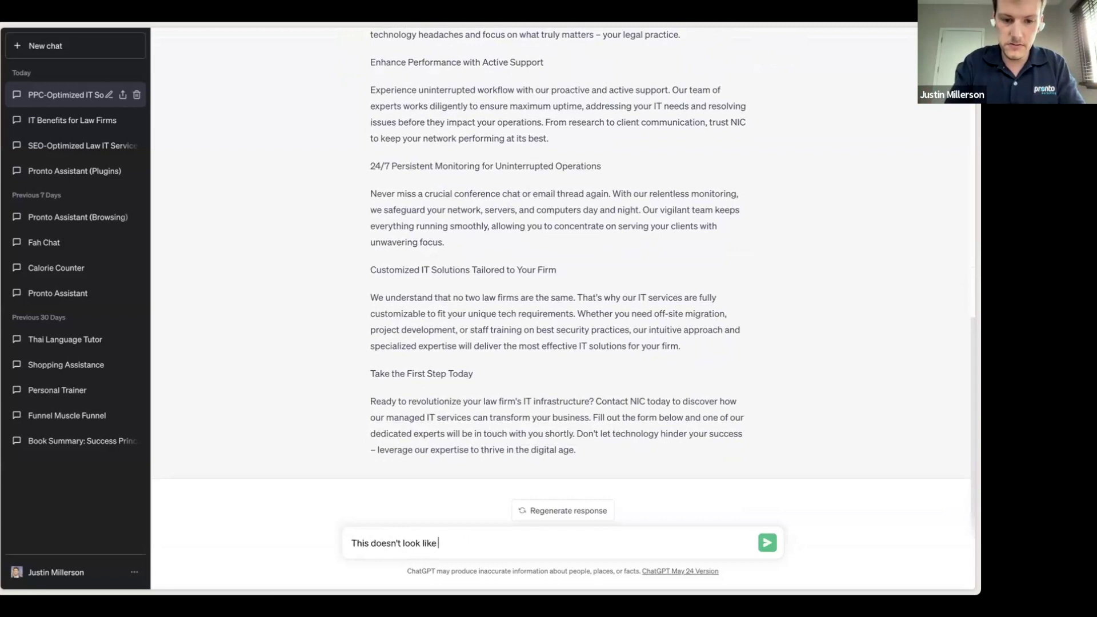
pyautogui.write('the landing p')
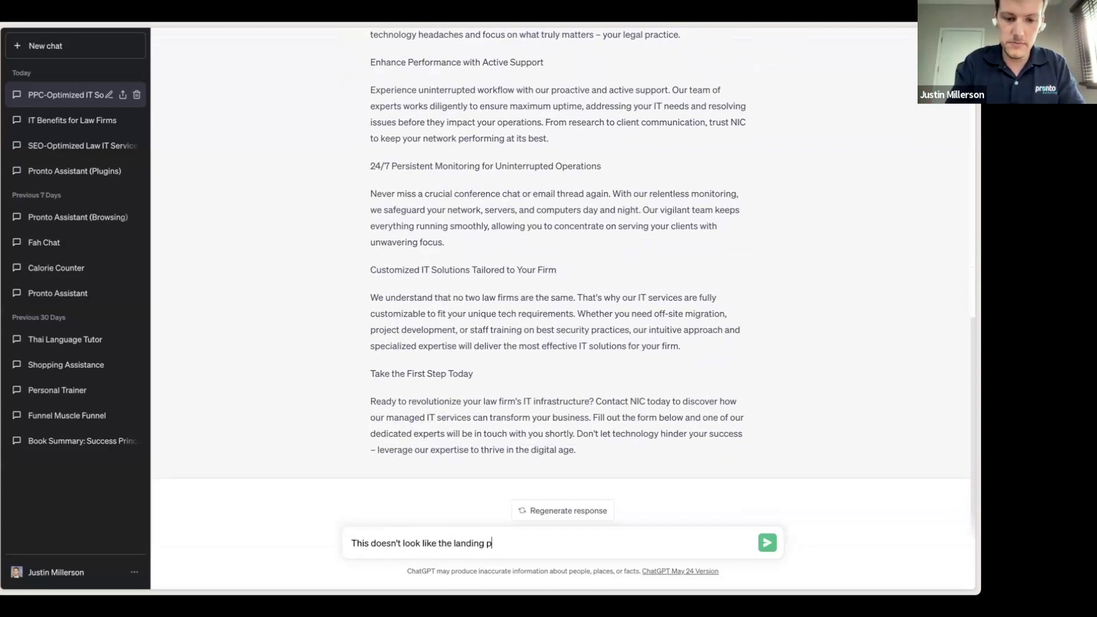
pyautogui.write('age I im')
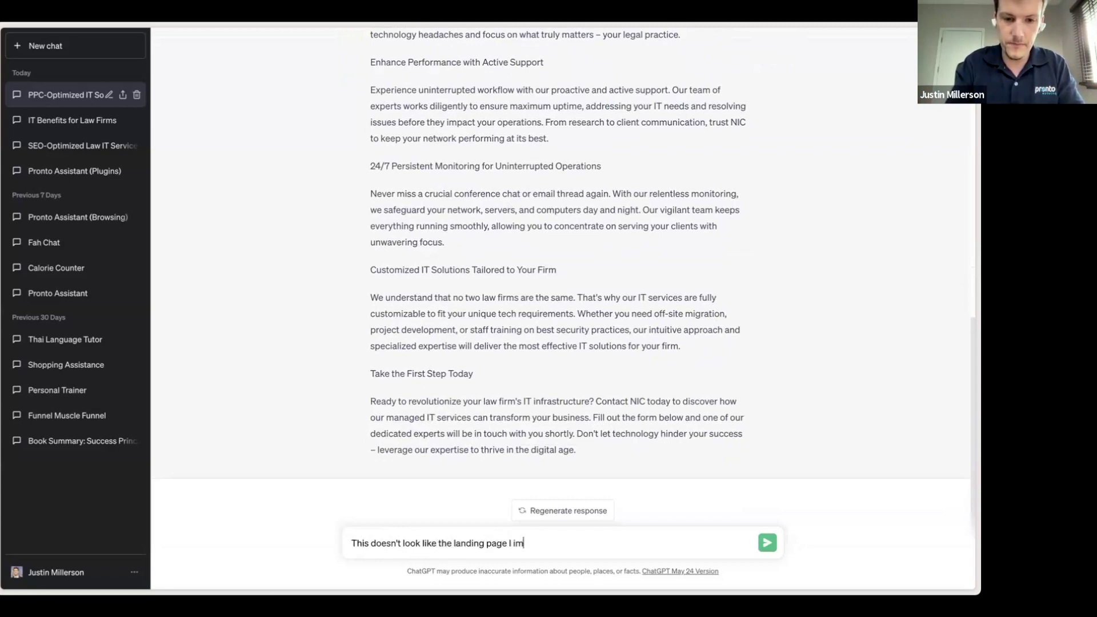
pyautogui.write('agined.')
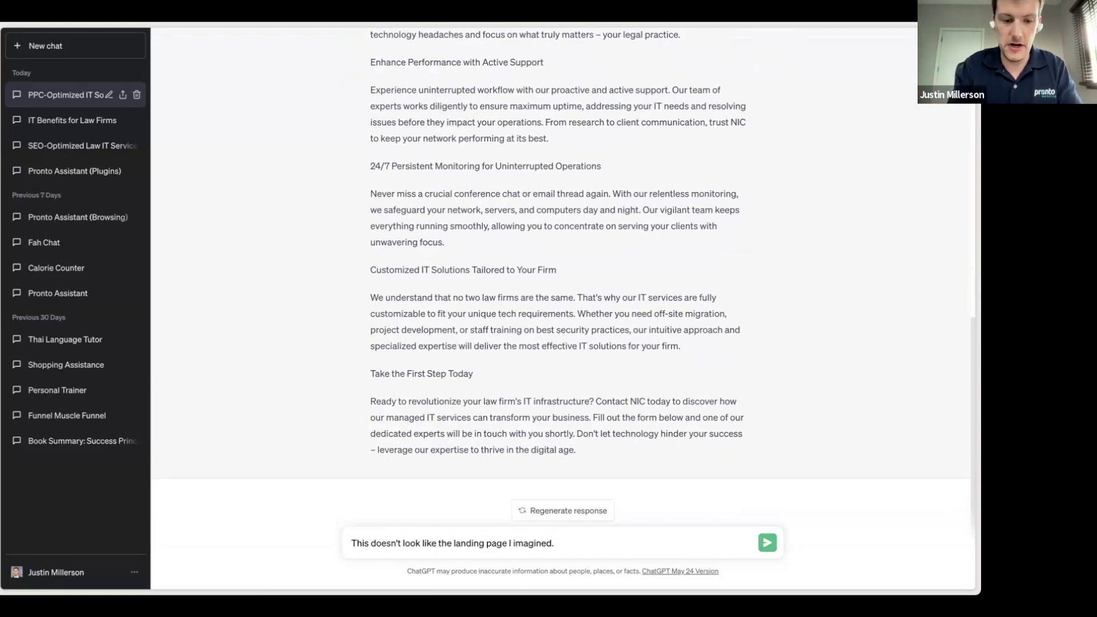
pyautogui.write('We nee')
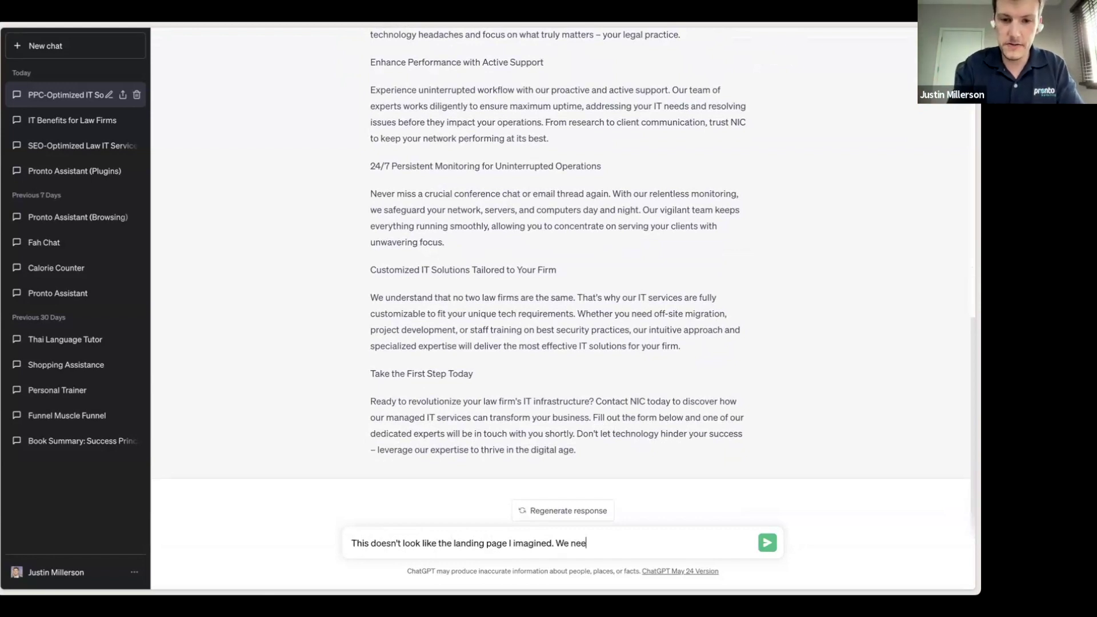
pyautogui.write('d t')
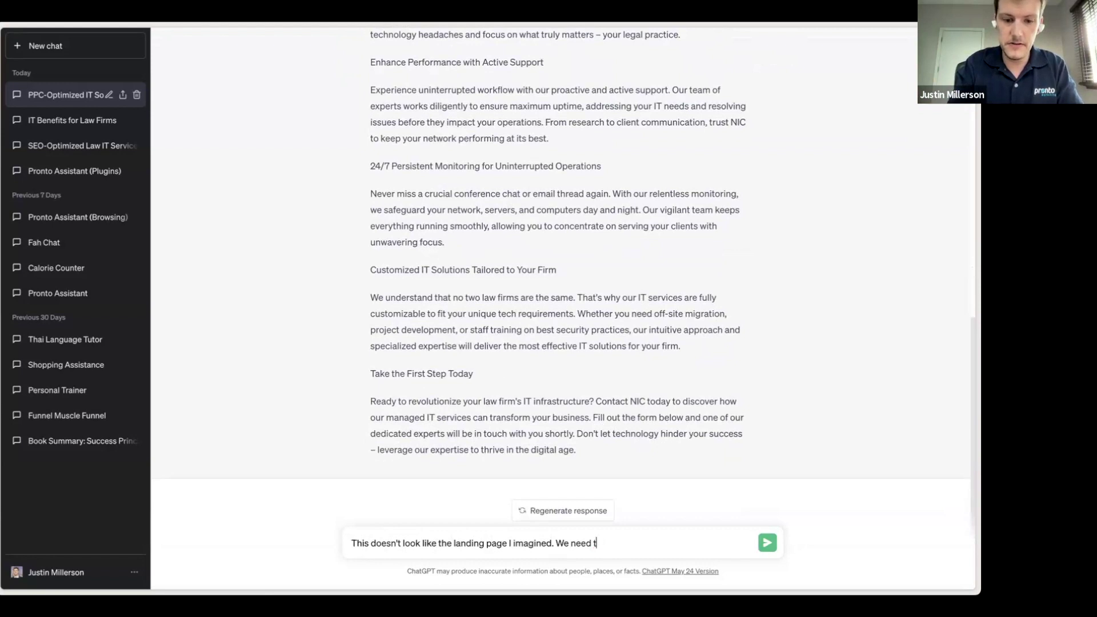
pyautogui.write('gthe follow')
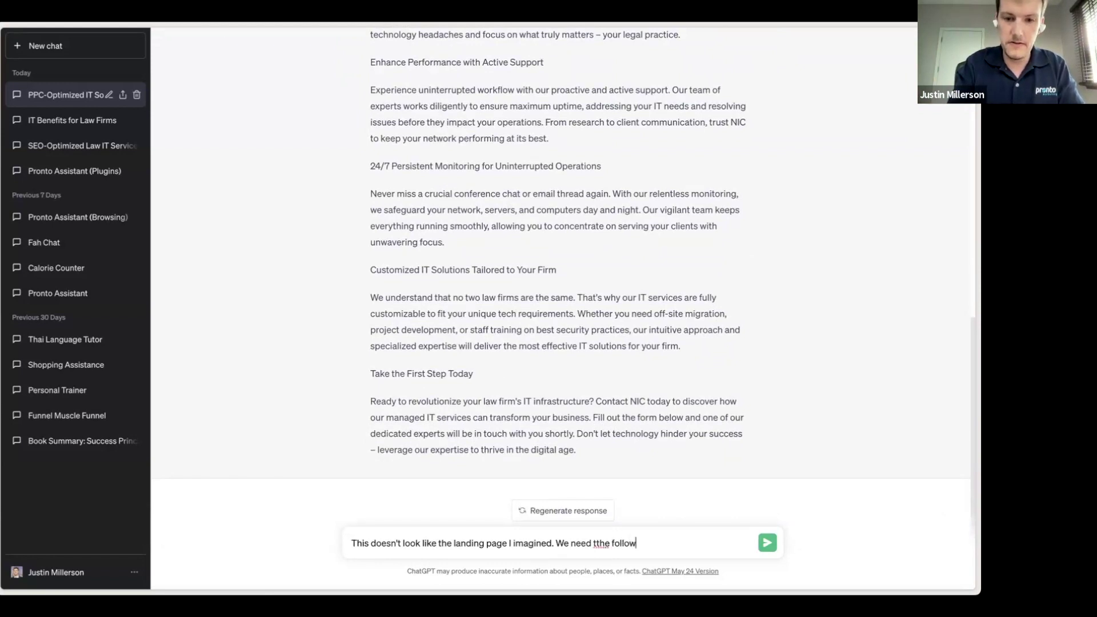
pyautogui.press('BackSpace')
pyautogui.press('BackSpace')
pyautogui.press('BackSpace')
pyautogui.press('BackSpace')
pyautogui.press('BackSpace')
pyautogui.press('BackSpace')
pyautogui.press('BackSpace')
pyautogui.press('BackSpace')
pyautogui.press('BackSpace')
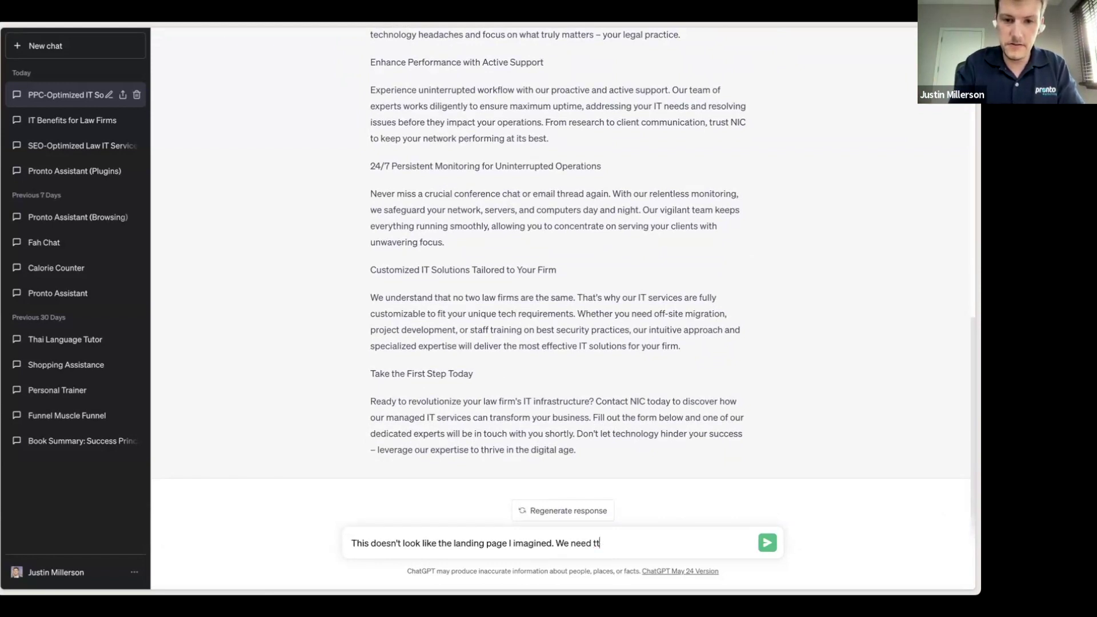
pyautogui.press('BackSpace')
pyautogui.write('he follow')
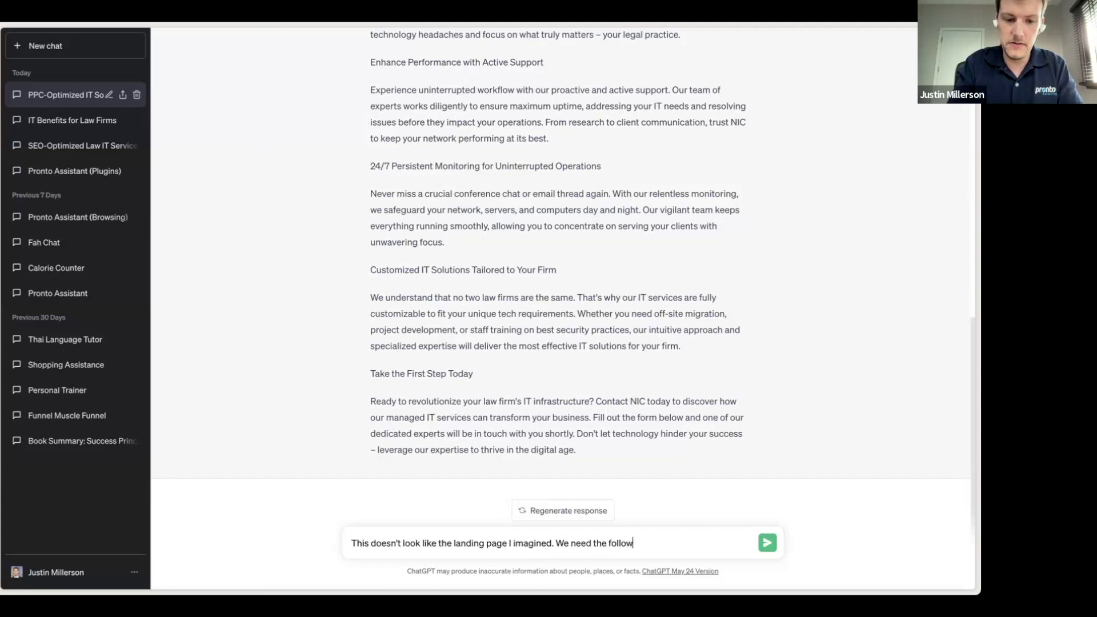
pyautogui.write('ing:')
pyautogui.hotkey('shift', 'Return')
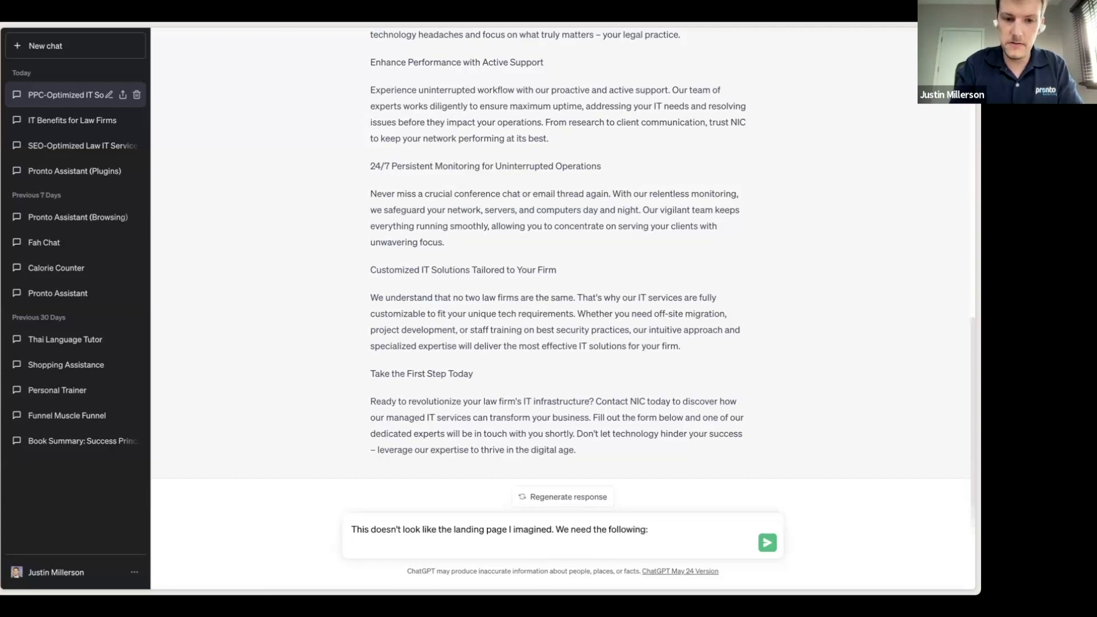
# List the requirements: clear H1, H2, contact form, CTA, full service breakdown, case studies/testimonials.
pyautogui.write('- A')
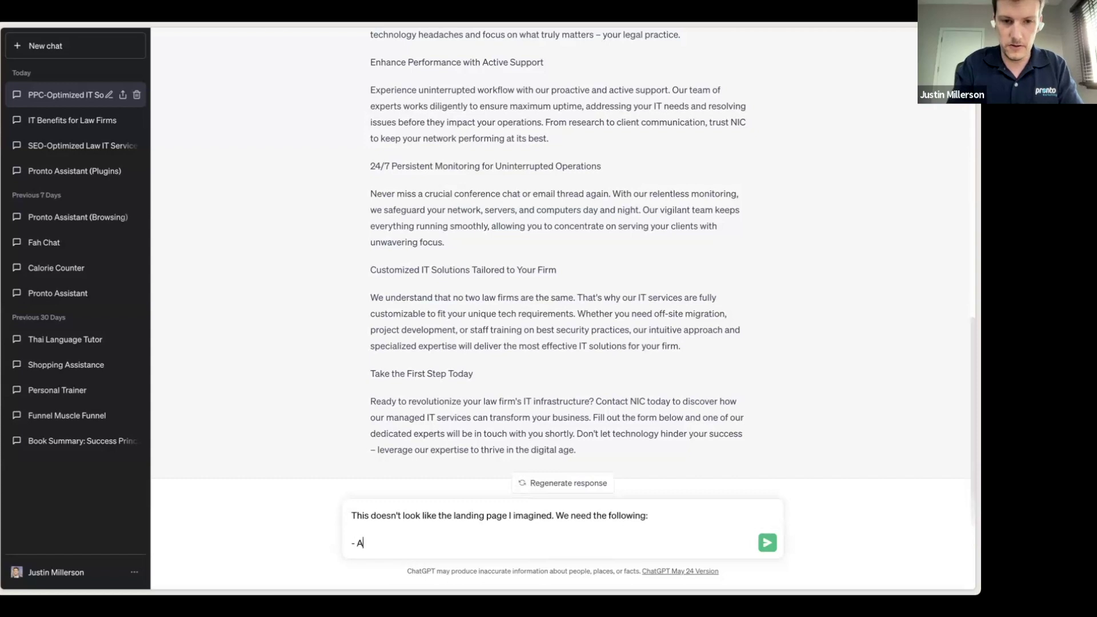
pyautogui.write(' clear H1')
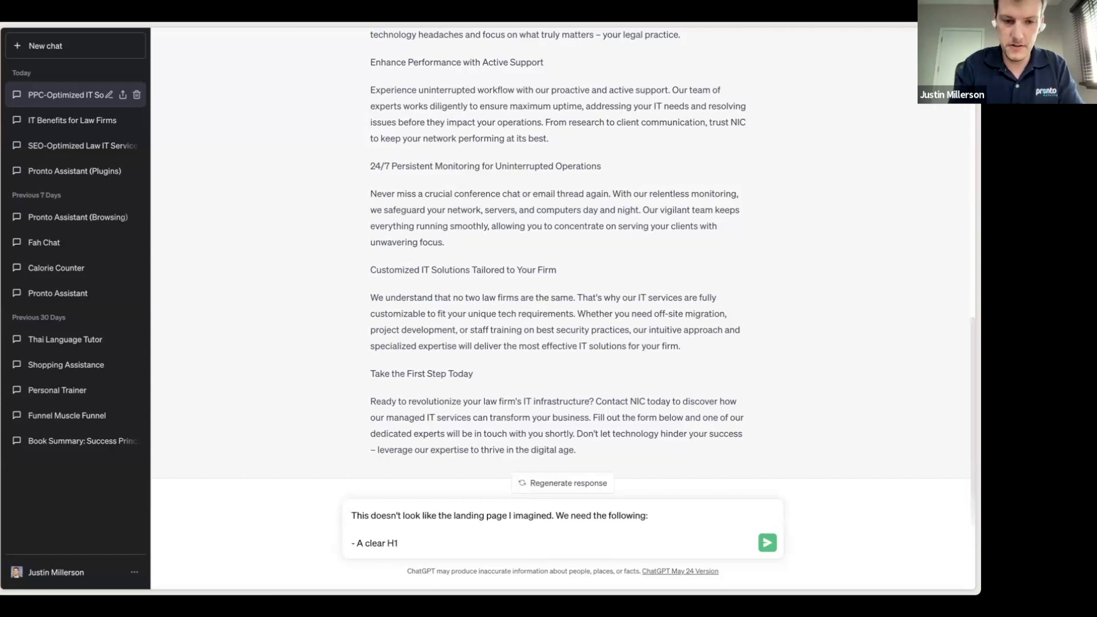
pyautogui.hotkey('shift', 'Return')
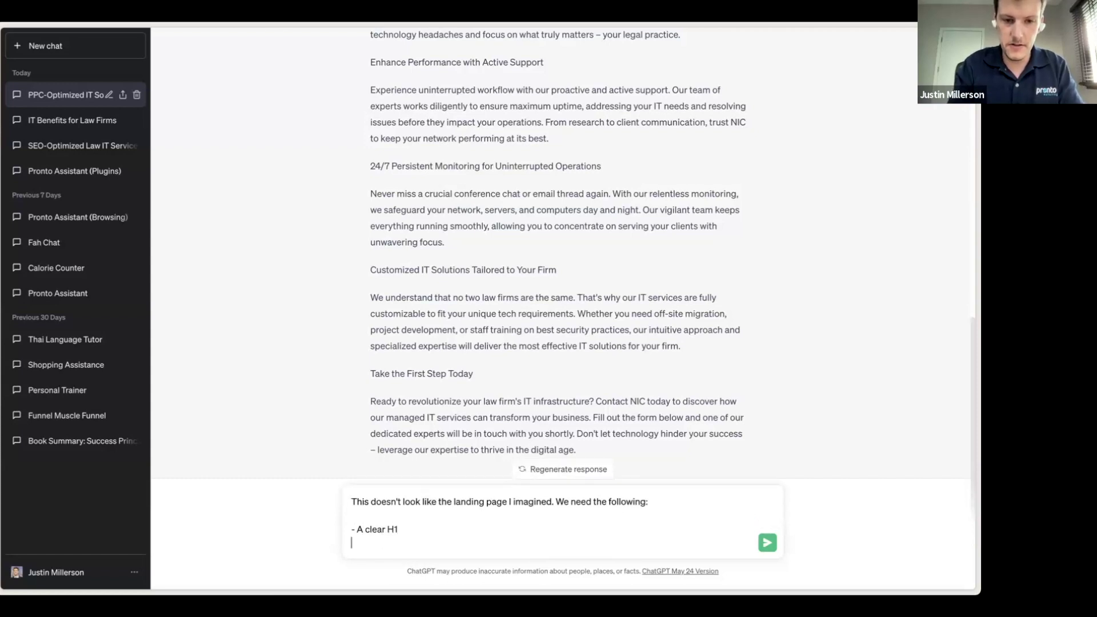
pyautogui.write('- An')
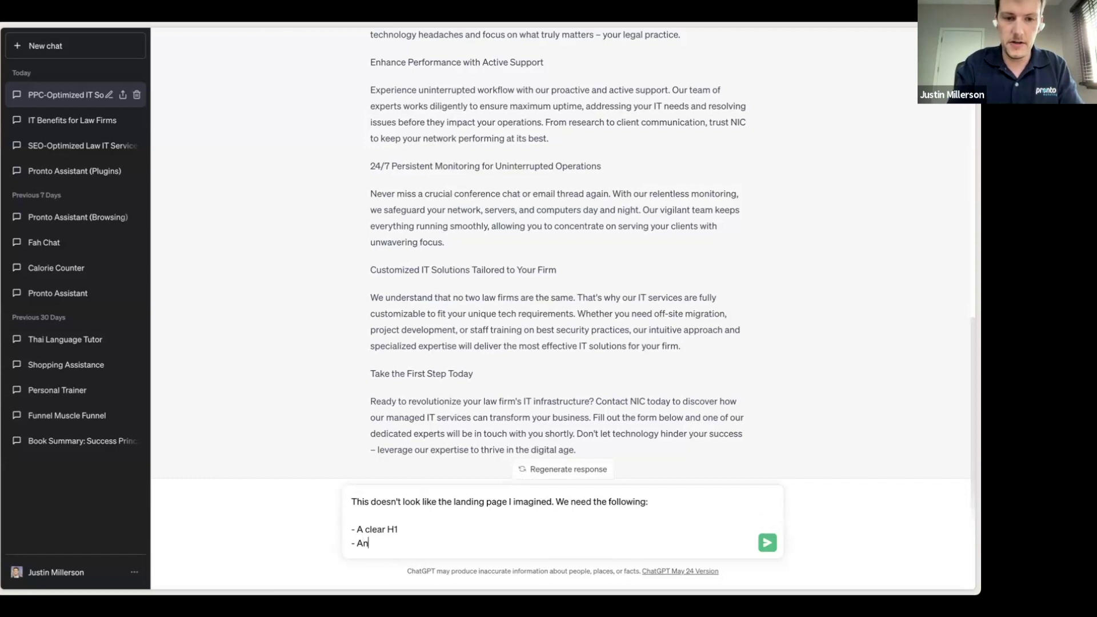
pyautogui.write(' H2')
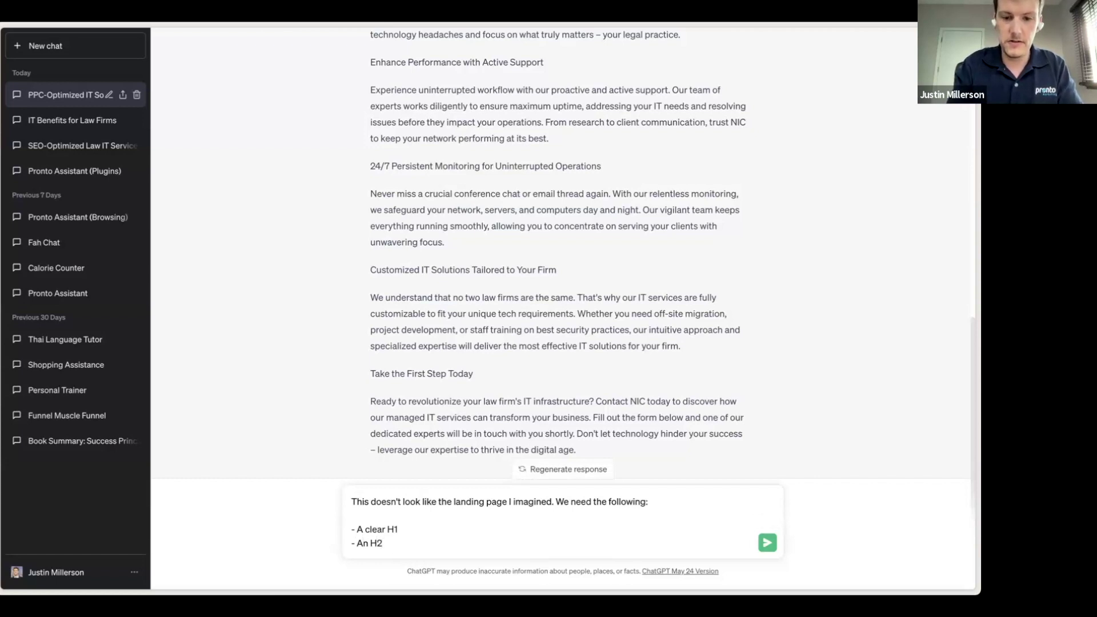
pyautogui.hotkey('shift', 'Return')
pyautogui.write('-')
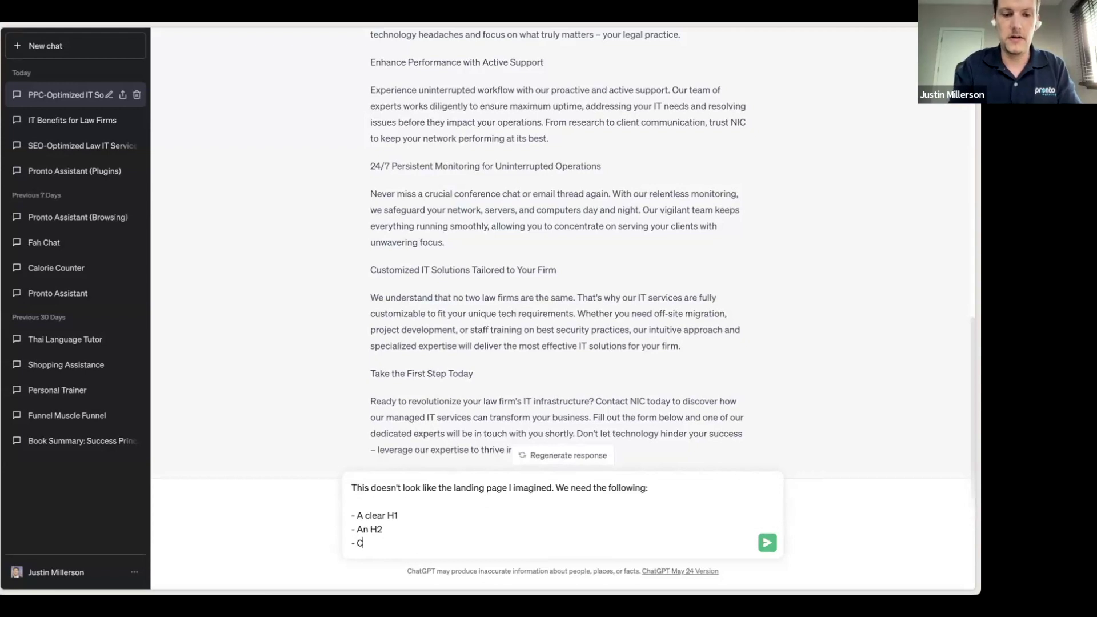
pyautogui.write(' A Contact ')
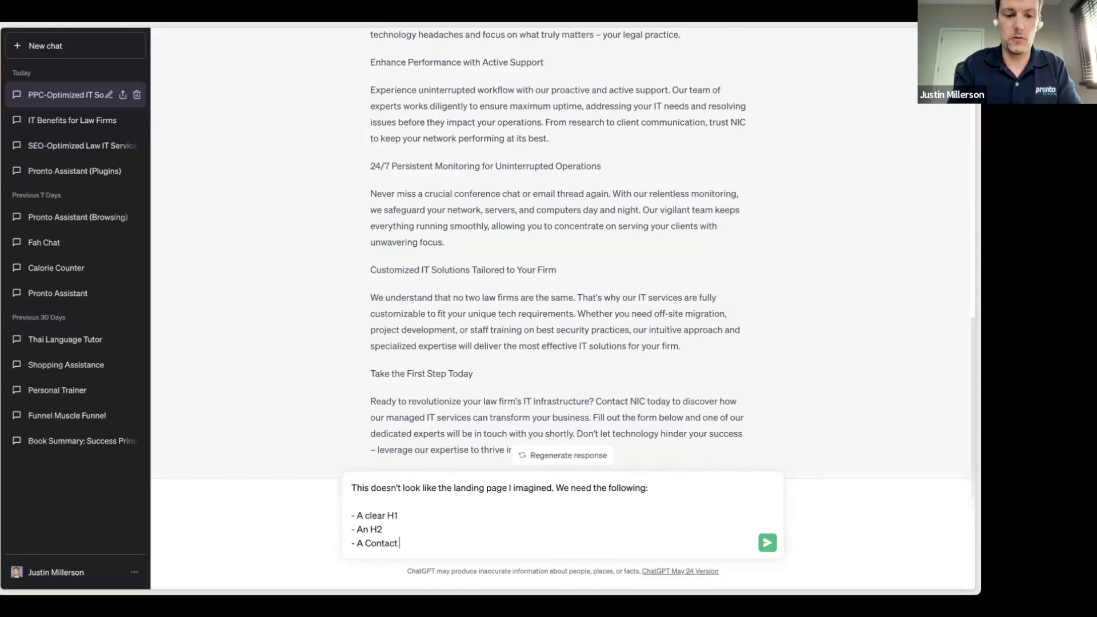
pyautogui.write('form')
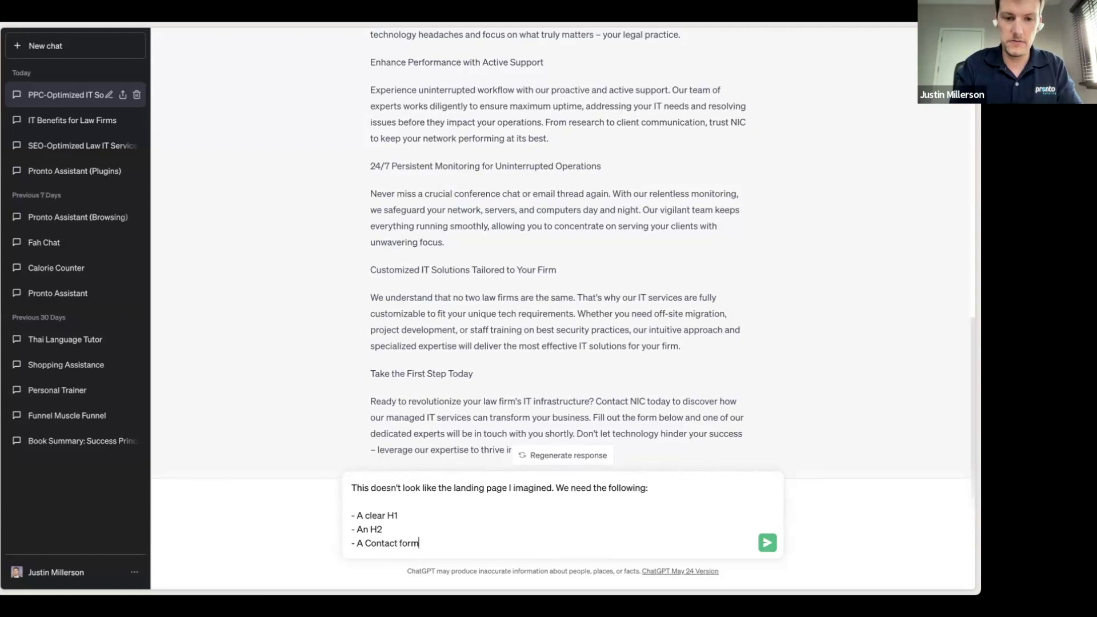
pyautogui.hotkey('shift', 'Return')
pyautogui.write('-')
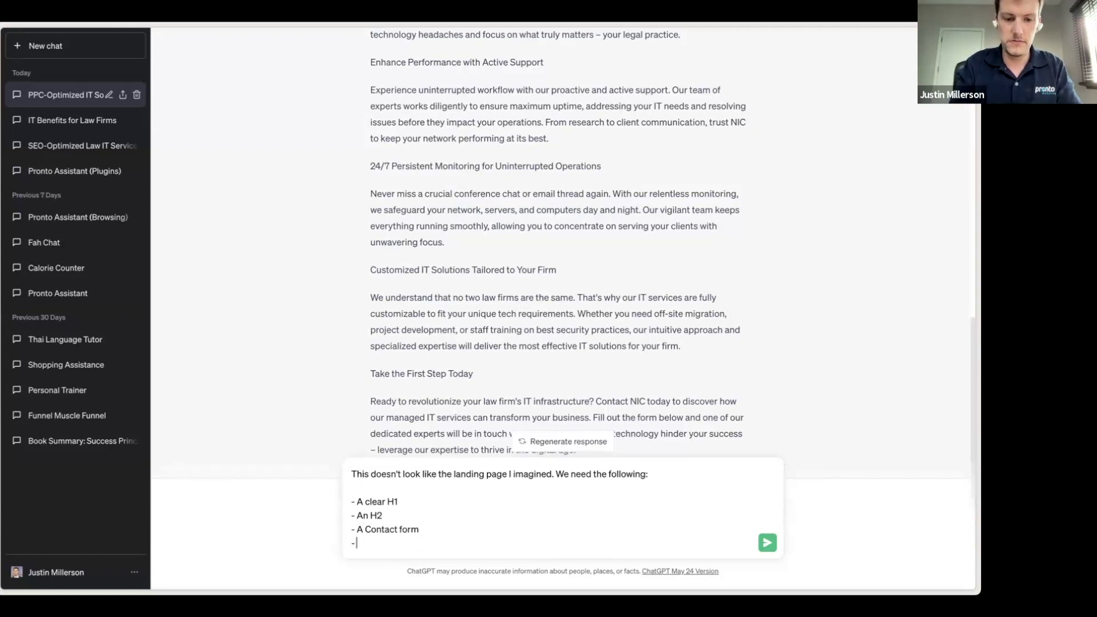
pyautogui.write('A CTA')
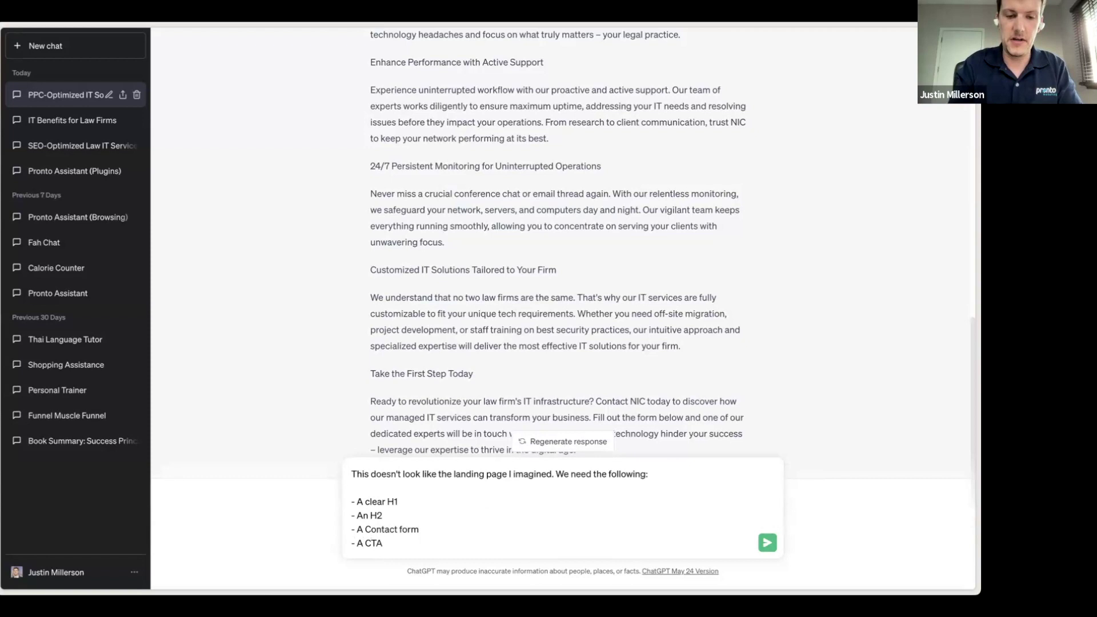
pyautogui.hotkey('shift', 'Return')
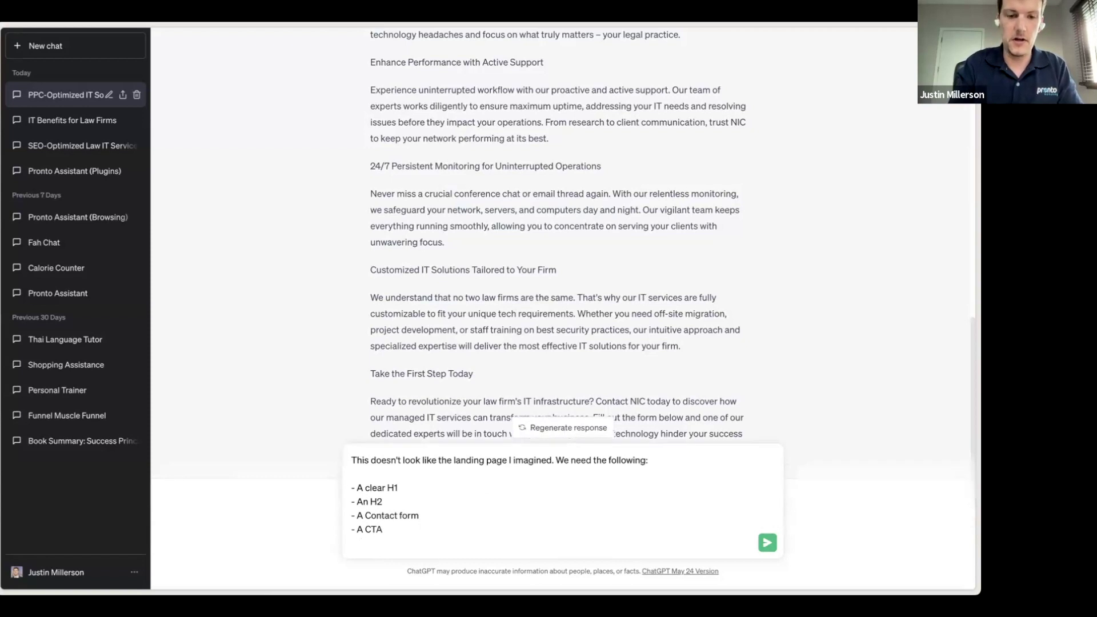
pyautogui.write('- A')
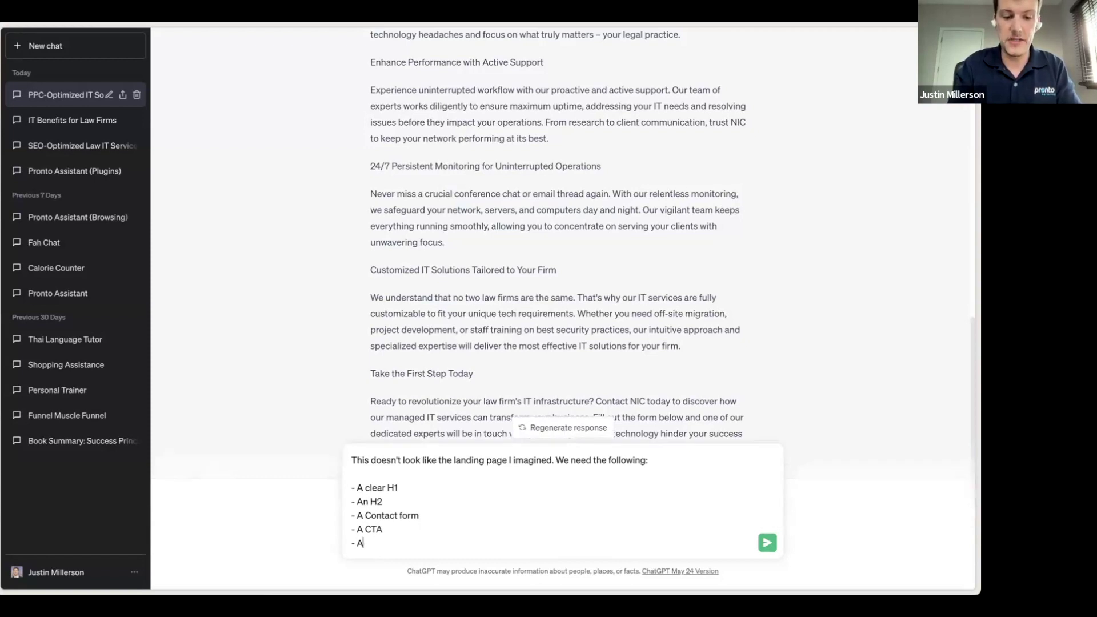
pyautogui.write(' breakd')
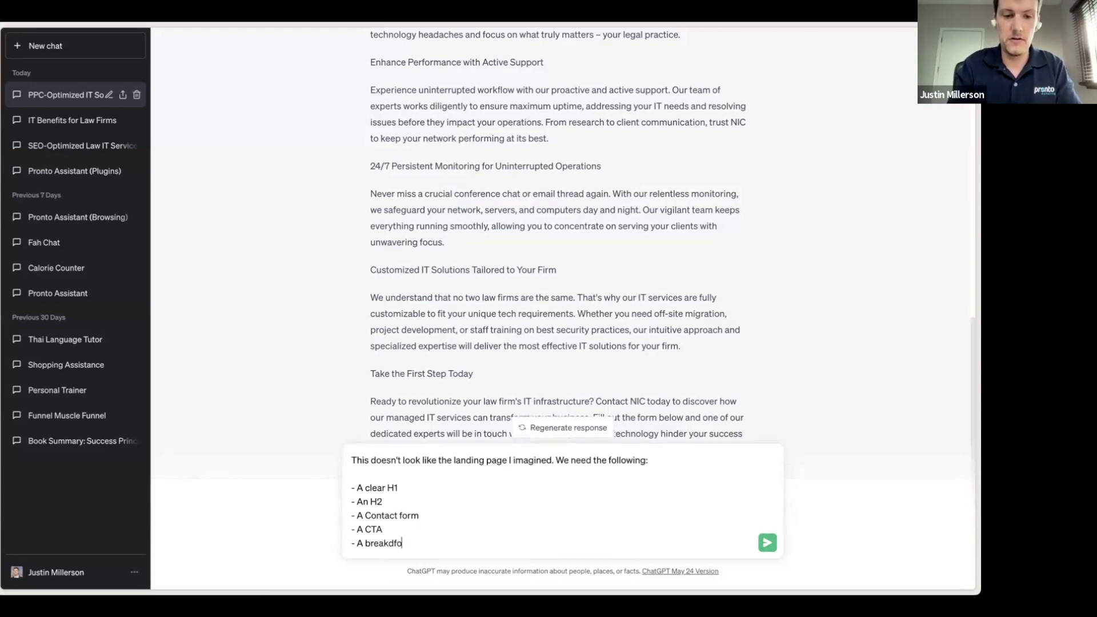
pyautogui.write('own ')
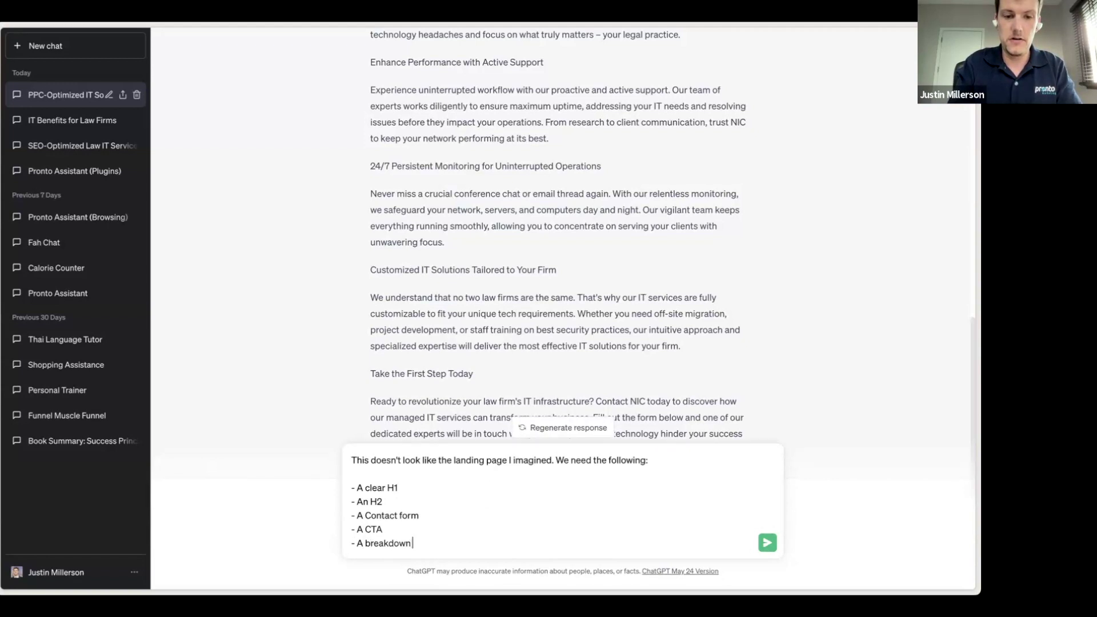
pyautogui.write('of your fu')
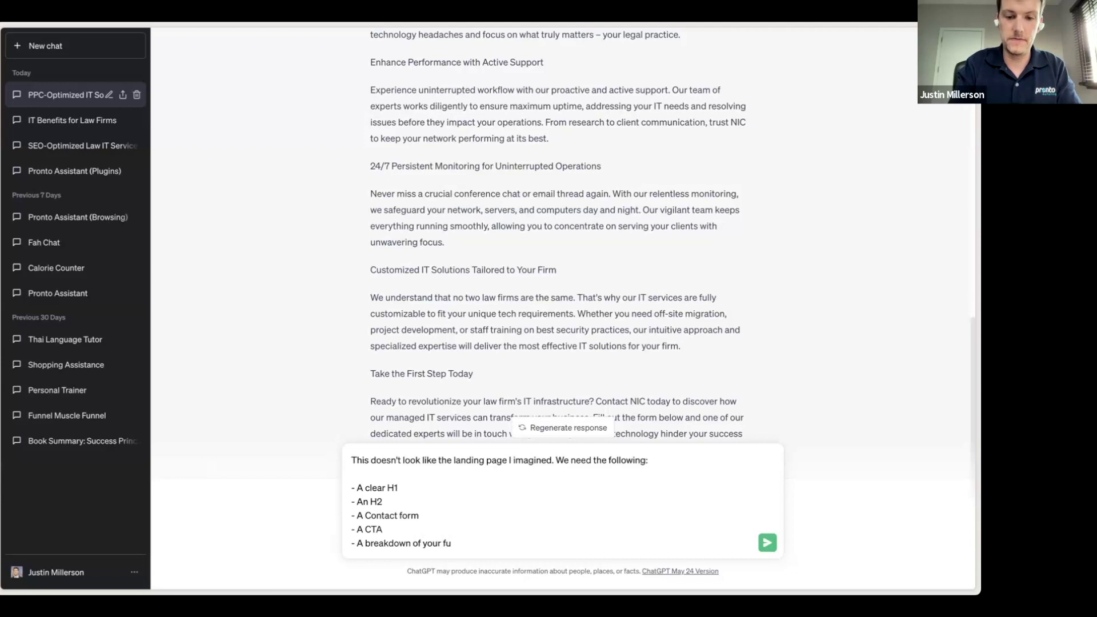
pyautogui.write('ll serve')
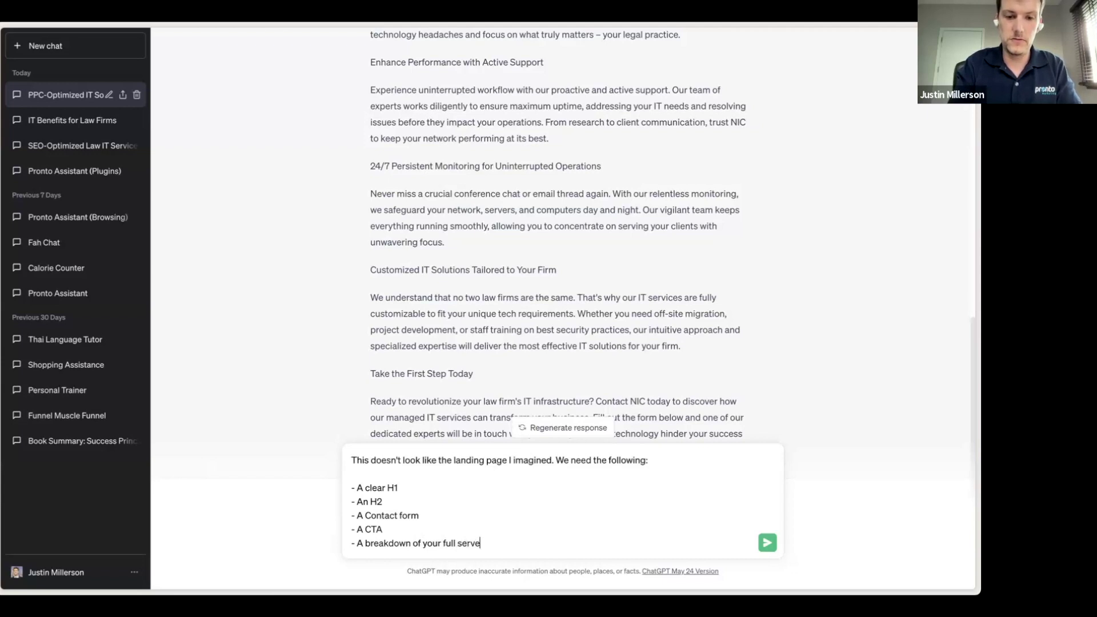
pyautogui.write(' offering')
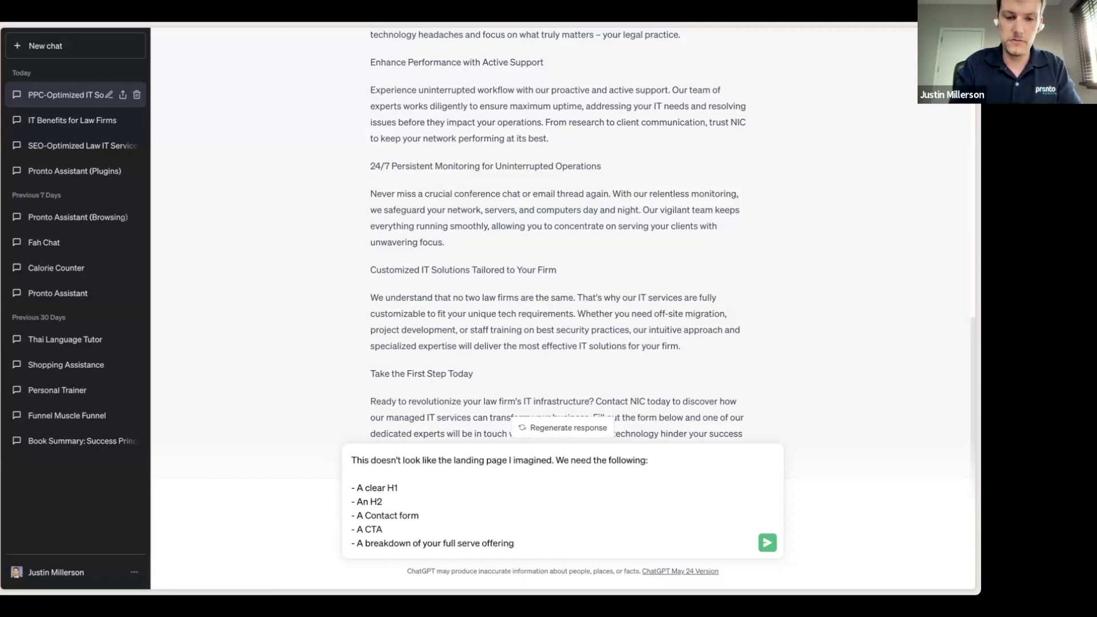
pyautogui.hotkey('shift', 'Return')
pyautogui.write('- ')
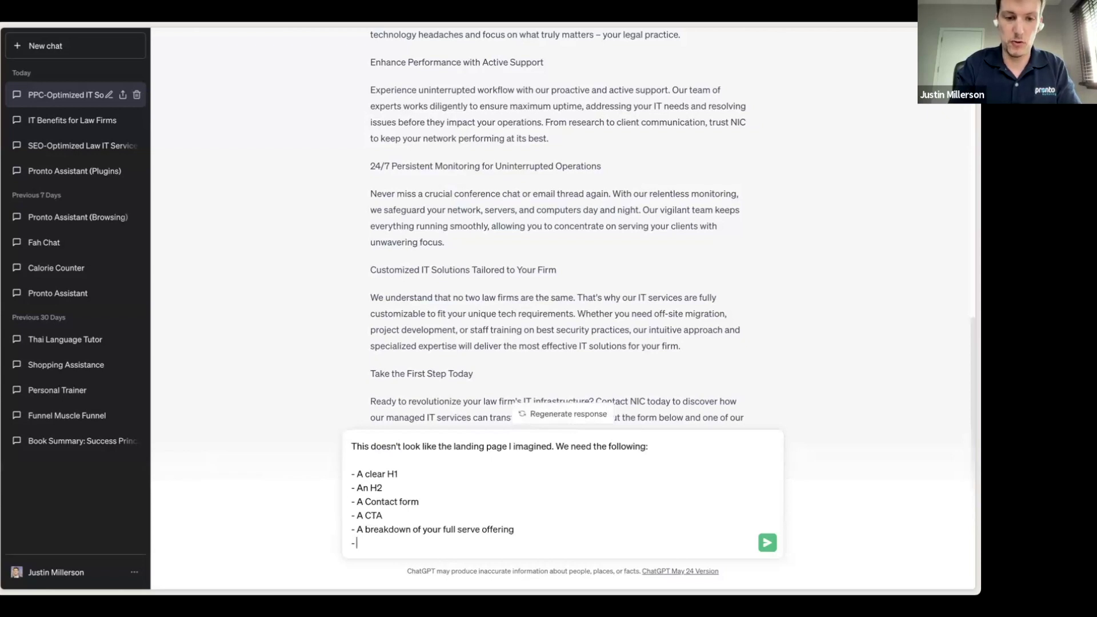
pyautogui.write('Case ')
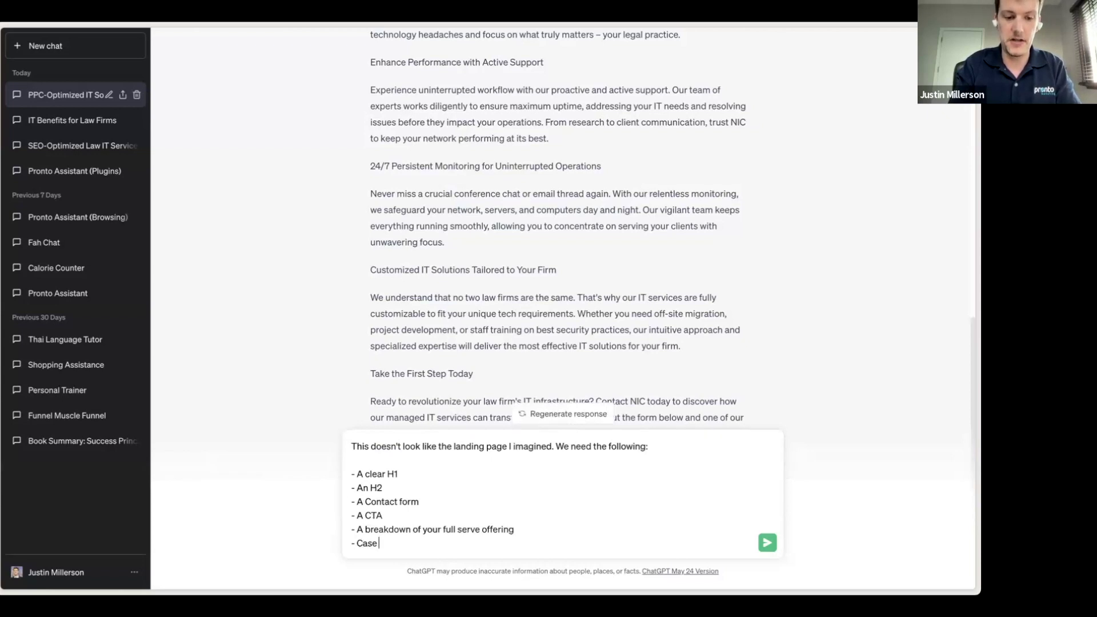
pyautogui.write('St')
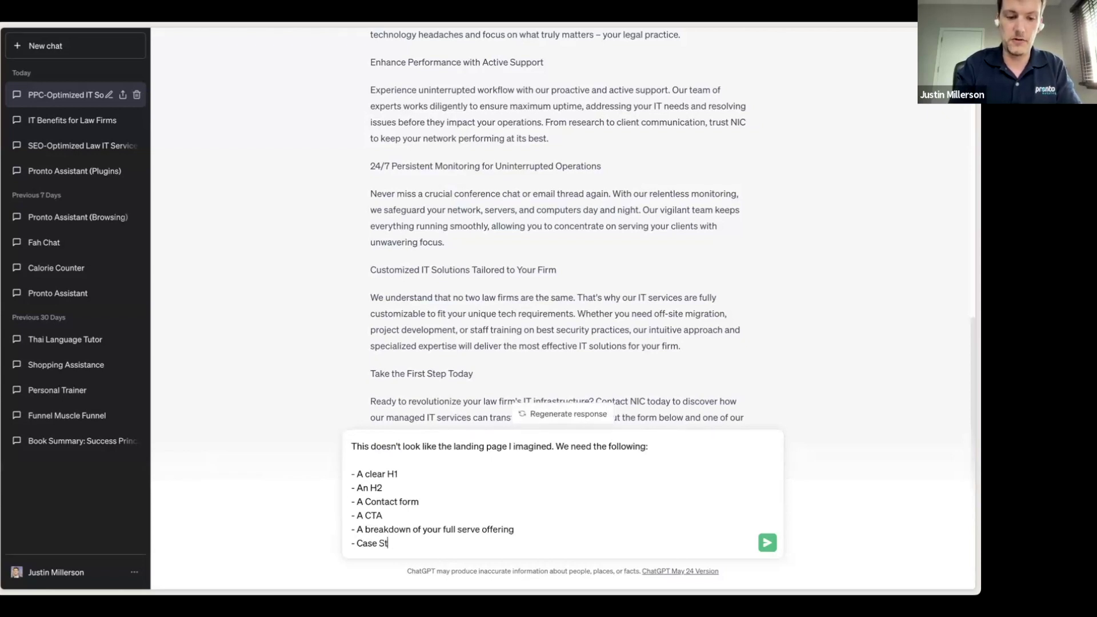
pyautogui.write('udies/')
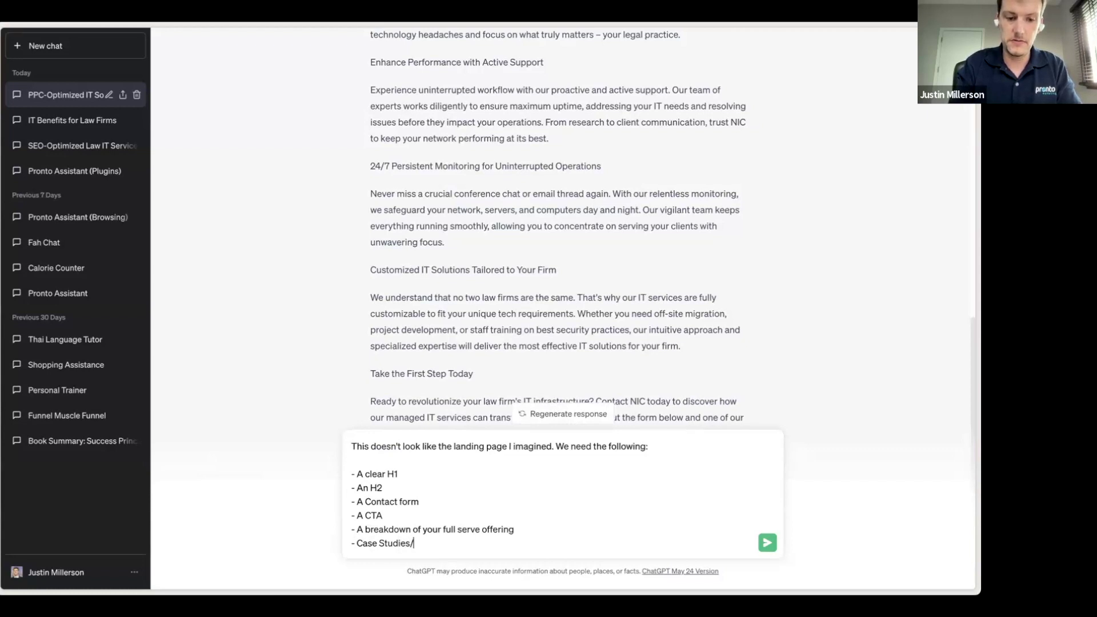
pyautogui.write('testimonia')
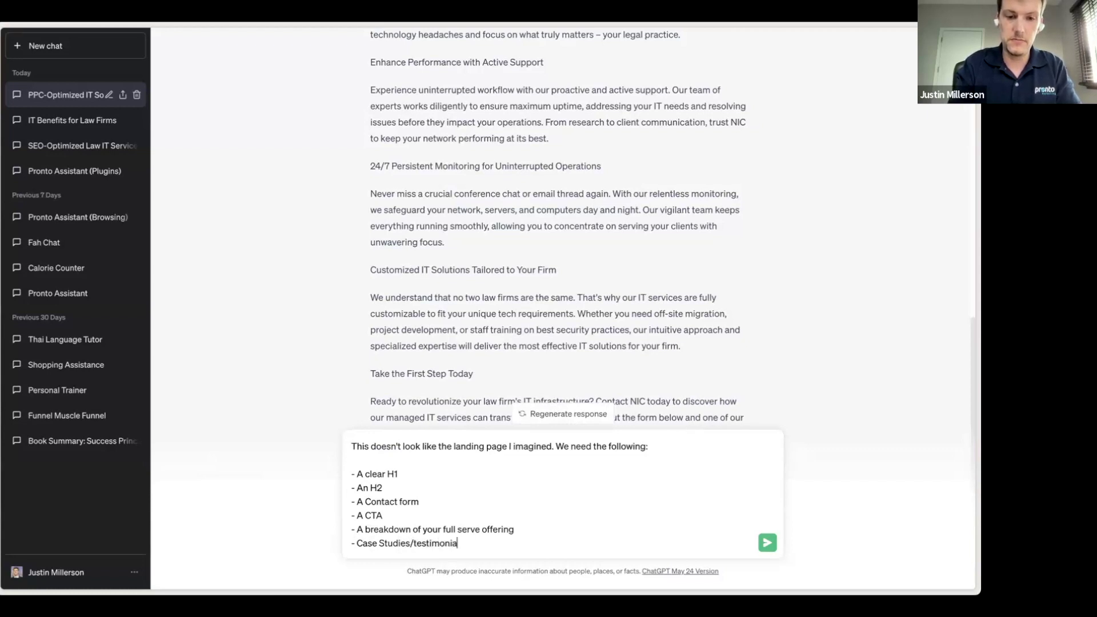
pyautogui.write('ls')
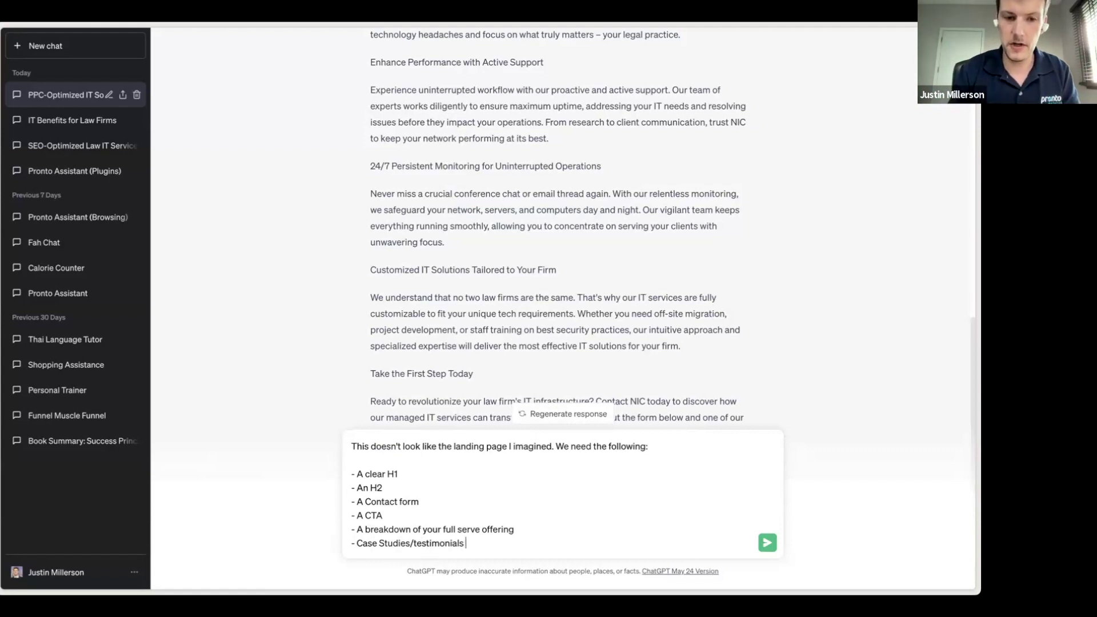
pyautogui.hotkey('shift', 'Return')
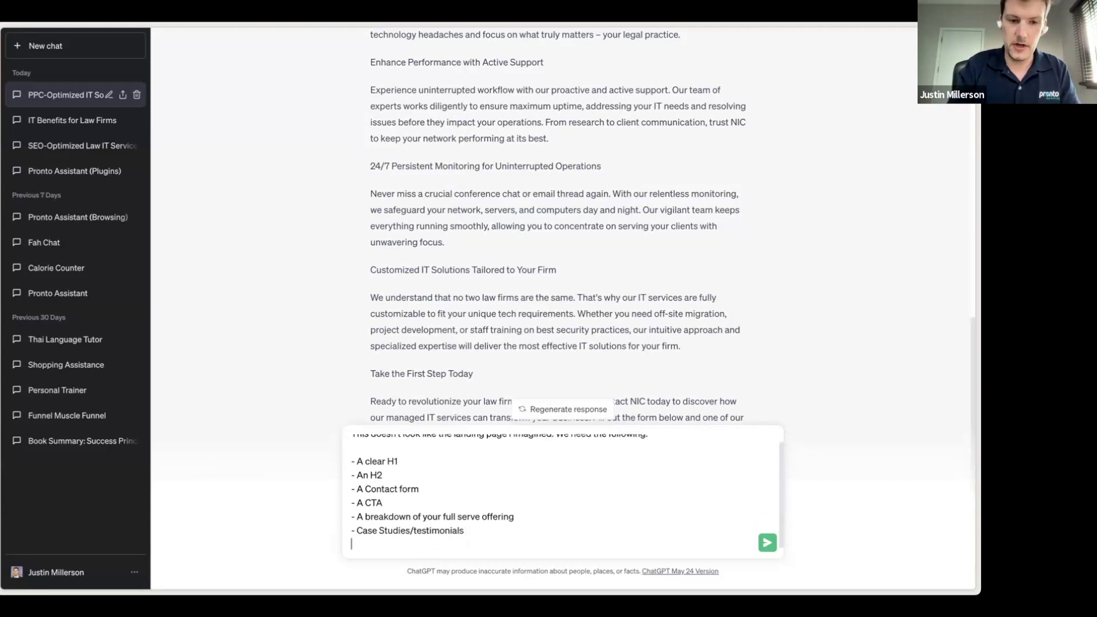
# Add '- Awards' and '- Final CTA' bullets to the unsent requirements list.
pyautogui.write('-')
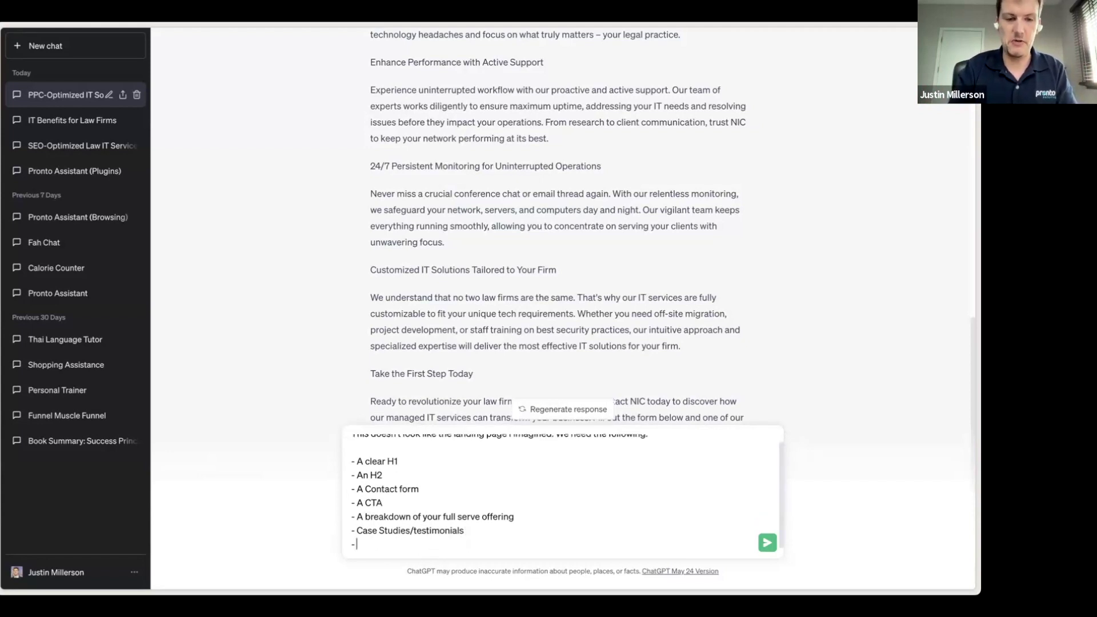
pyautogui.write(' Awards')
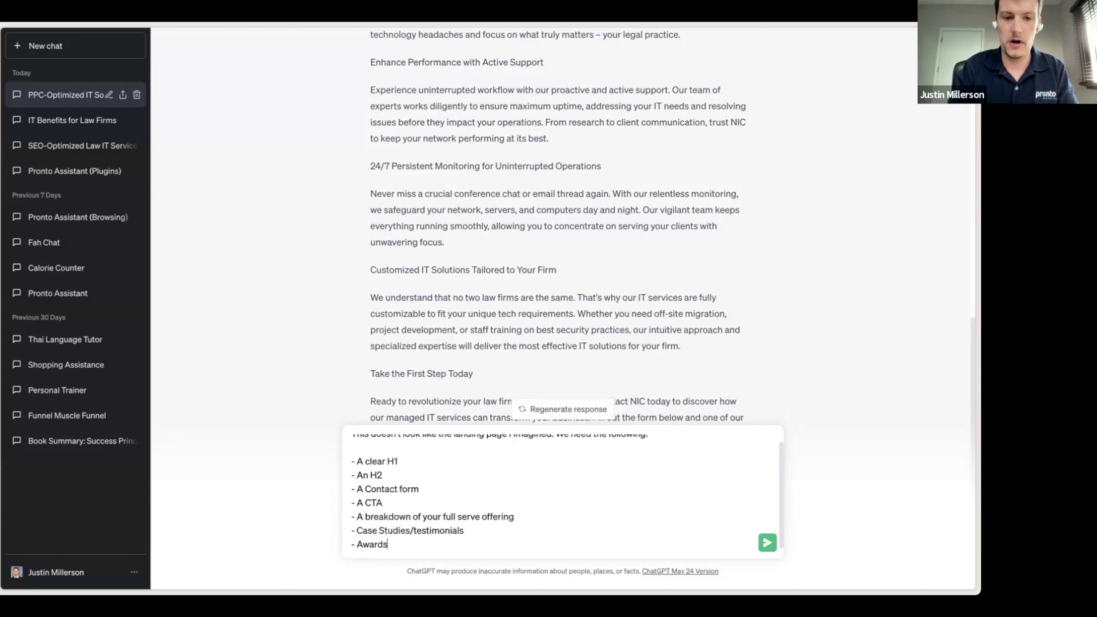
pyautogui.hotkey('shift', 'Return')
pyautogui.write('-')
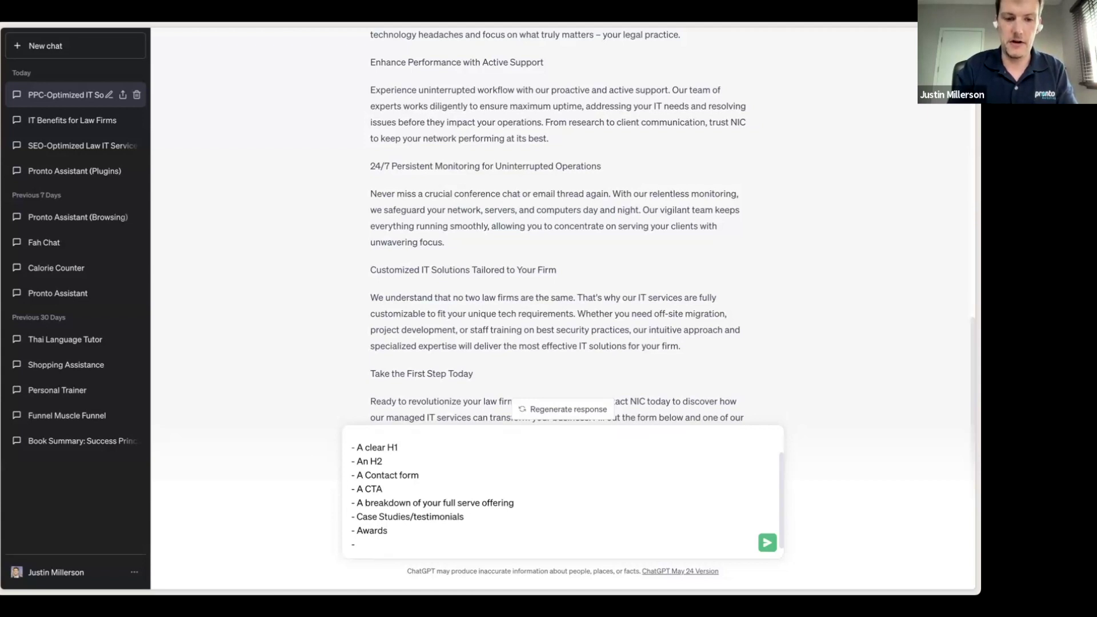
pyautogui.write(' CT')
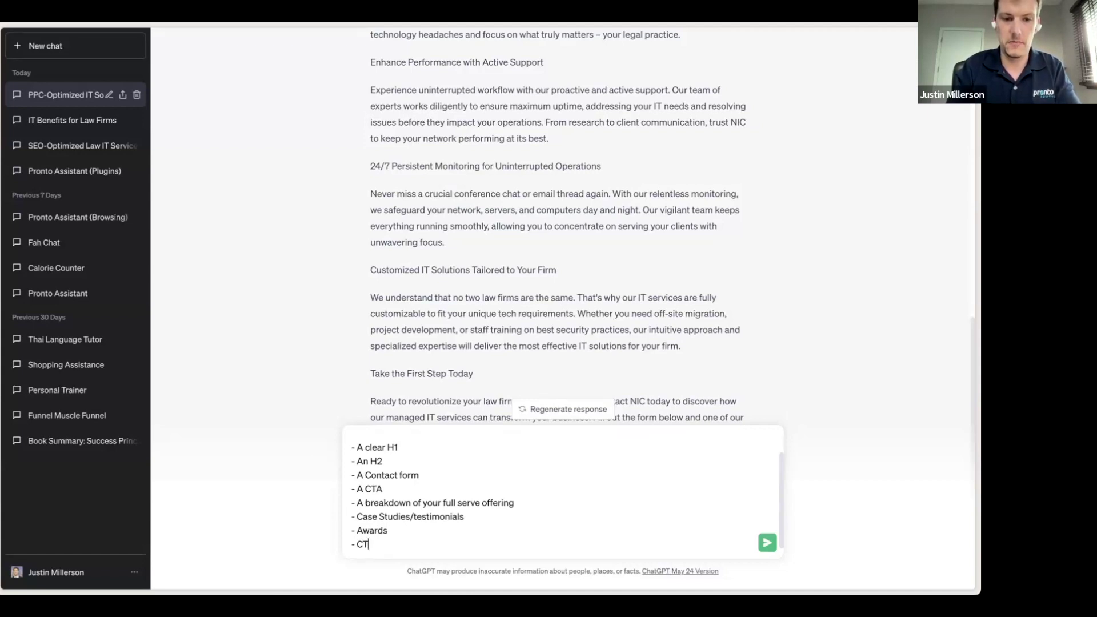
pyautogui.press('BackSpace')
pyautogui.press('BackSpace')
pyautogui.write('F')
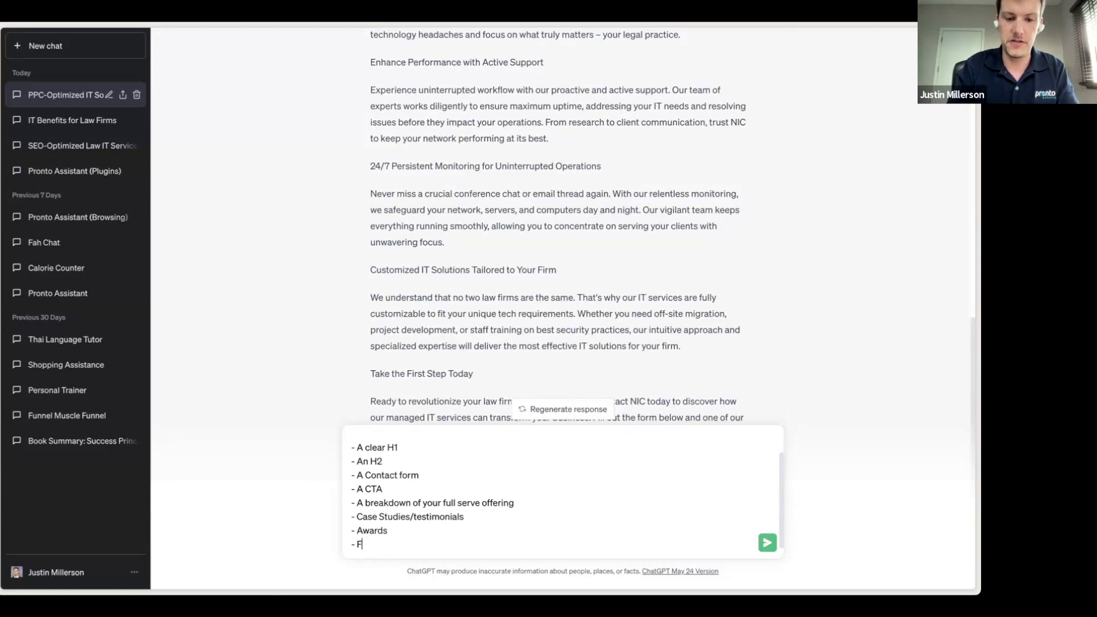
pyautogui.write('inal CTA')
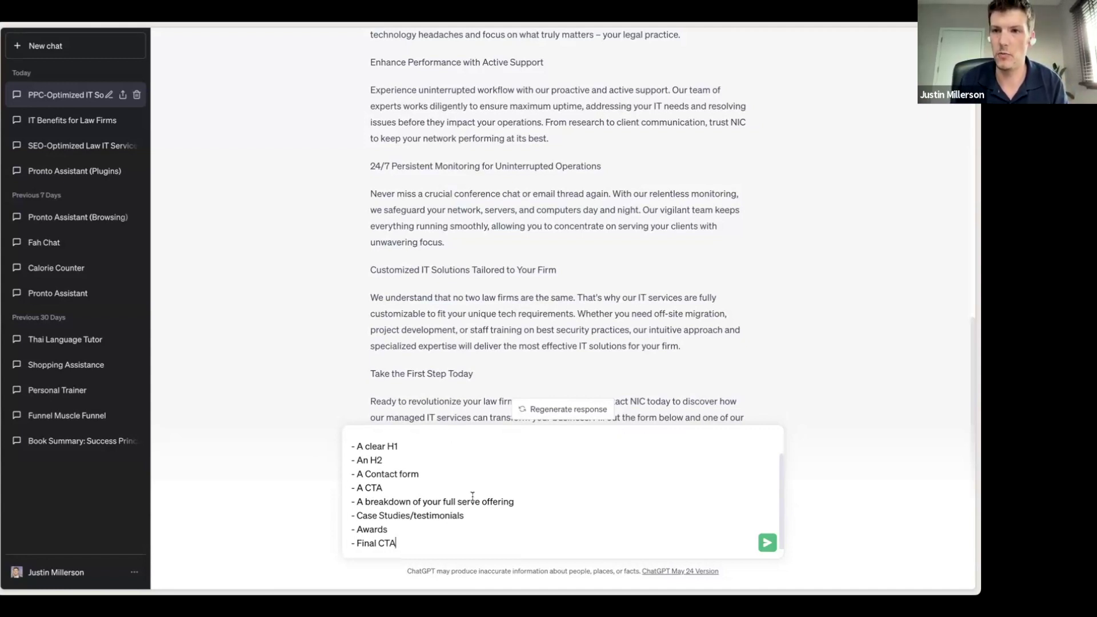
# On a new line, ask to revise the above into a PPC ads landing page formatted as outlined.
pyautogui.scroll(2, 472, 496)
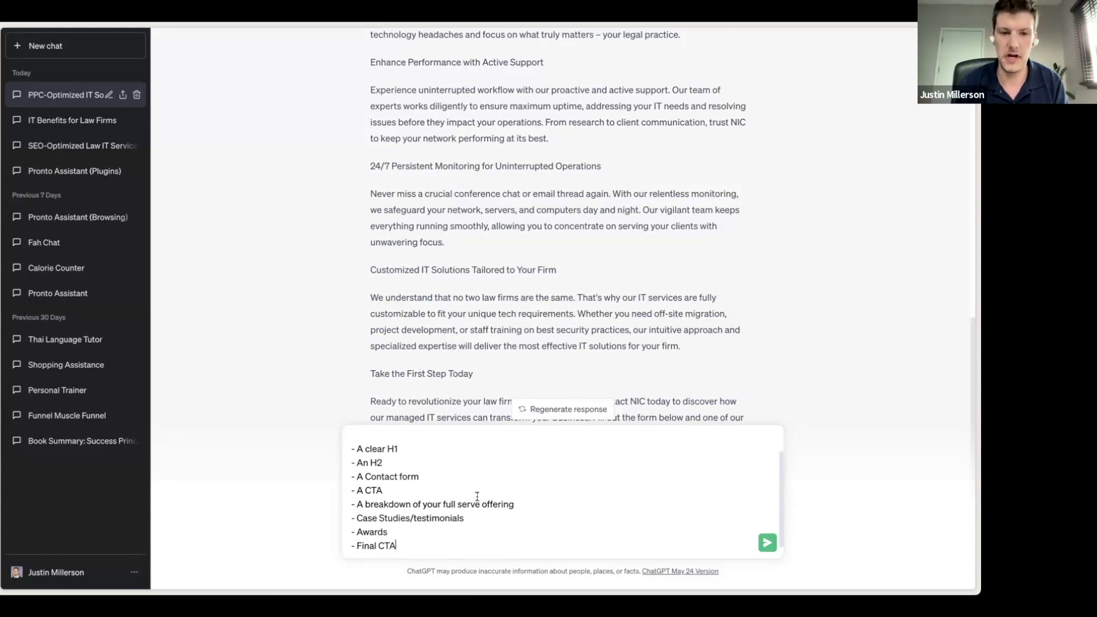
pyautogui.scroll(-2, 537, 491)
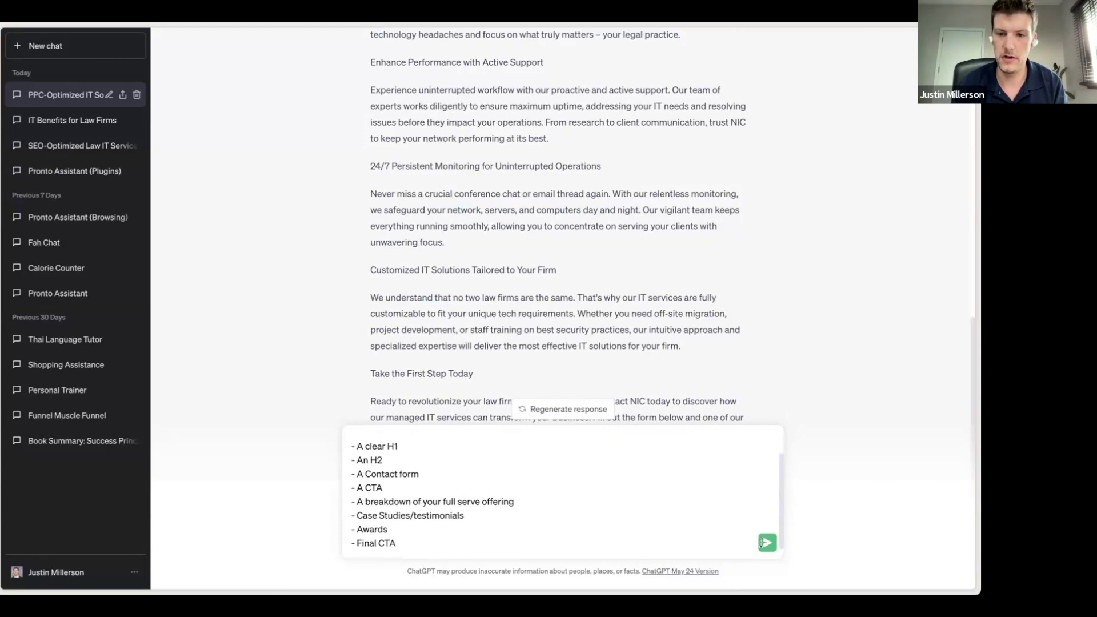
pyautogui.scroll(2, 569, 487)
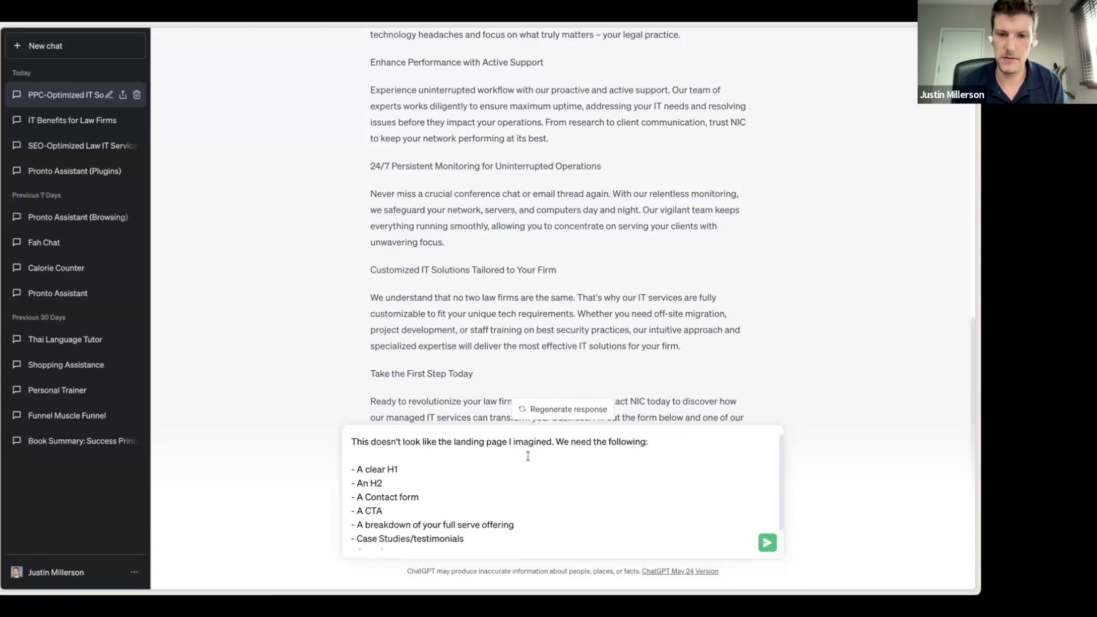
pyautogui.scroll(-2, 435, 538)
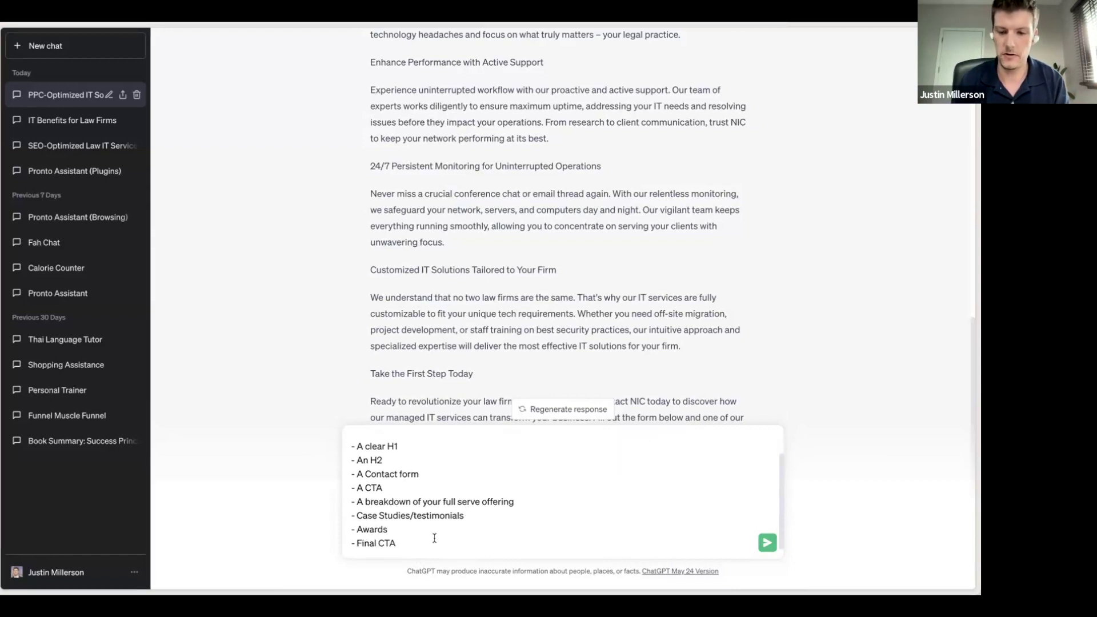
pyautogui.hotkey('shift', 'Return')
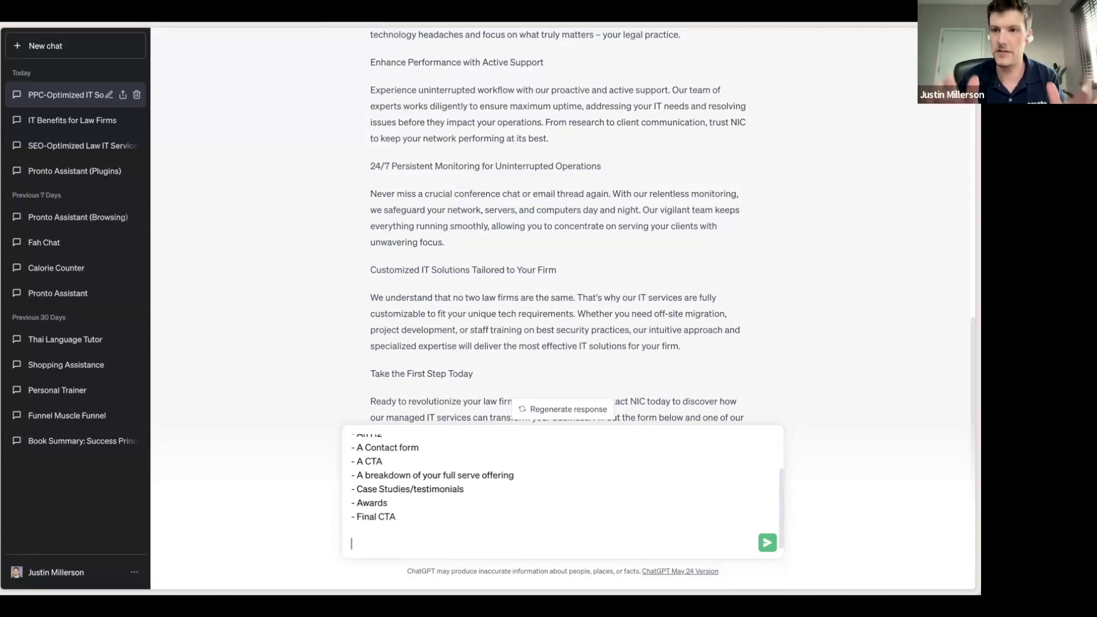
pyautogui.write('P')
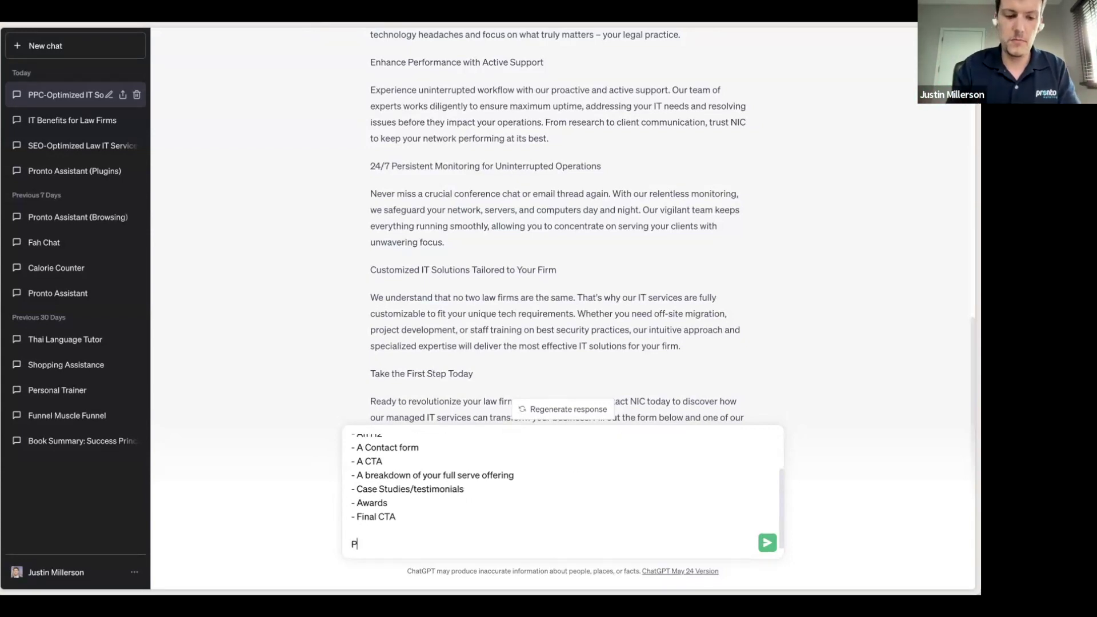
pyautogui.write('lease revise ')
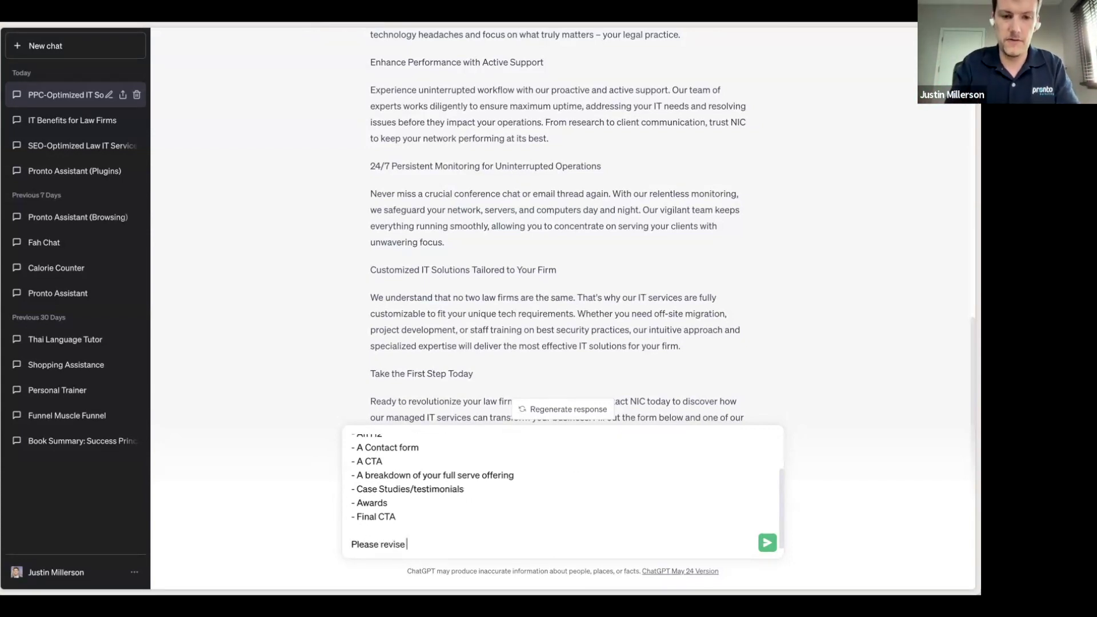
pyautogui.write('the')
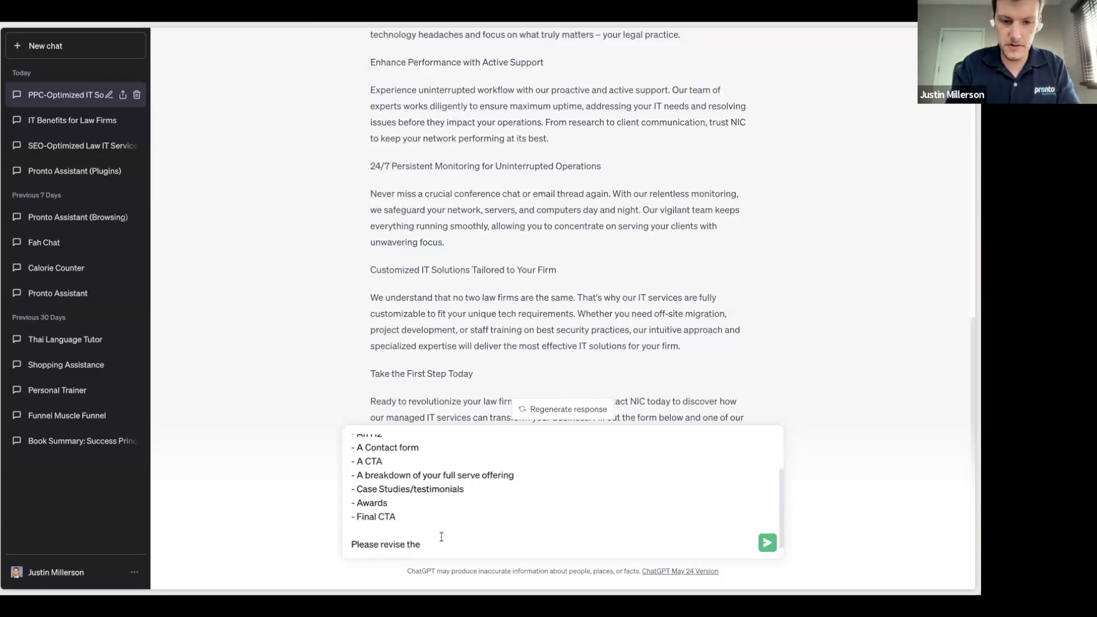
pyautogui.write(' ab')
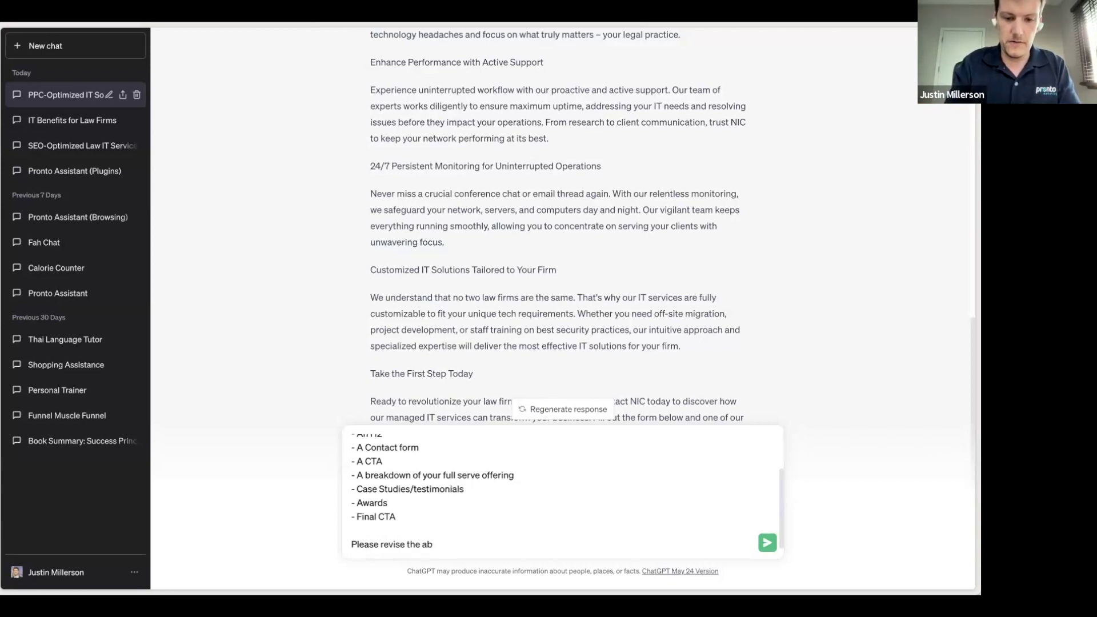
pyautogui.write('ove ')
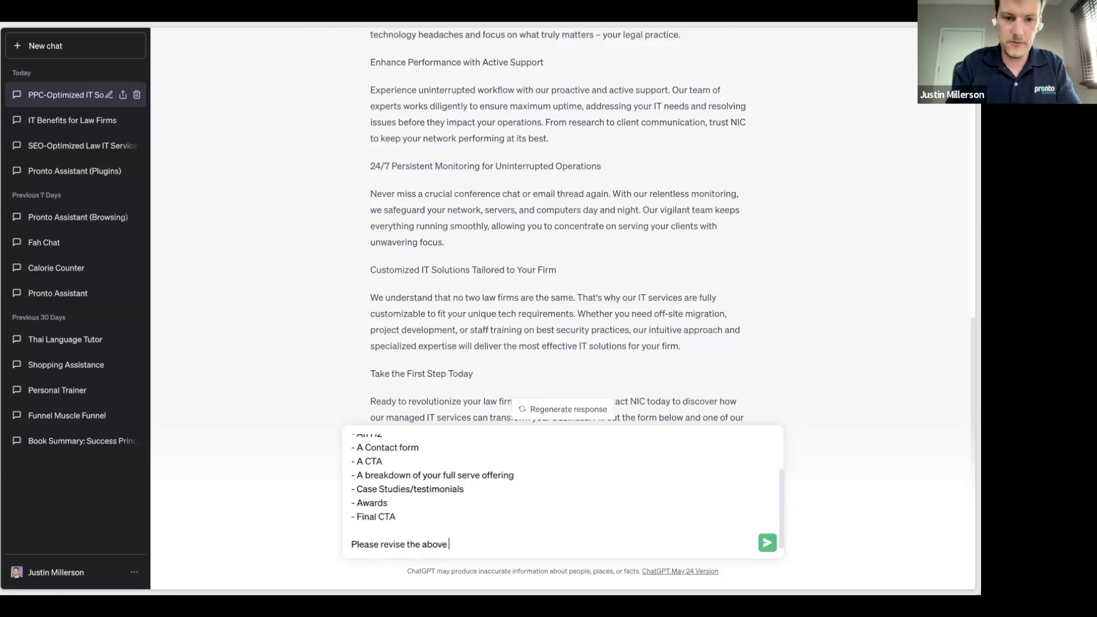
pyautogui.write('to represent')
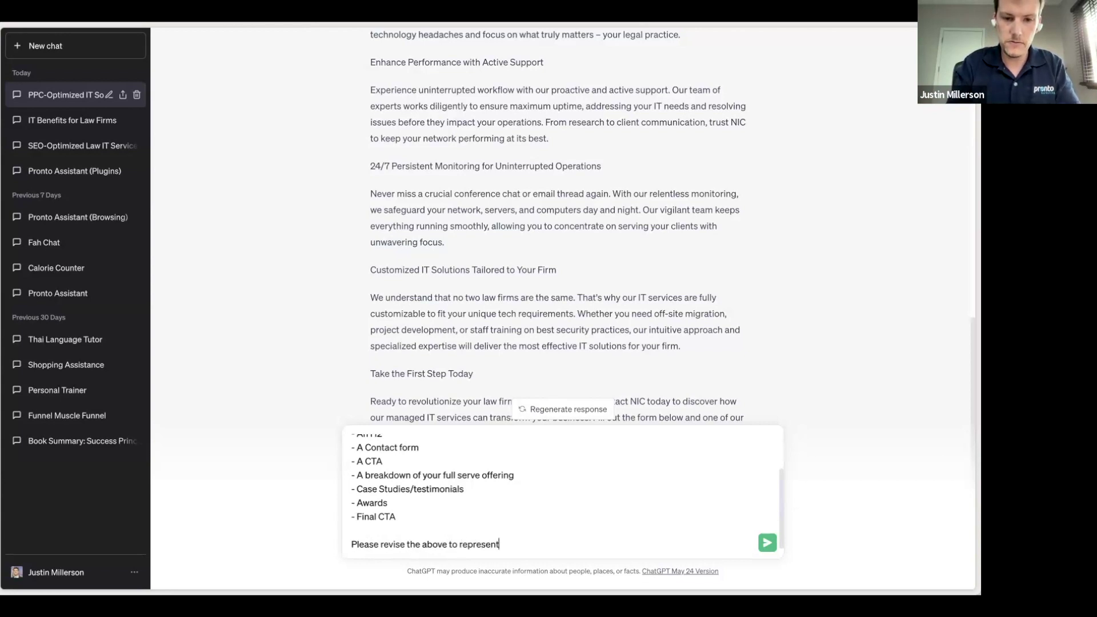
pyautogui.write(' a ')
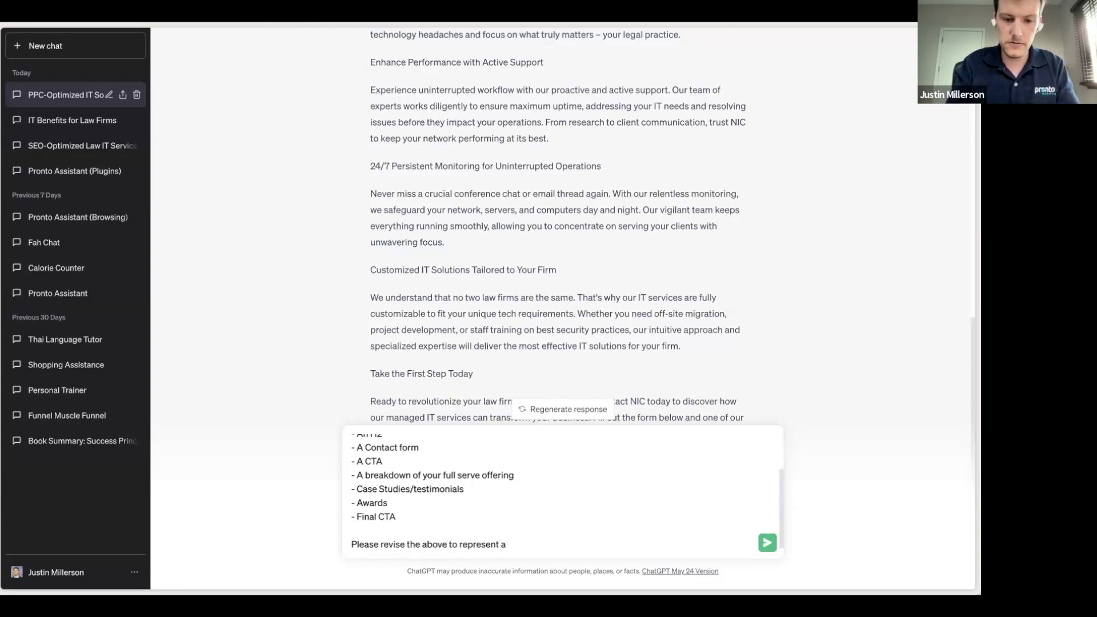
pyautogui.write('landing pag')
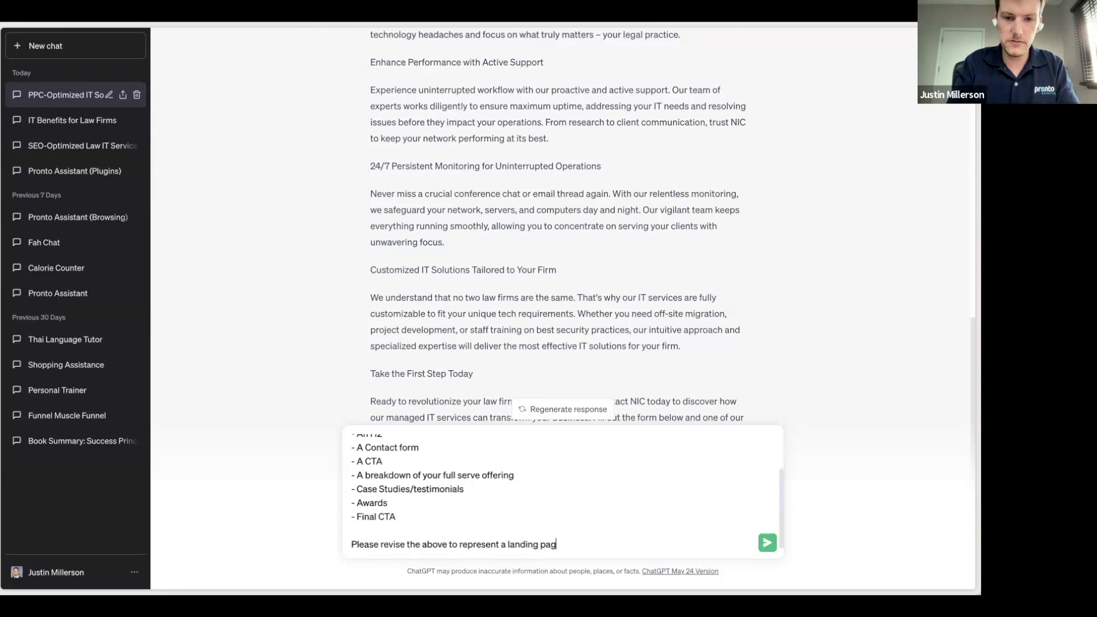
pyautogui.write('e for PP')
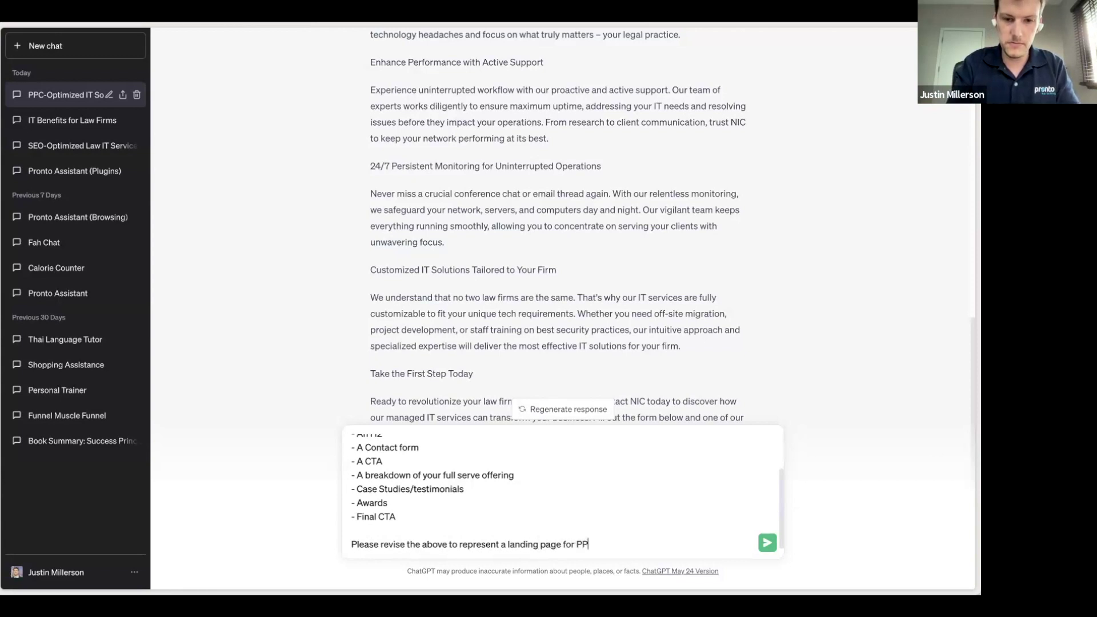
pyautogui.write('C ad')
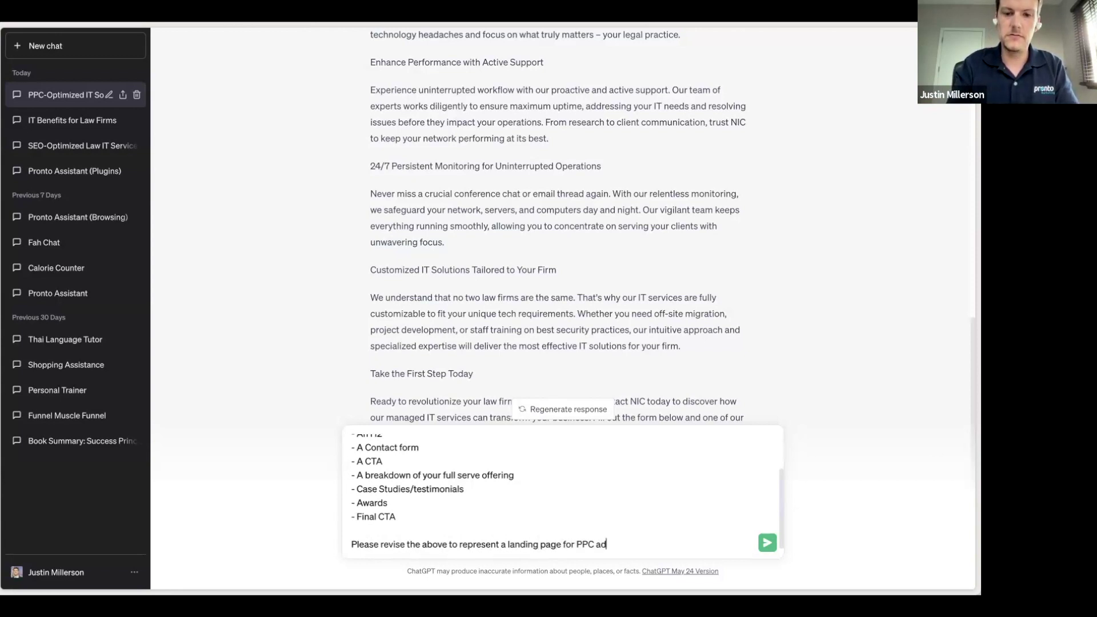
pyautogui.write('s. For')
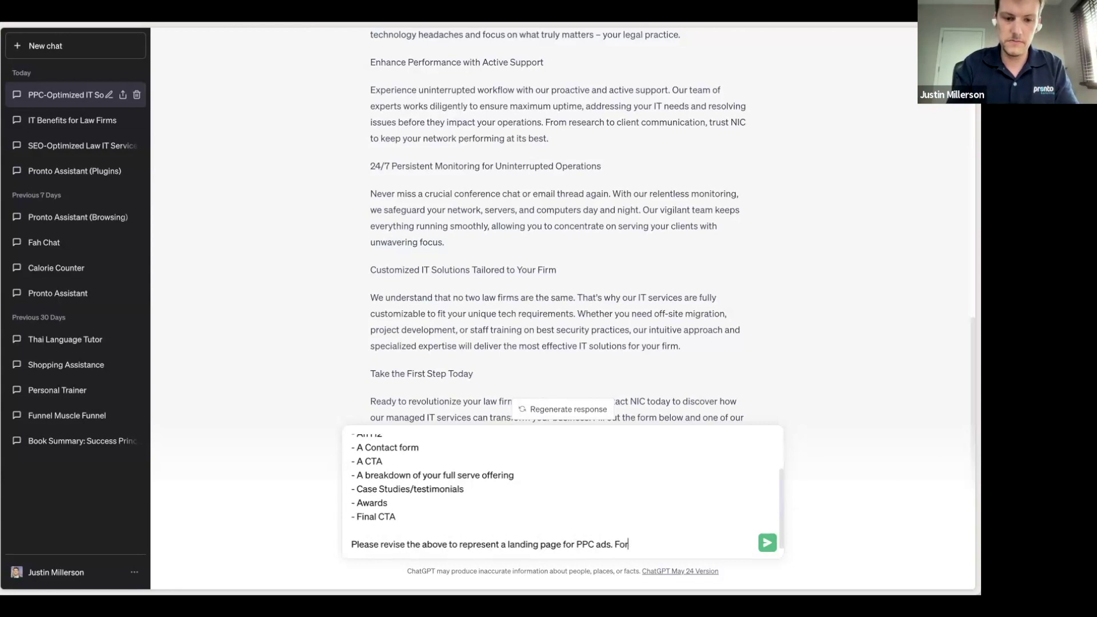
pyautogui.write('mat ')
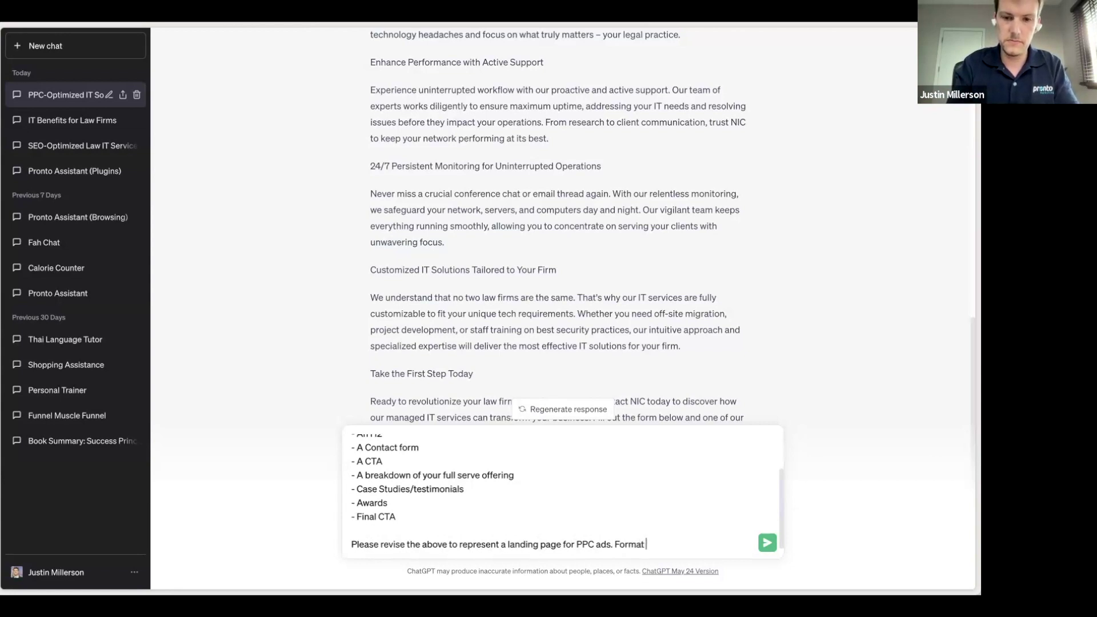
pyautogui.write('it exac')
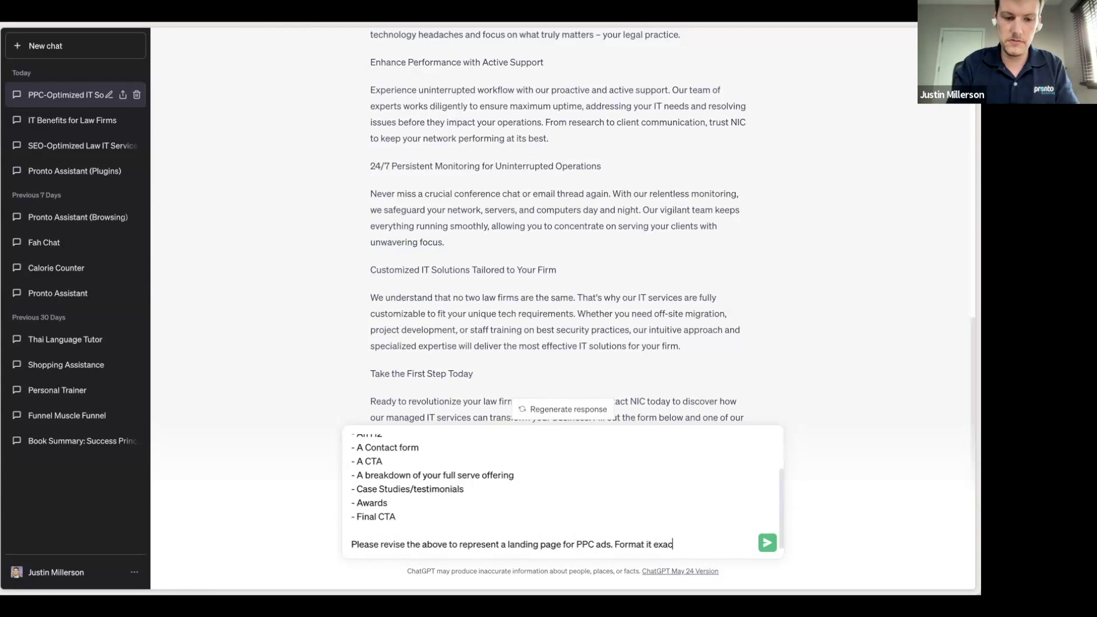
pyautogui.write('lty ')
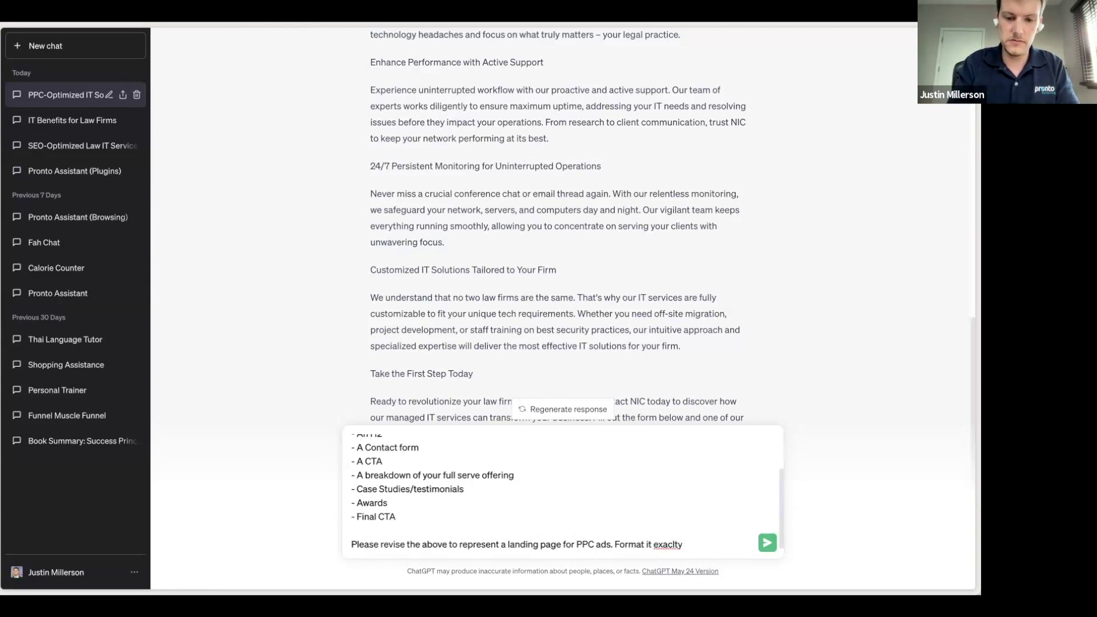
pyautogui.write('as I ')
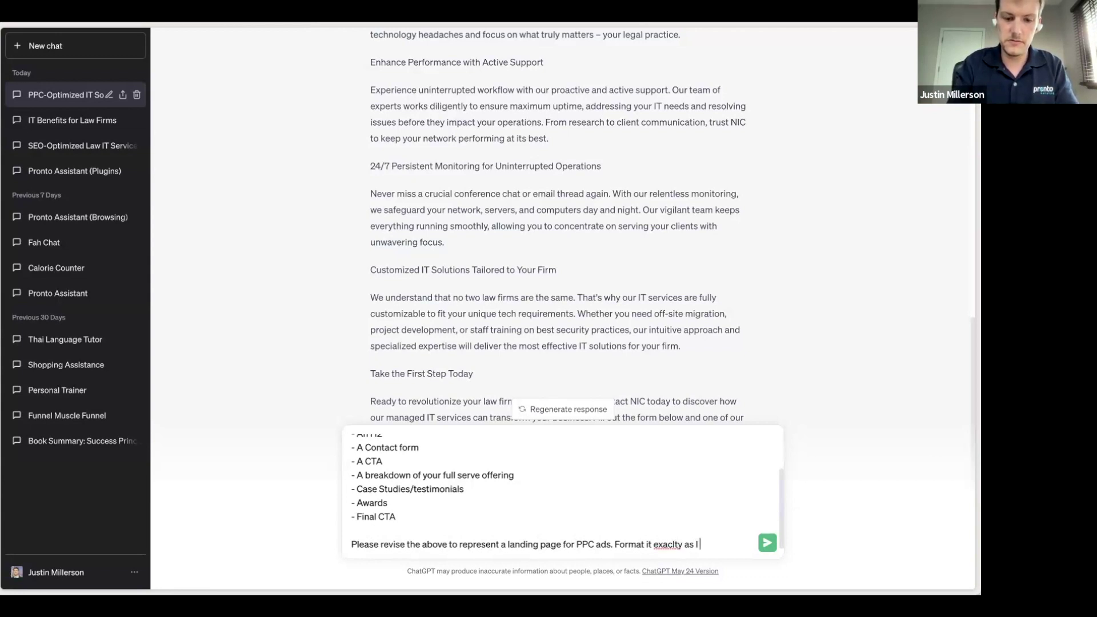
pyautogui.write('have outline')
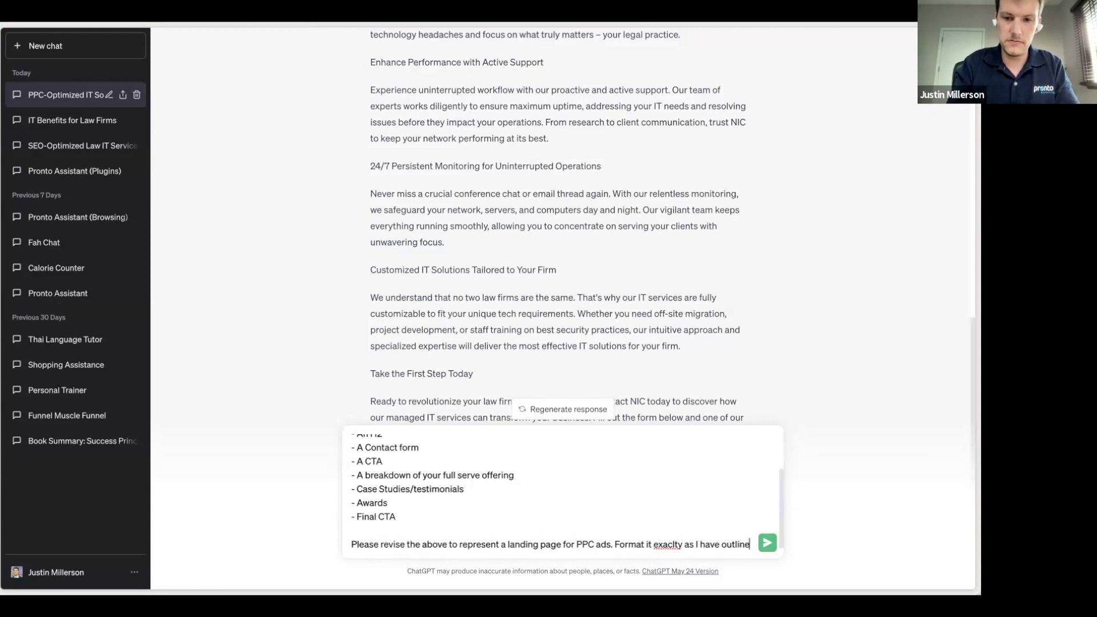
pyautogui.write('d')
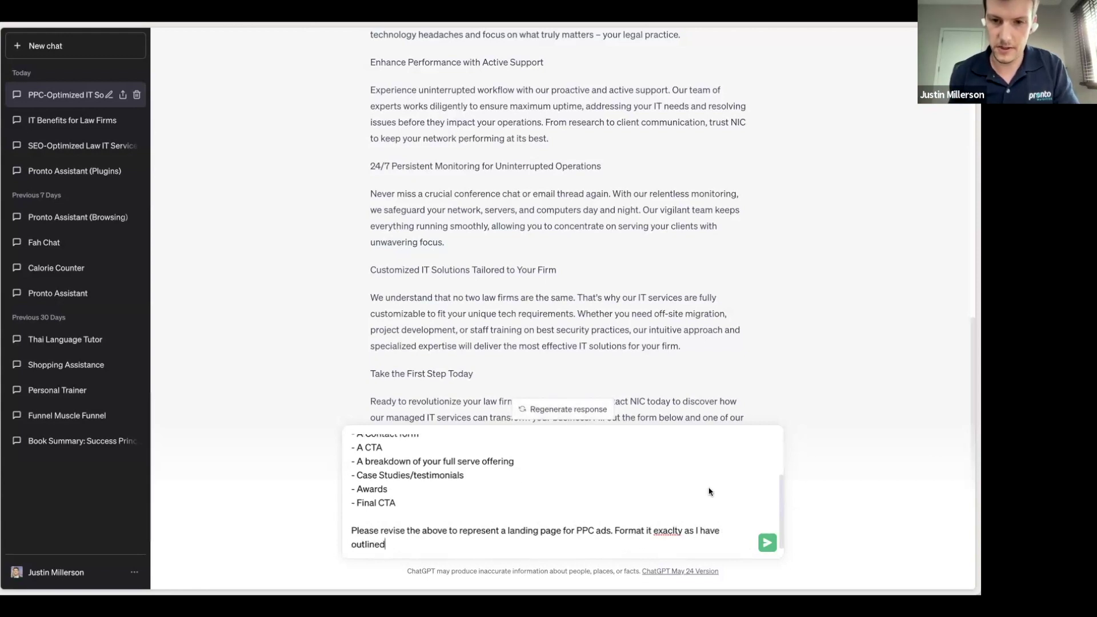
# Correct the typo 'exaclty' to 'exactly', end the prompt with a period, and send it.
pyautogui.rightClick(667, 531)
pyautogui.click(704, 354)
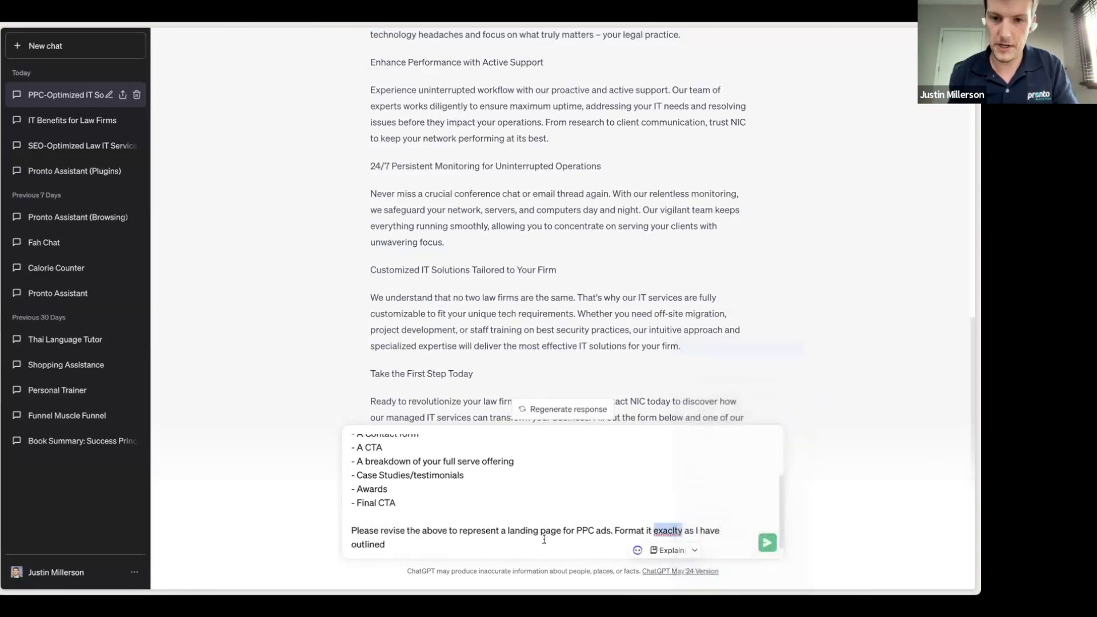
pyautogui.click(418, 546)
pyautogui.write('.')
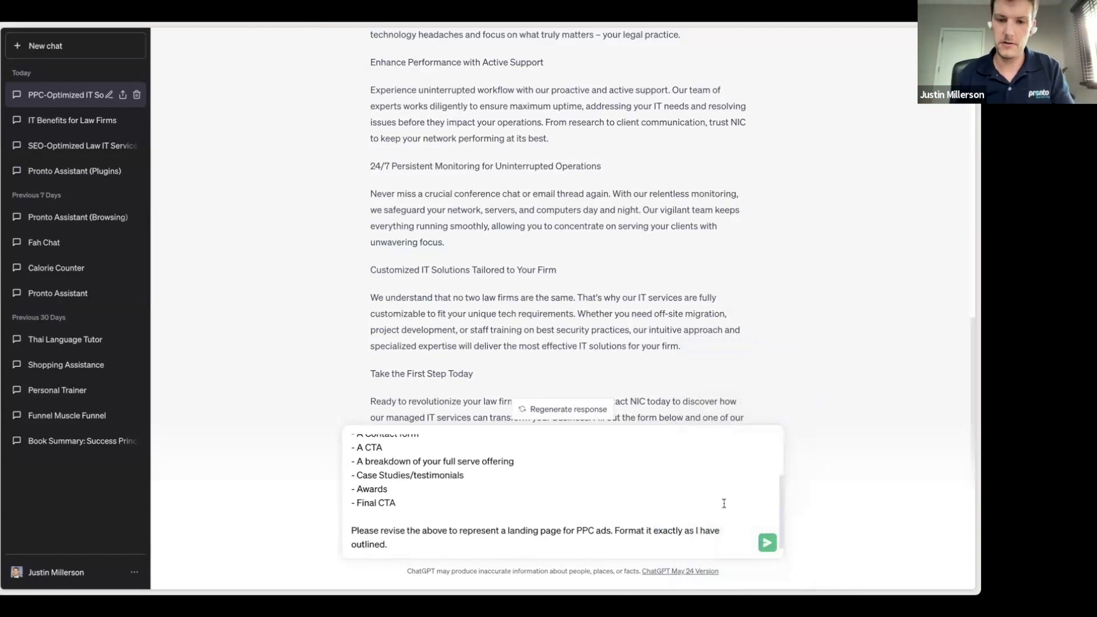
pyautogui.click(768, 543)
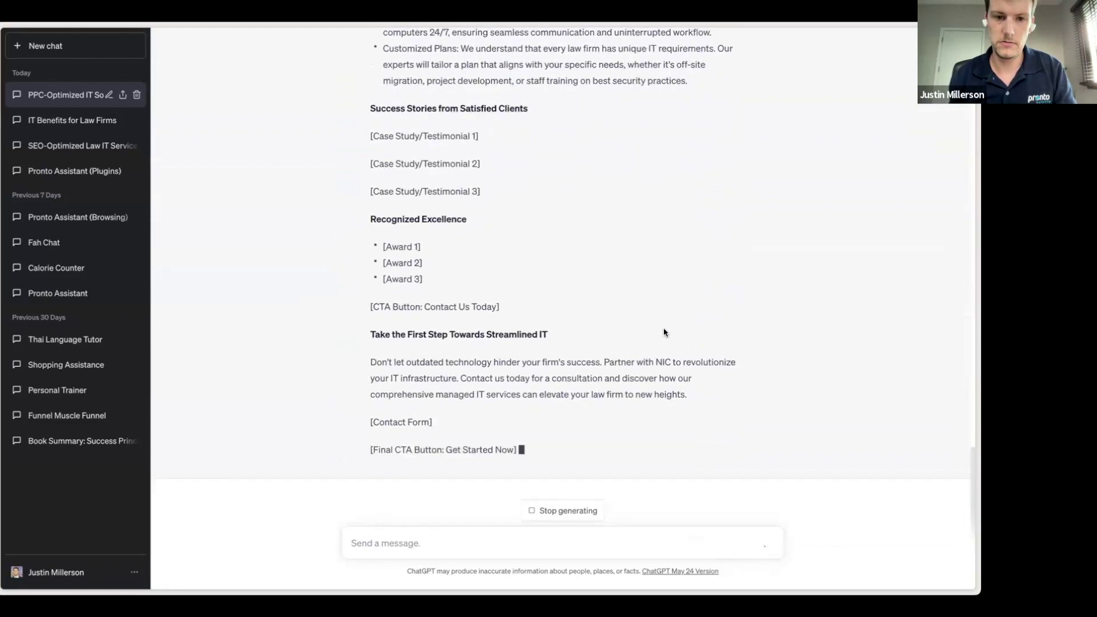
# Scroll up to the reply's top, 'Managed IT Services for Law Firms in Orange County'.
pyautogui.scroll(8, 642, 337)
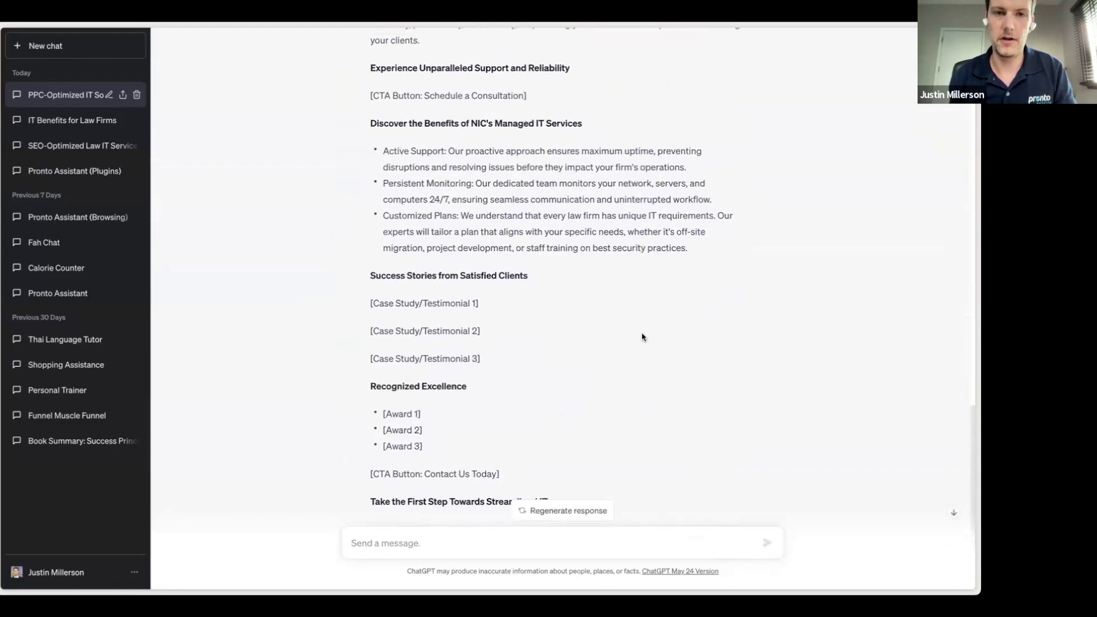
pyautogui.scroll(1, 642, 337)
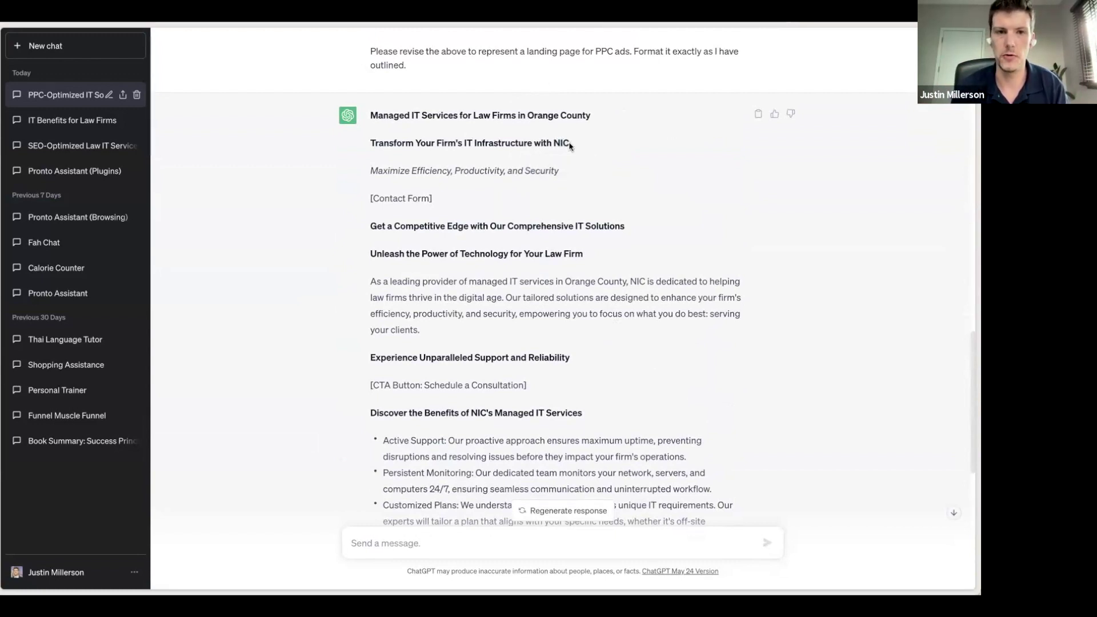
pyautogui.moveTo(559, 171); pyautogui.dragTo(513, 171)
pyautogui.moveTo(427, 173); pyautogui.dragTo(369, 171)
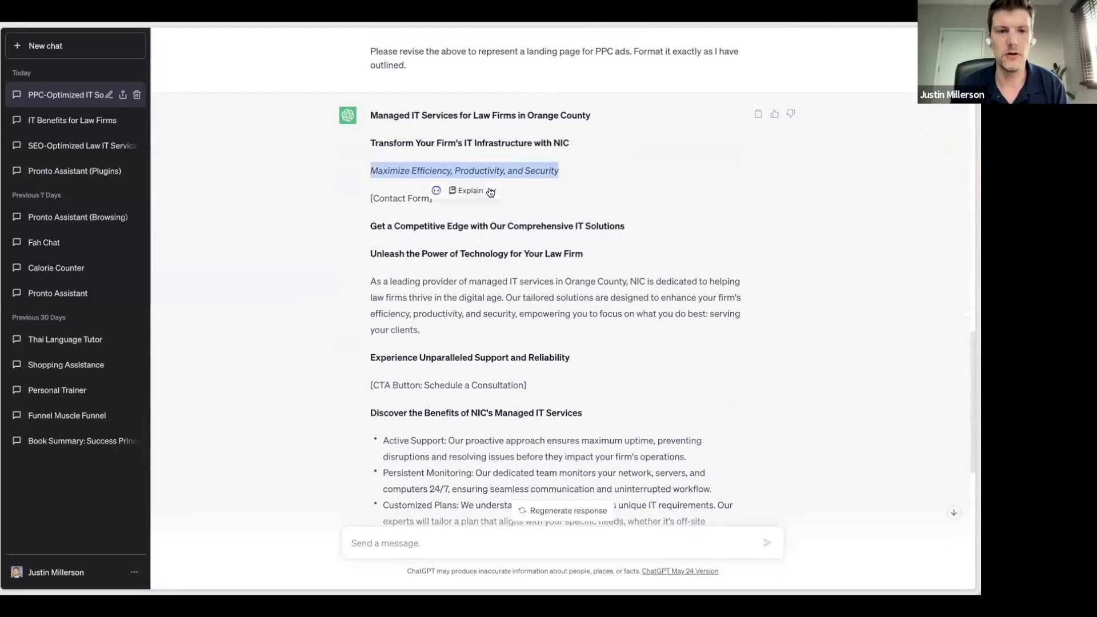
pyautogui.click(499, 203)
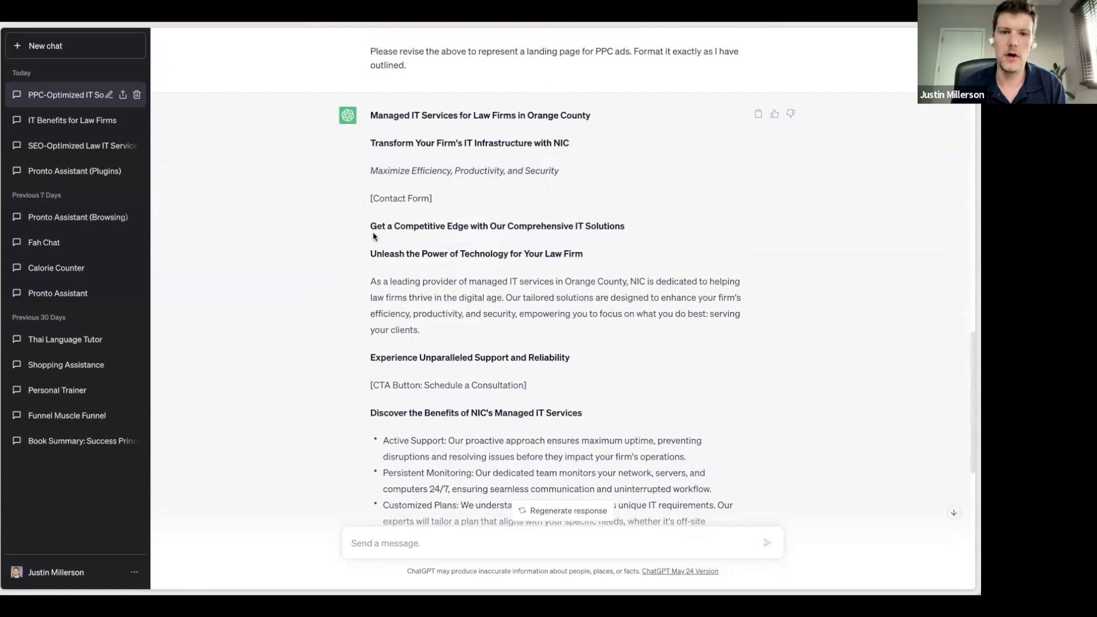
pyautogui.moveTo(369, 227); pyautogui.dragTo(429, 226)
pyautogui.moveTo(479, 198); pyautogui.dragTo(391, 130)
pyautogui.click(470, 233)
pyautogui.moveTo(369, 227); pyautogui.dragTo(629, 226)
pyautogui.click(558, 292)
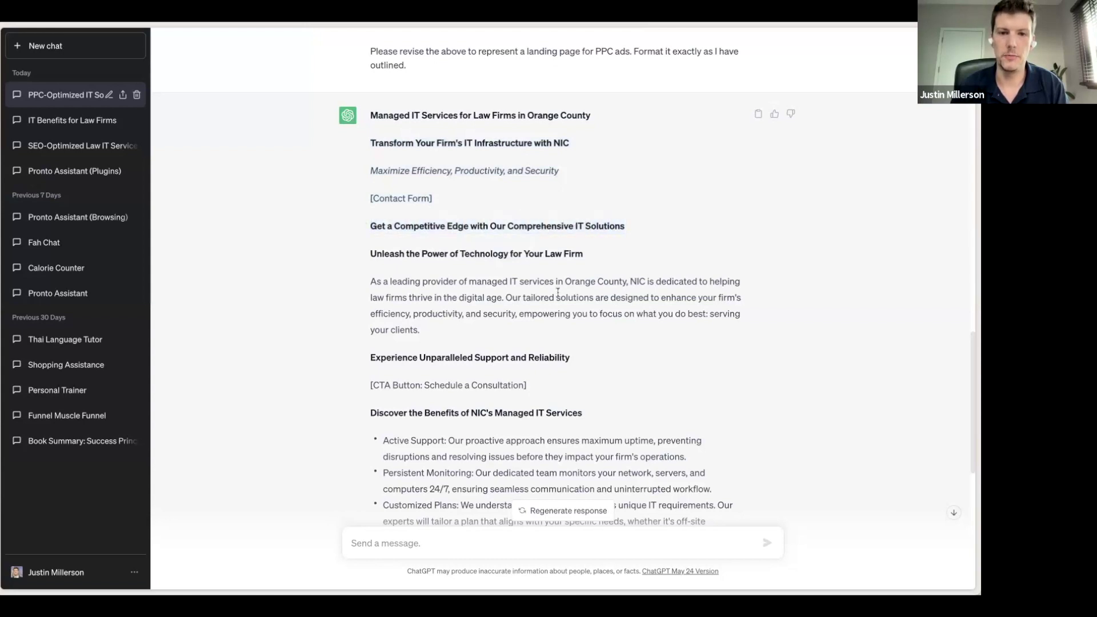
pyautogui.scroll(-2, 405, 303)
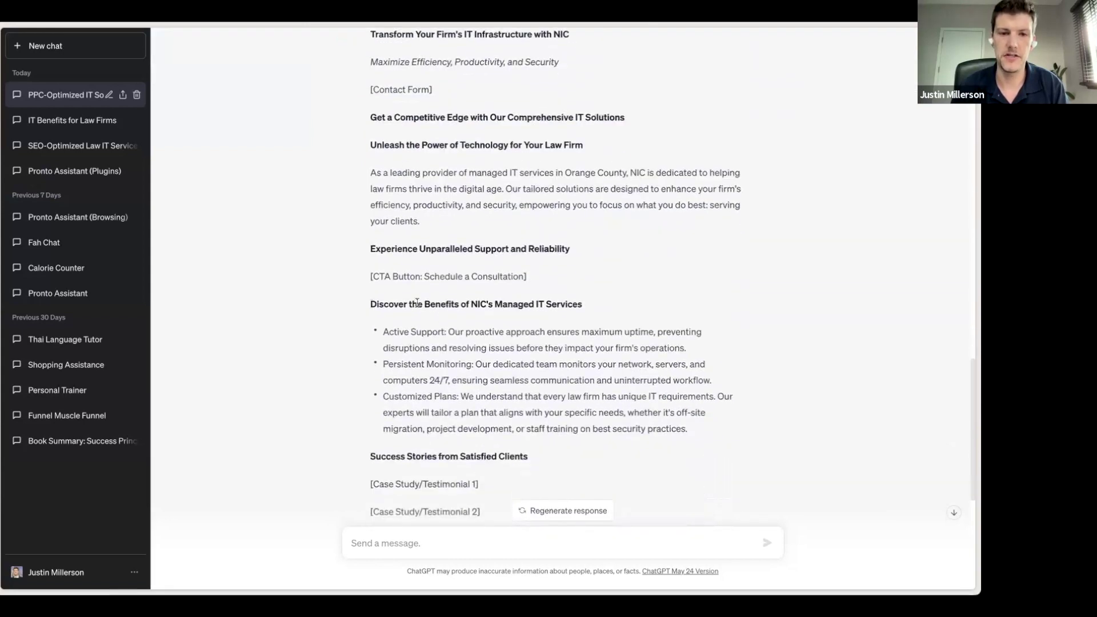
pyautogui.scroll(-2, 402, 321)
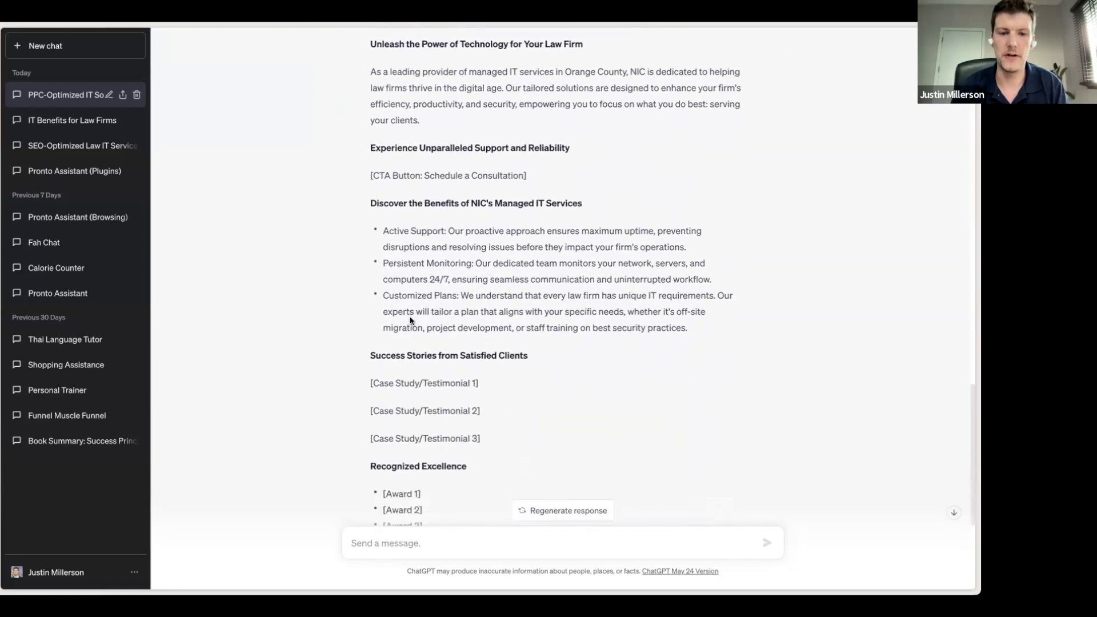
pyautogui.scroll(-1, 452, 399)
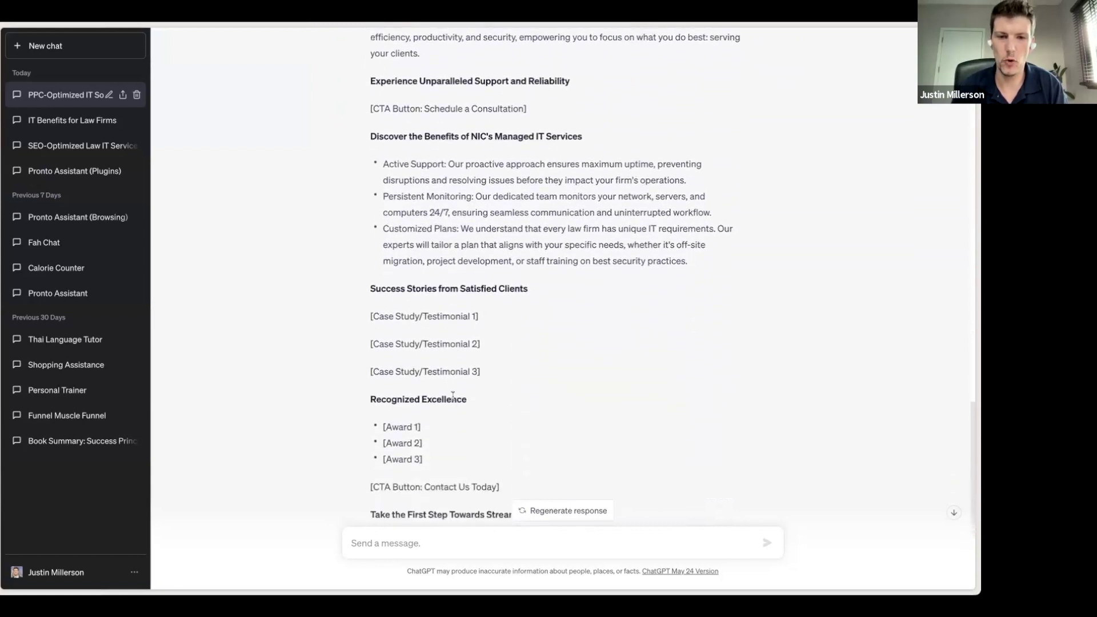
pyautogui.scroll(-1, 466, 360)
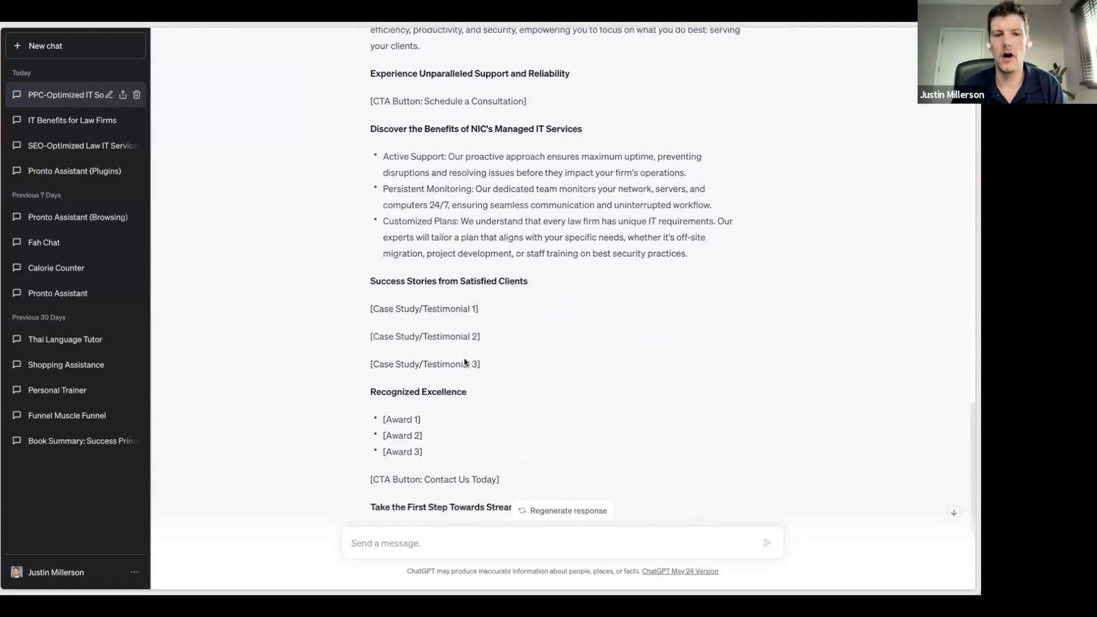
pyautogui.scroll(-1, 470, 355)
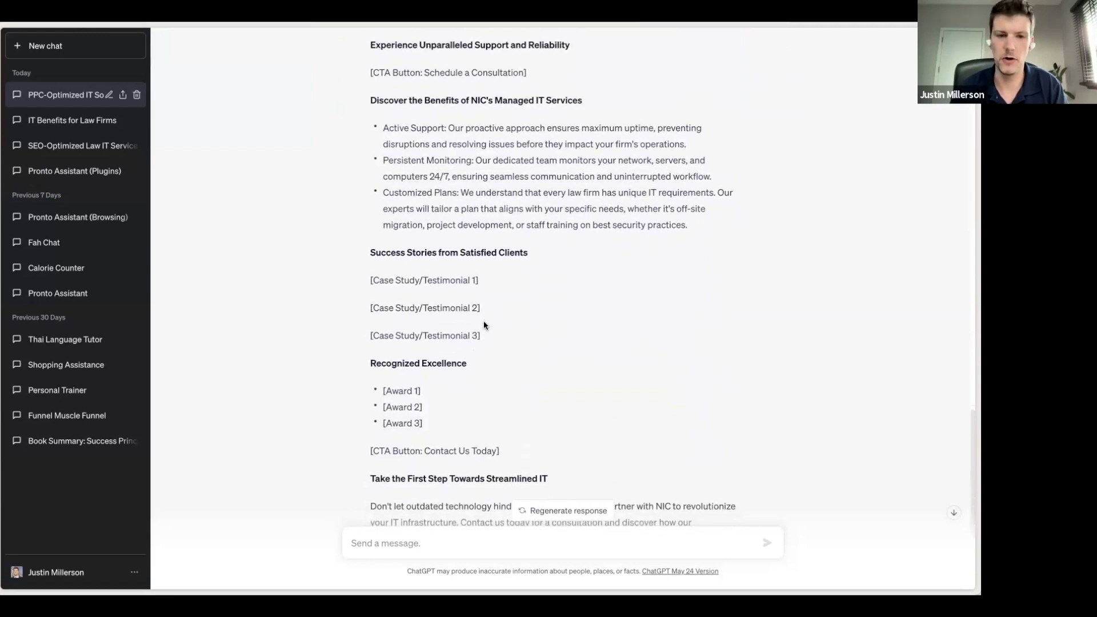
pyautogui.scroll(-2, 484, 325)
pyautogui.scroll(-1, 484, 325)
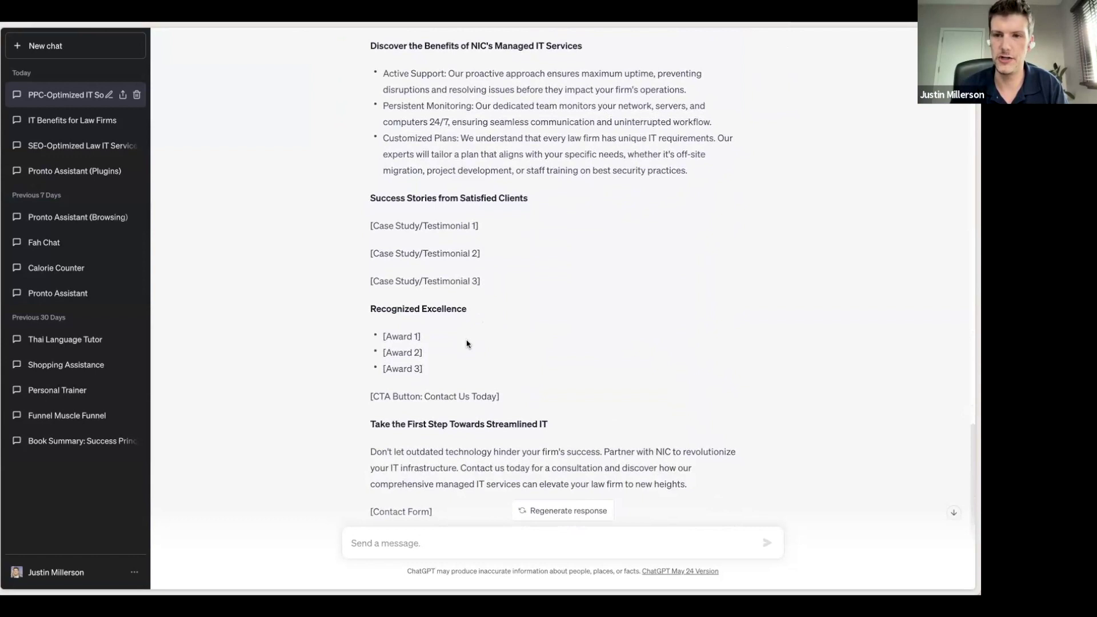
pyautogui.scroll(8, 463, 340)
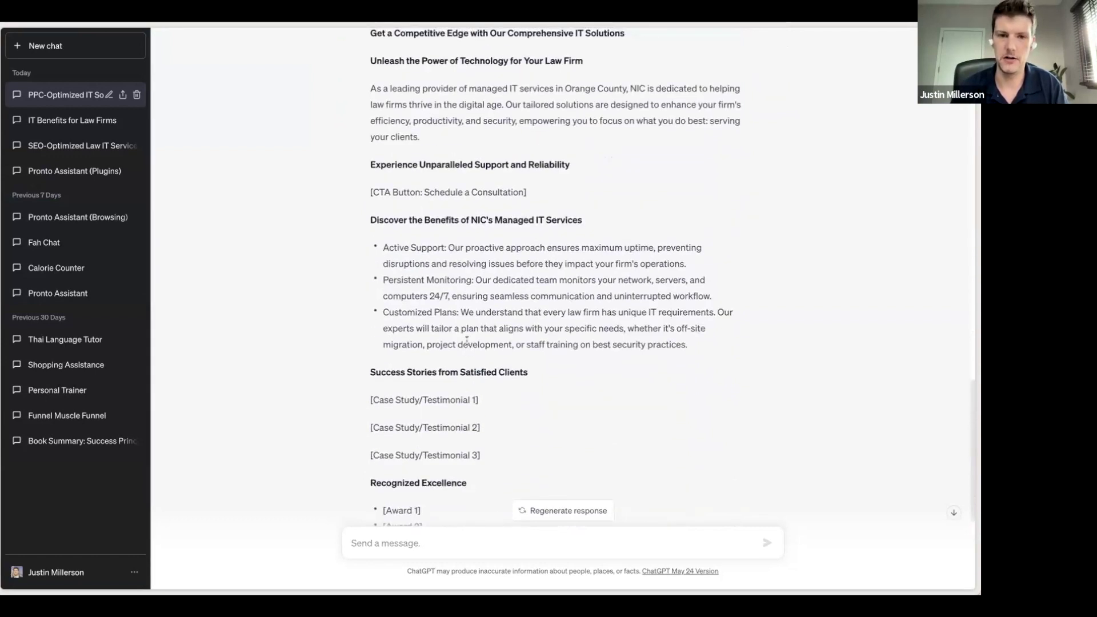
pyautogui.scroll(3, 477, 338)
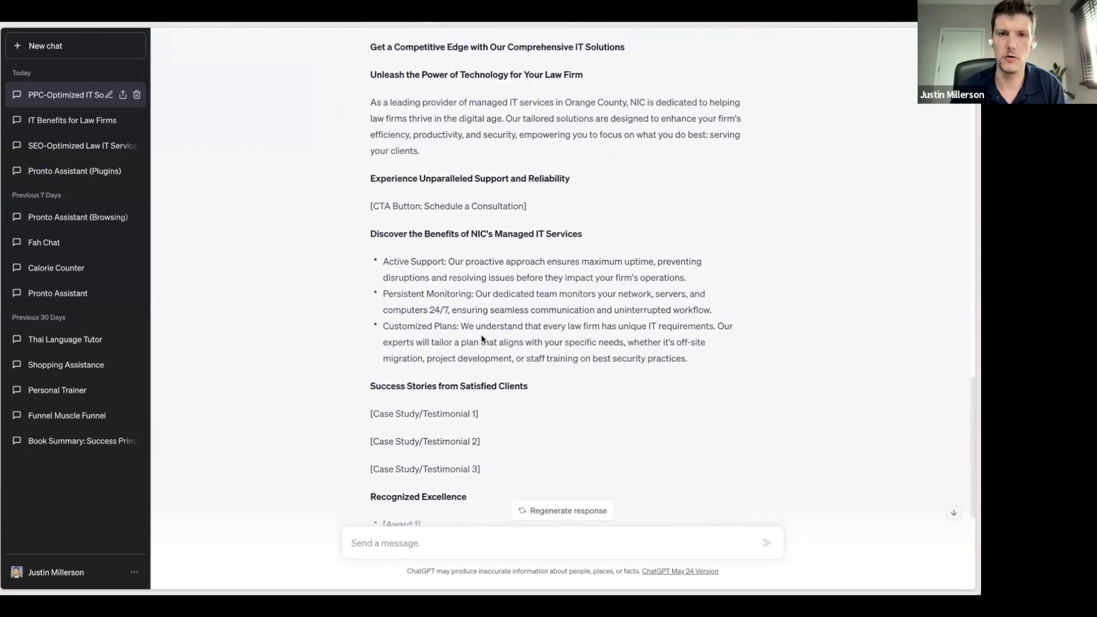
pyautogui.scroll(2, 492, 336)
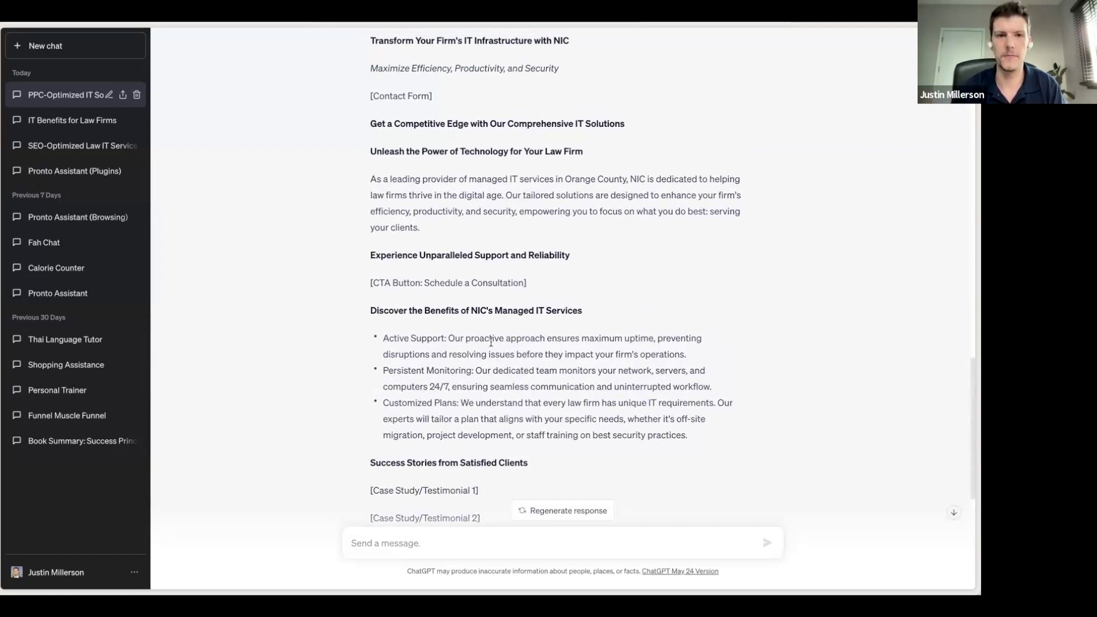
pyautogui.hotkey('alt', 'Tab')
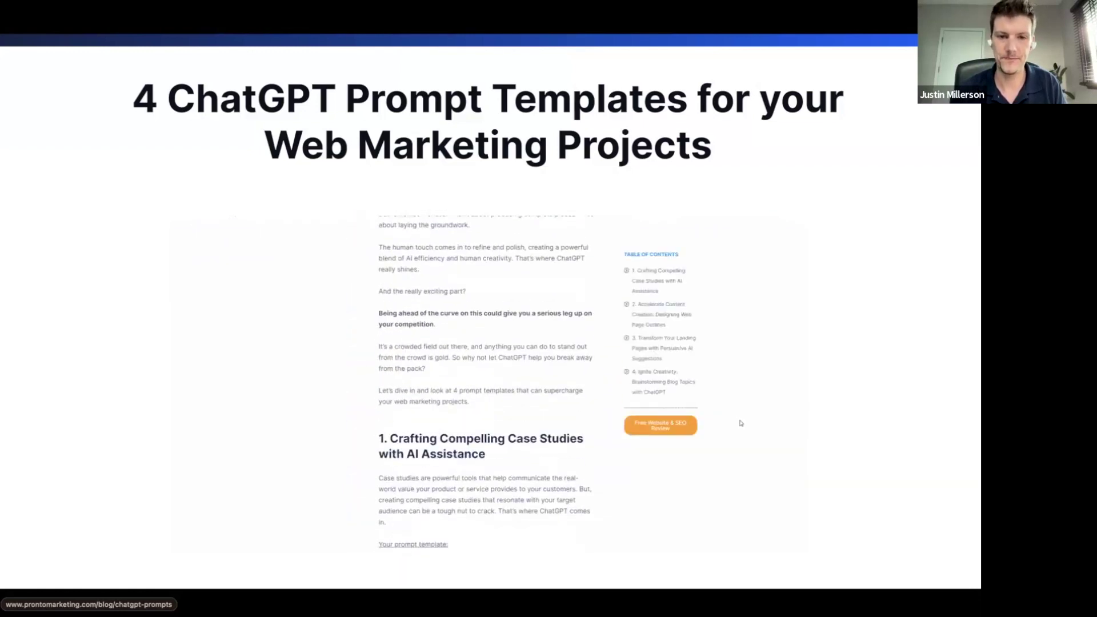
# Advance the presentation to the 'How we can help' slide.
pyautogui.press('Right')
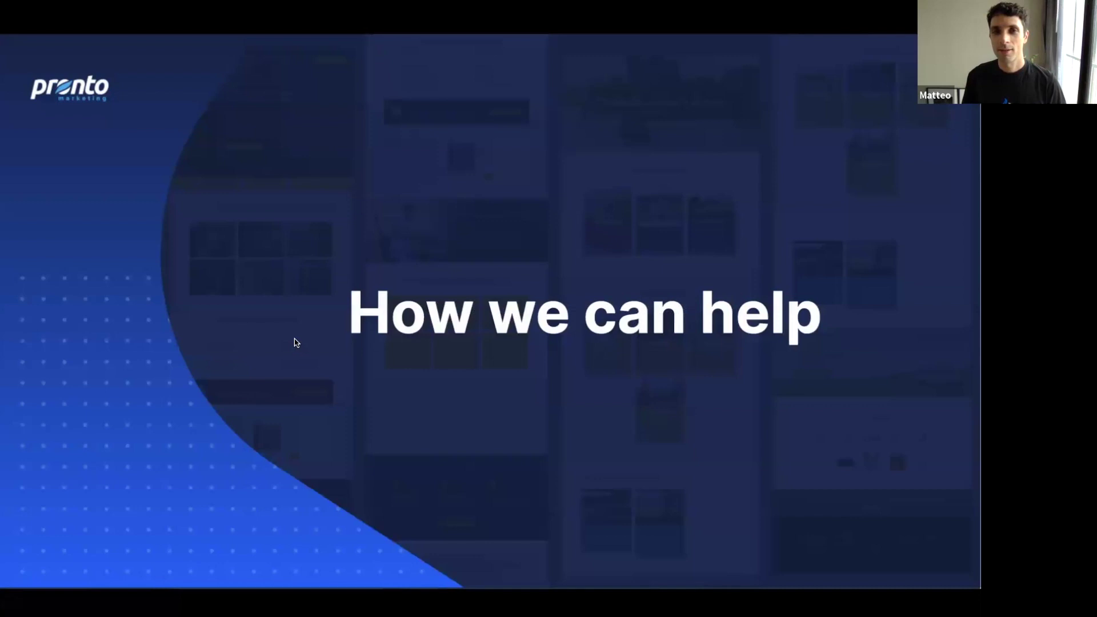
# Advance to the 'Unleashing AI Power with Pronto' slide.
pyautogui.press('Right')
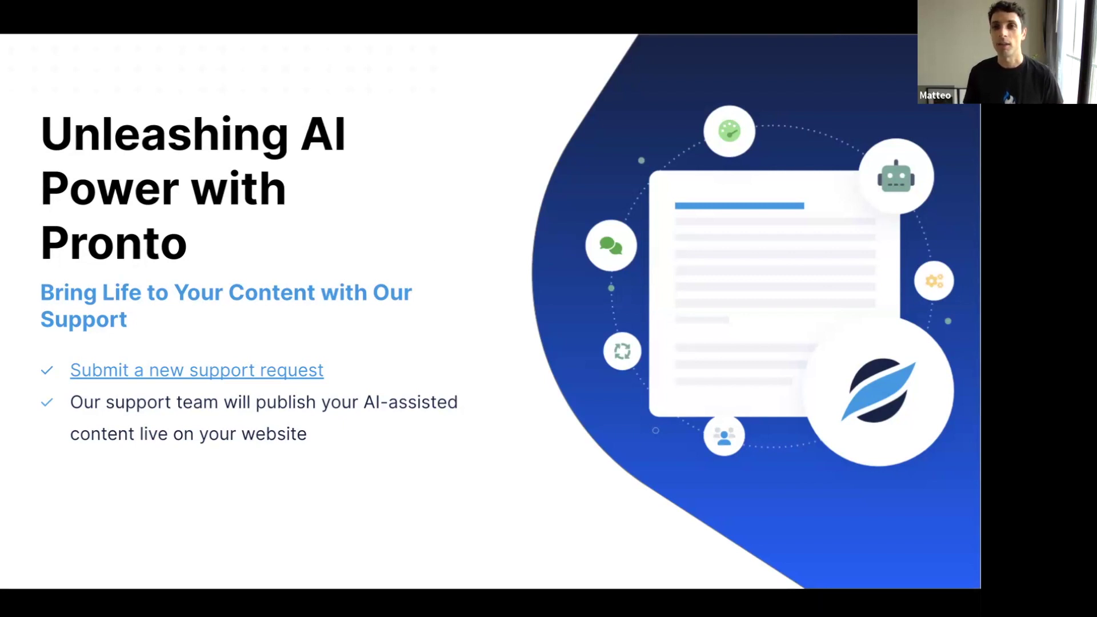
# Advance past the 'New to Pronto?' slide to the closing 'Thank you!' slide.
pyautogui.press('Right')
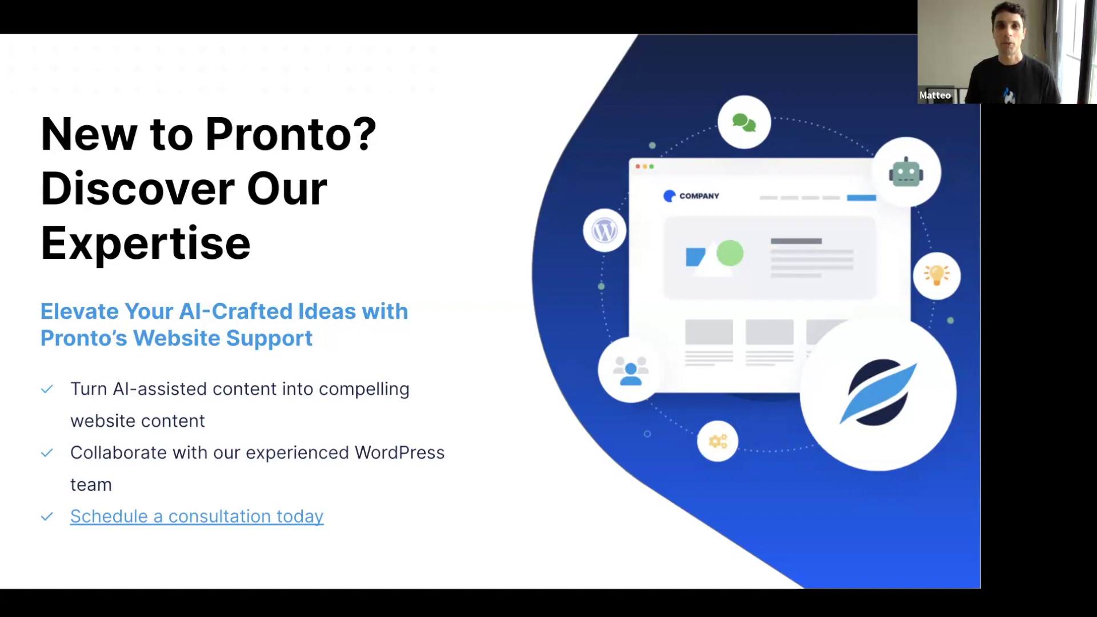
pyautogui.press('Right')
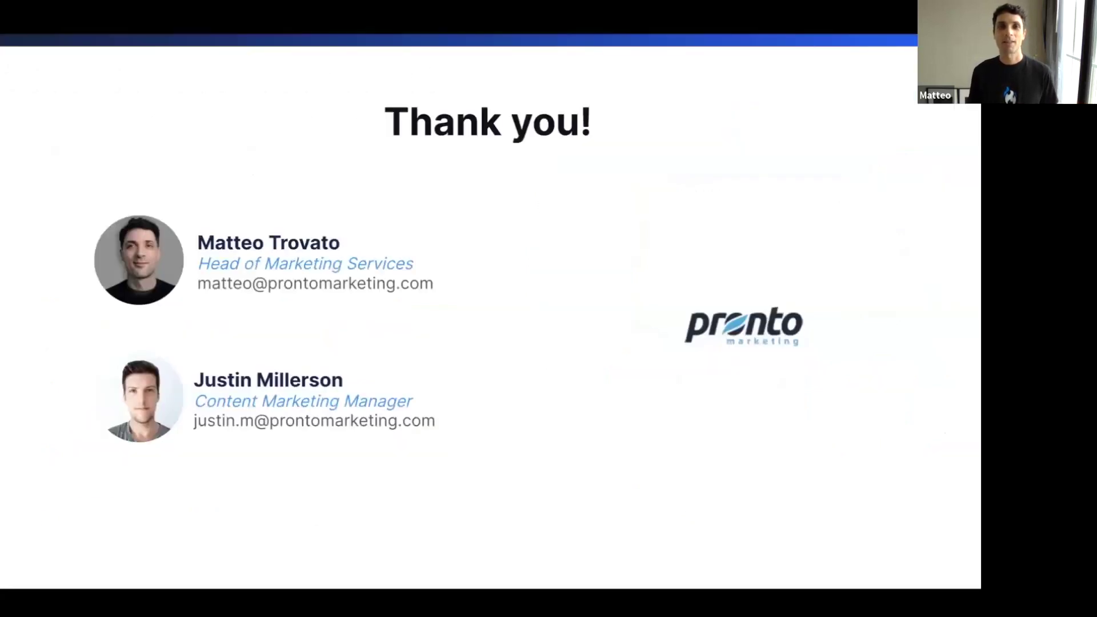